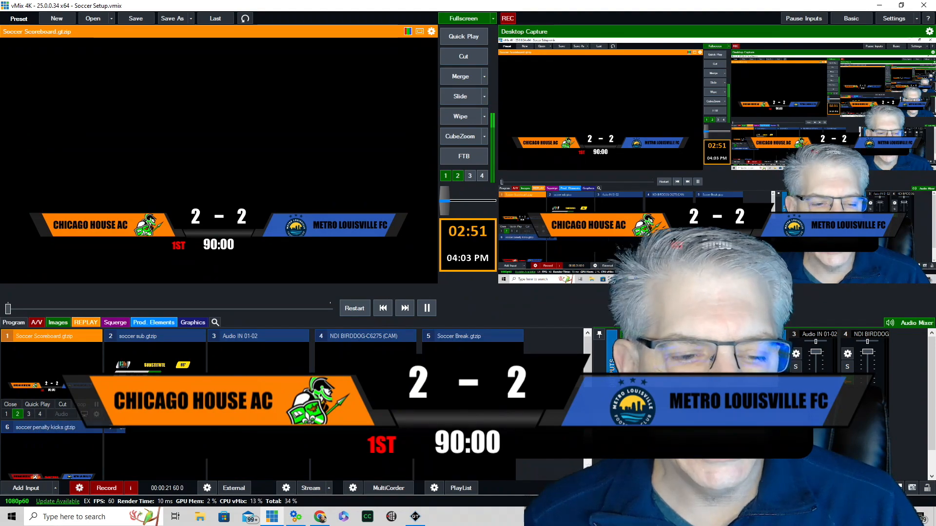
Step: Show the Soccer Scoreboard title on overlay 3, and switch the title controller from the Penalty Kicks layout to the main layout
left_click(120, 413)
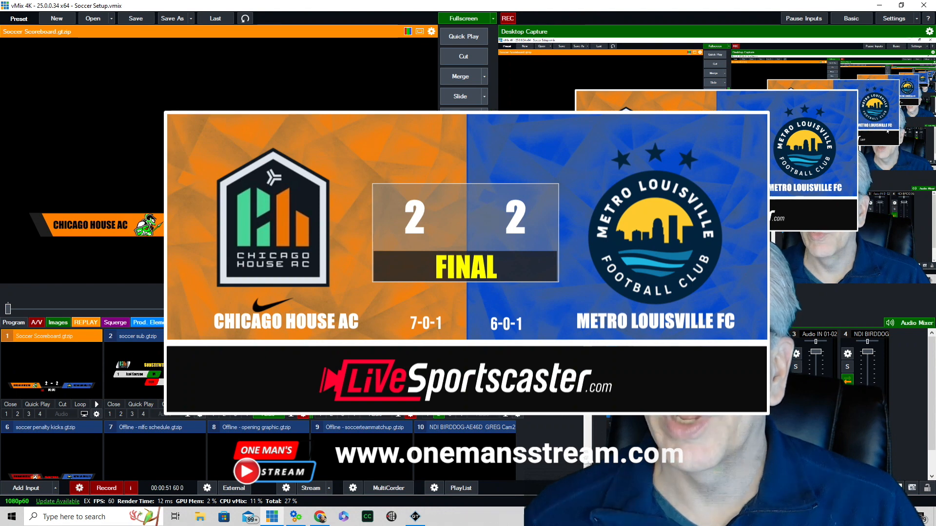
left_click(28, 414)
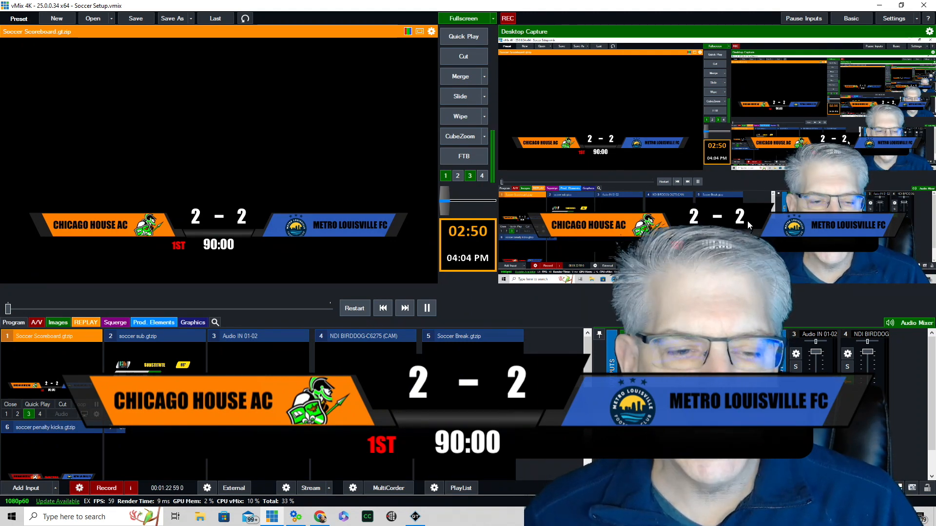
scroll(311, 331, "down", 2)
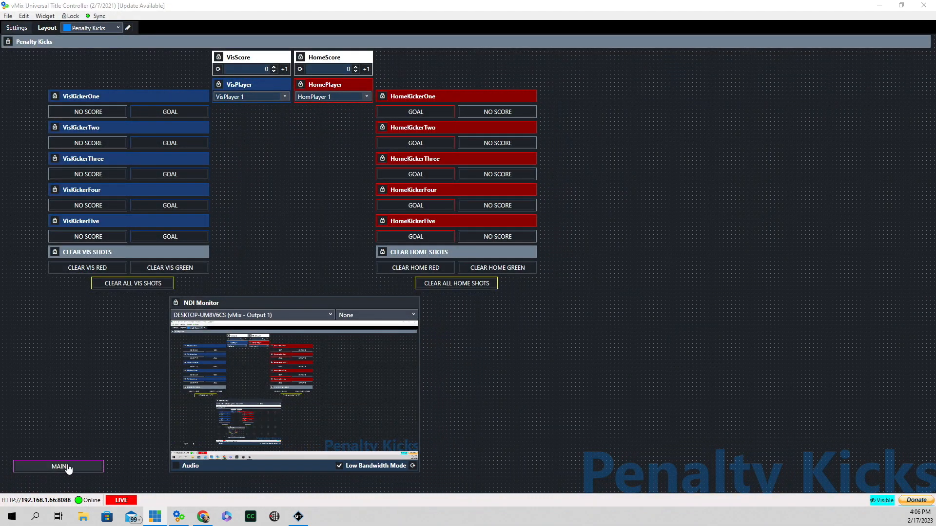
left_click(61, 467)
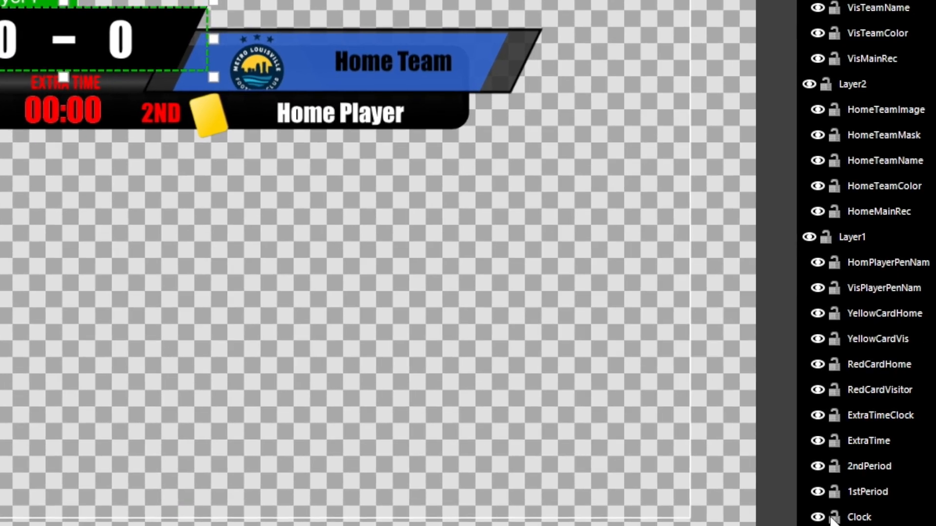
Step: In GT Designer, hide the clock, both period labels, extra time, extra-time clock, and all red and yellow card elements in Layer1
left_click(817, 518)
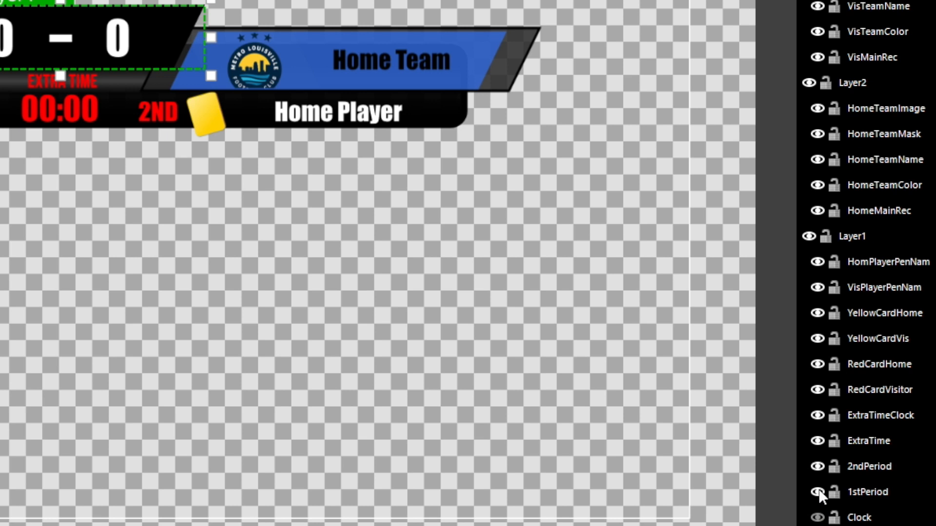
left_click(818, 467)
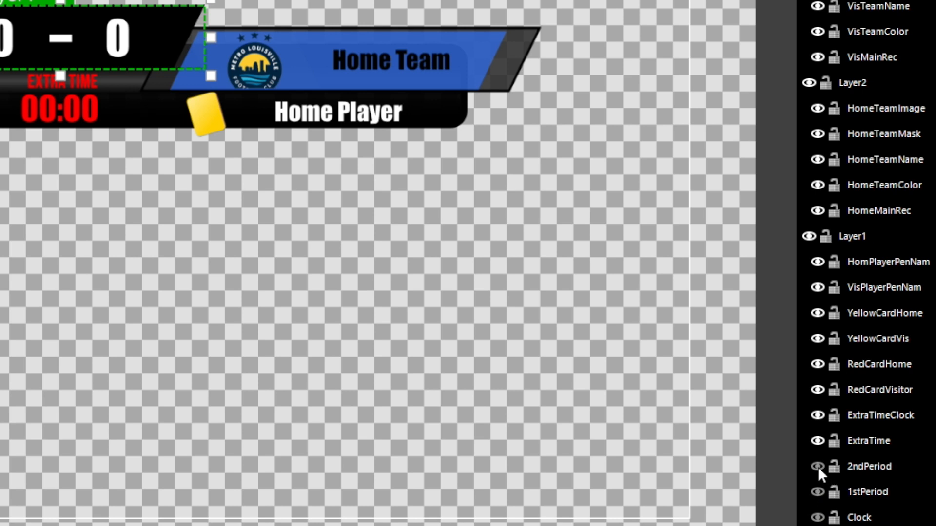
left_click(817, 441)
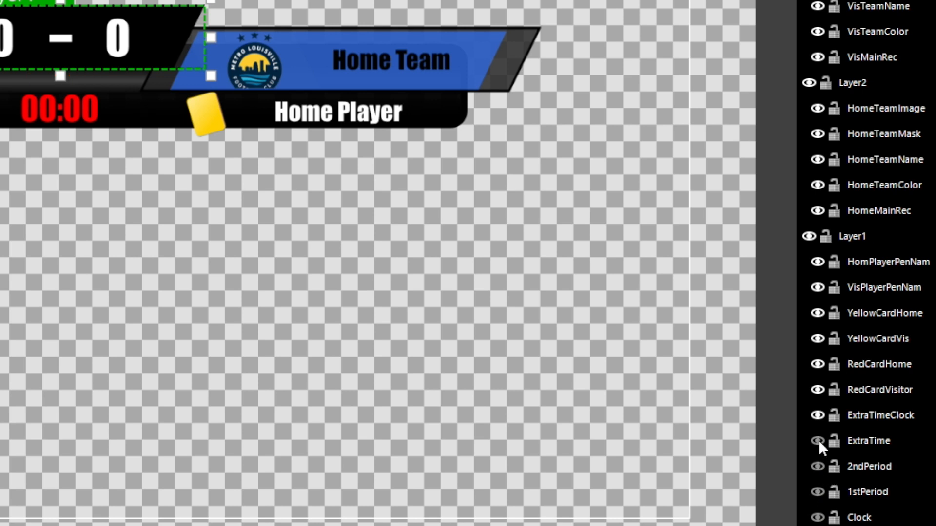
left_click(817, 415)
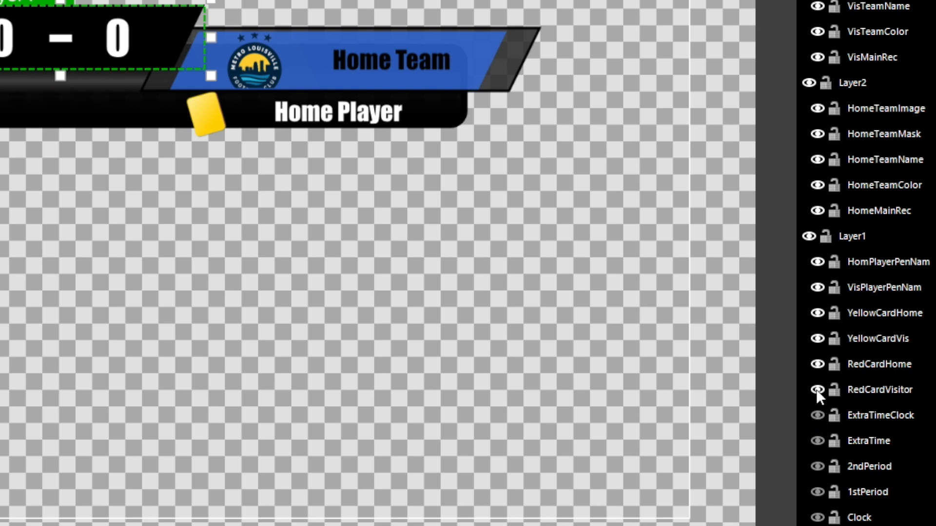
left_click(817, 364)
left_click(818, 338)
left_click(817, 313)
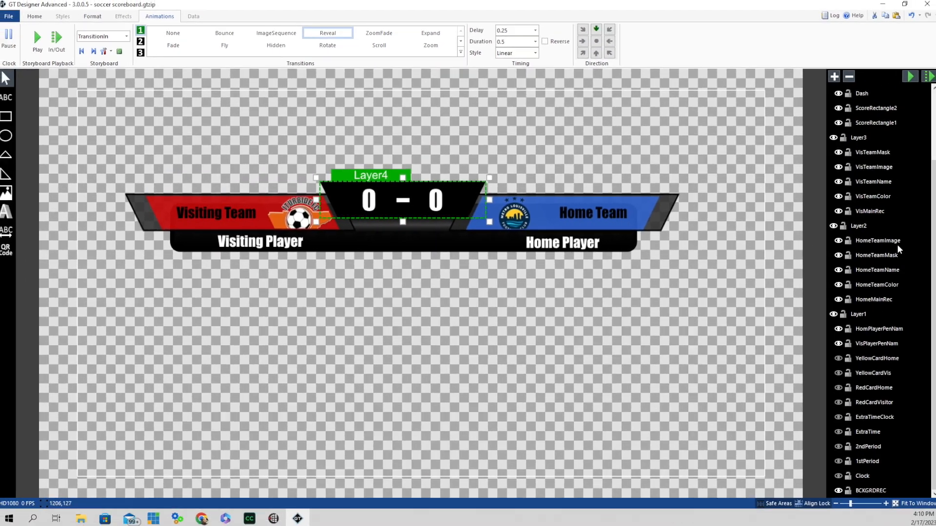
Step: Move the Layer4 score group straight down so it sits directly below the level of the team-name bars
scroll(897, 249, "up", 3)
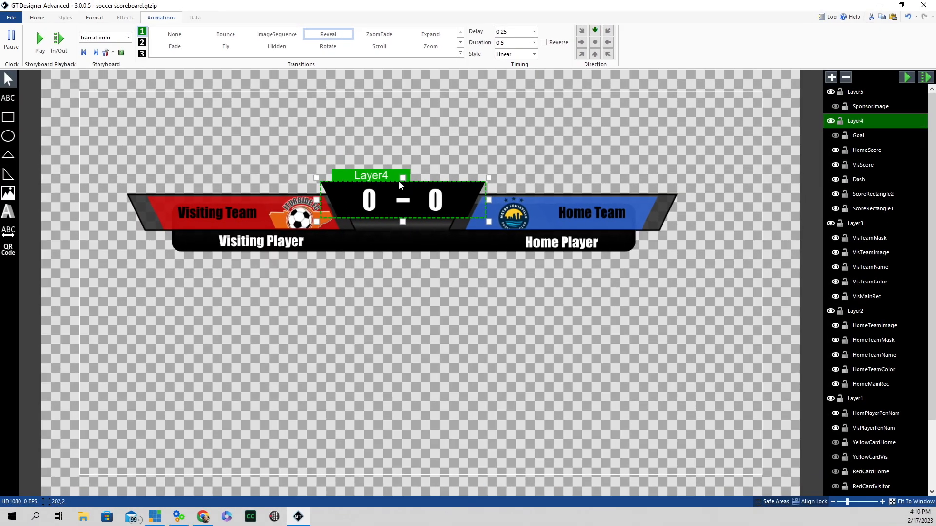
left_click(382, 176)
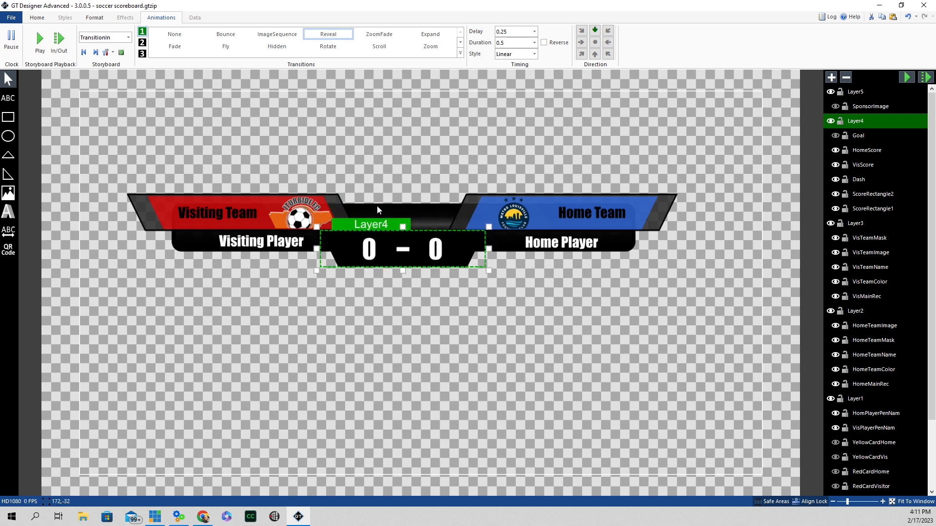
left_click(431, 175)
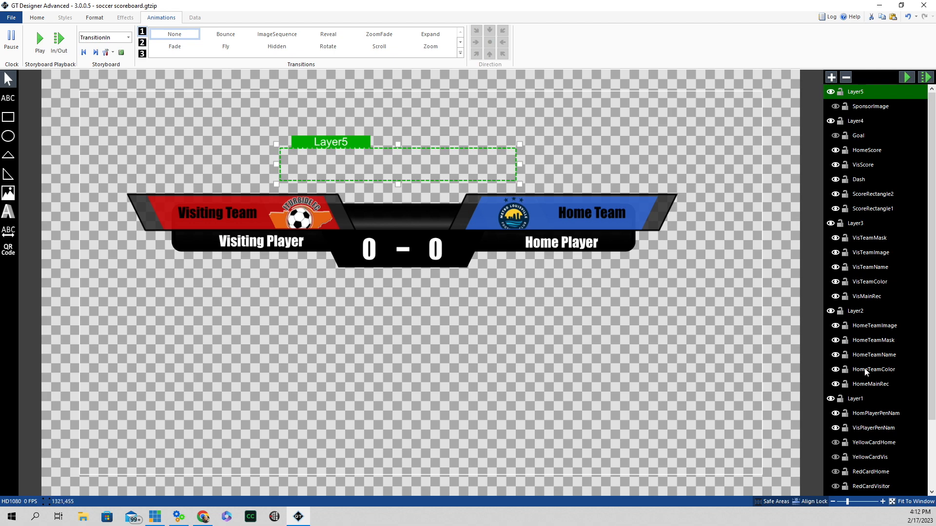
Step: Copy the BCKGRDREC background rectangle in Layer1 and paste a duplicate of it
scroll(877, 372, "down", 3)
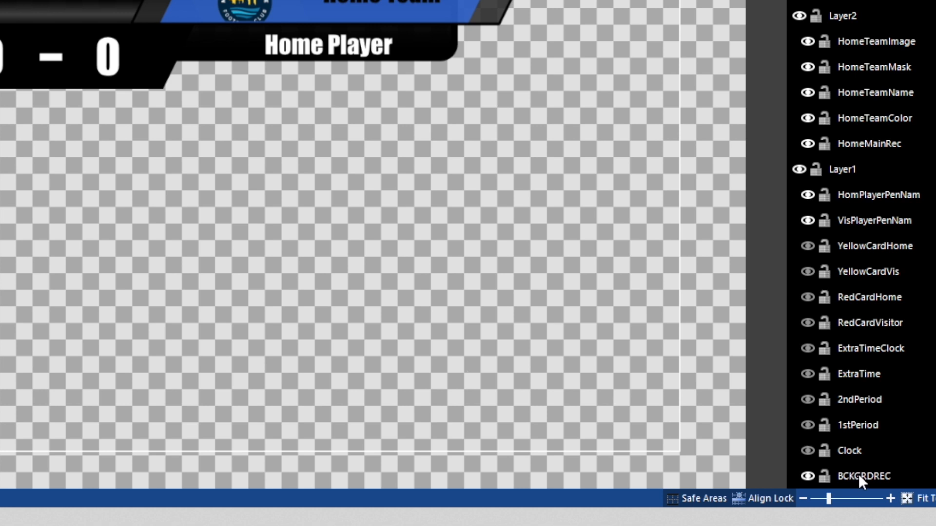
left_click(859, 477)
right_click(858, 474)
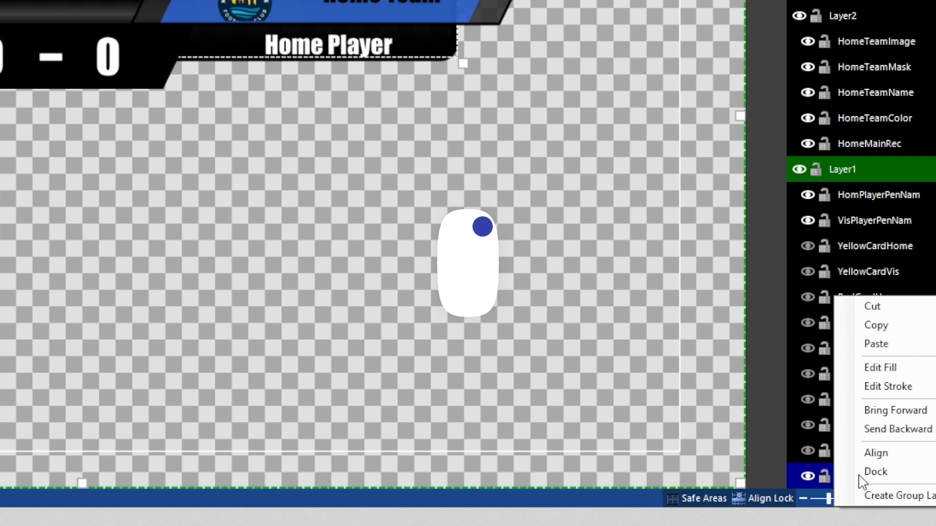
left_click(878, 324)
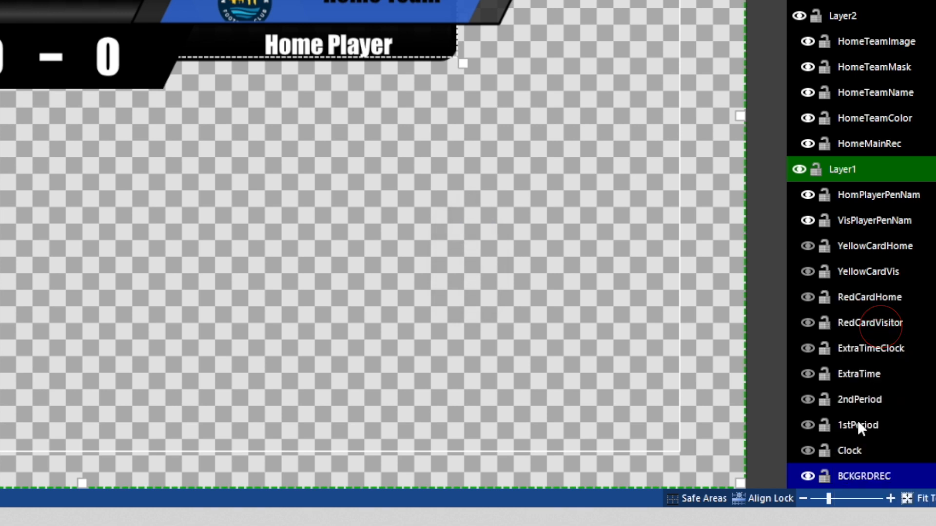
right_click(858, 476)
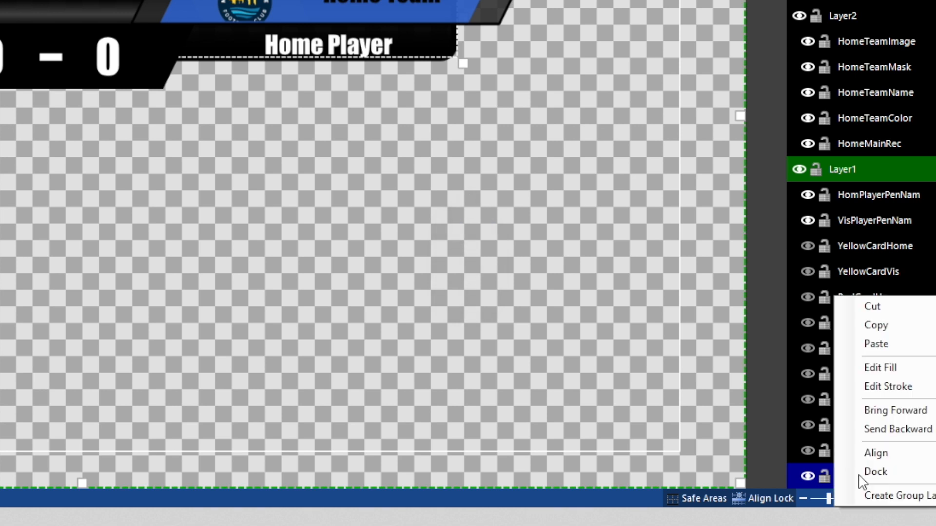
left_click(898, 343)
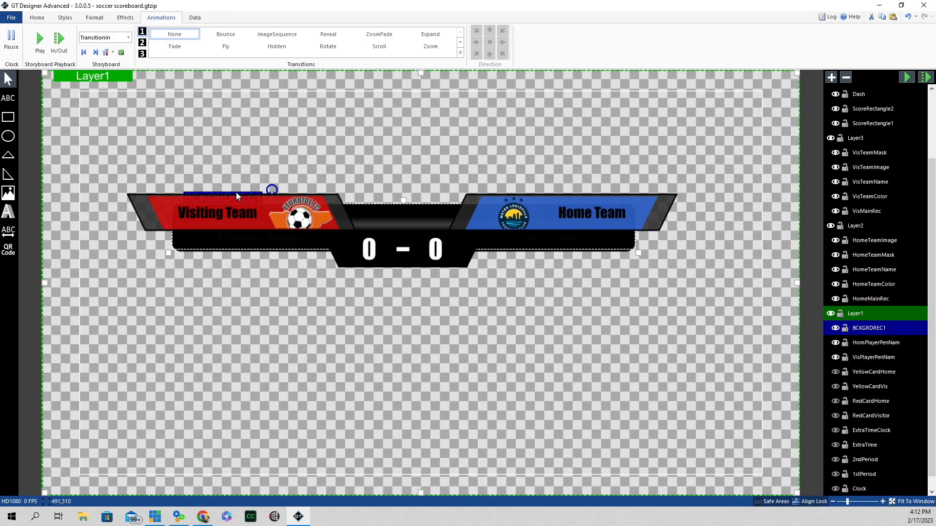
Step: Nudge the duplicated background rectangle straight down until its lower edge sits just below the score group
left_click(236, 193)
key("Down")
key("Down")
key("Down")
key("Down")
key("Down")
key("Down")
key("Down")
key("Down")
key("Down")
key("Down")
key("Down")
key("Down")
key("Down")
key("Down")
key("Down")
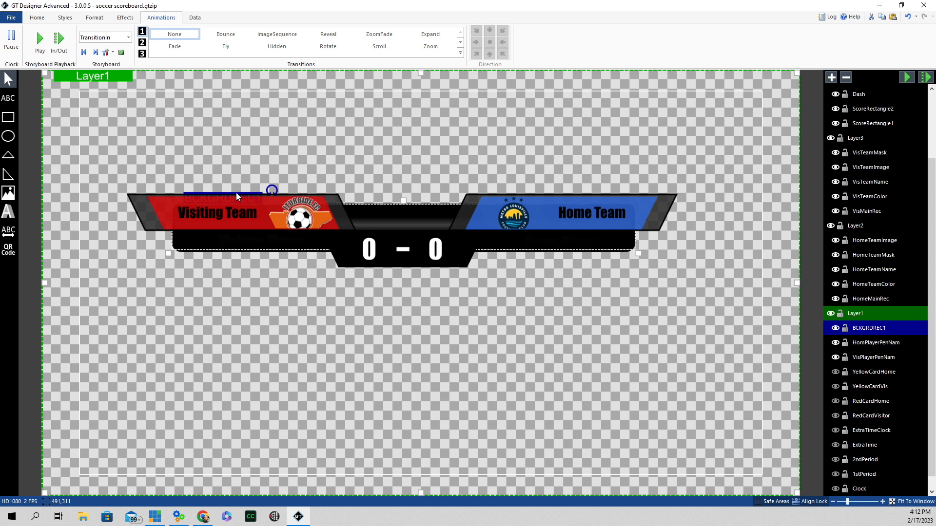
key("Down")
key("Down")
key("Down")
key("Down")
key("Down")
key("Down")
key("Down")
key("Down")
key("Down")
key("Down")
key("Down")
key("Down")
key("Down")
key("Down")
key("Down")
key("Down")
key("Down")
key("Down")
key("Down")
key("Down")
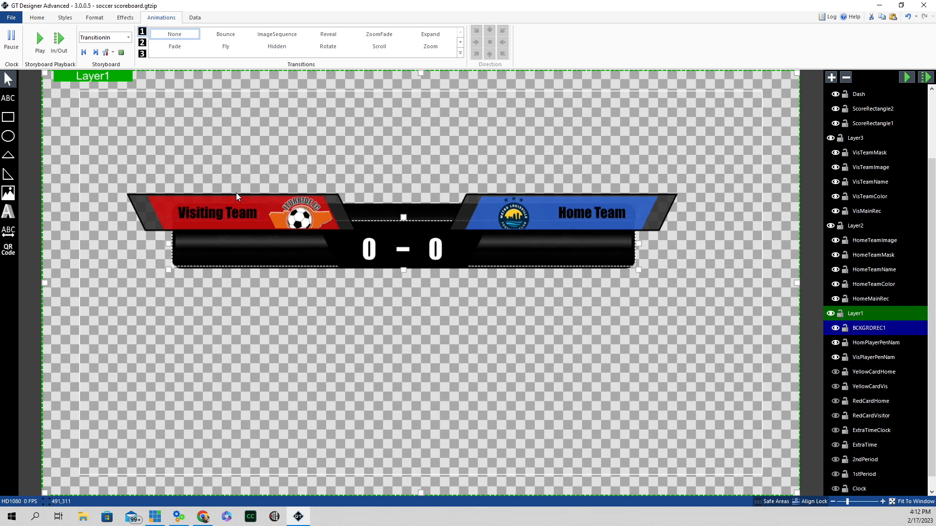
key("Down")
key("Down")
key("Down")
key("Down")
key("Down")
key("Down")
key("Down")
key("Down")
key("Down")
key("Down")
key("Down")
key("Down")
key("Down")
key("Down")
key("Down")
key("Down")
key("Down")
key("Down")
key("Down")
key("Down")
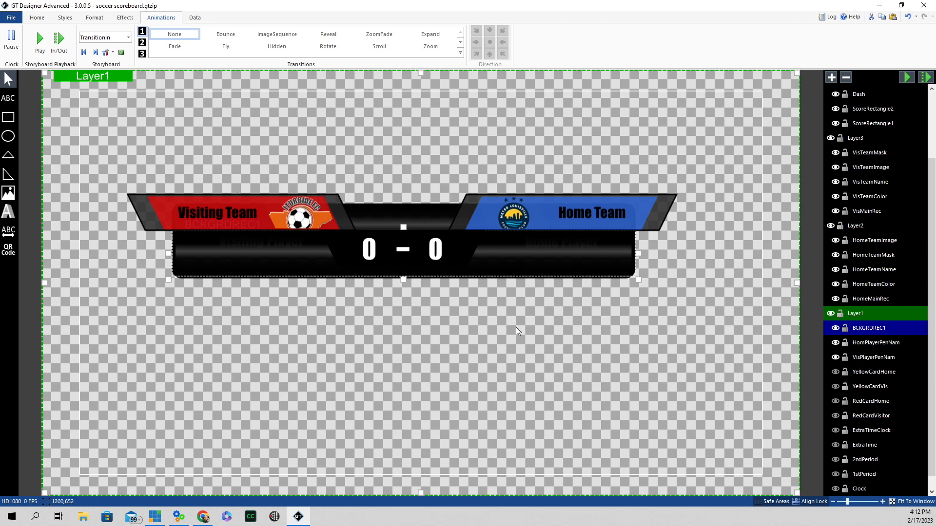
left_click(558, 173)
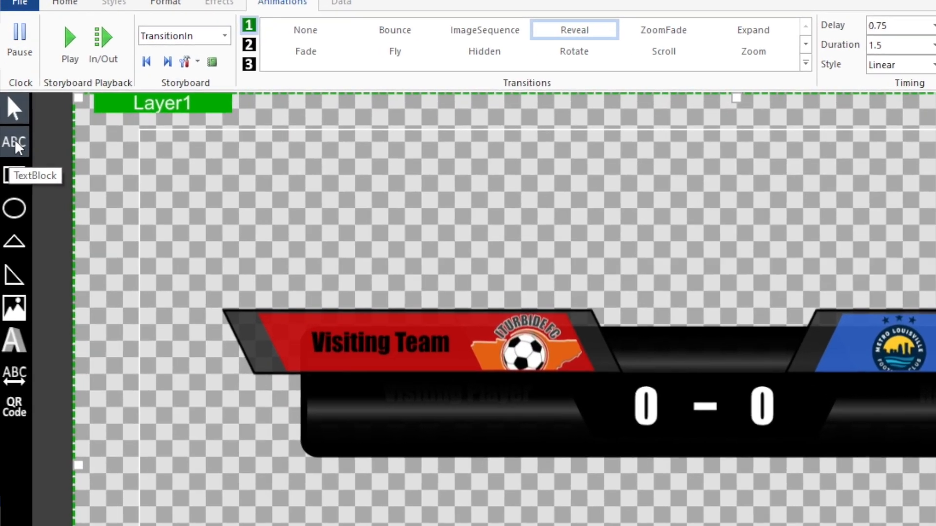
Step: Add a text block in the gap between the two team-name bars and centre its text horizontally and vertically
left_click(14, 142)
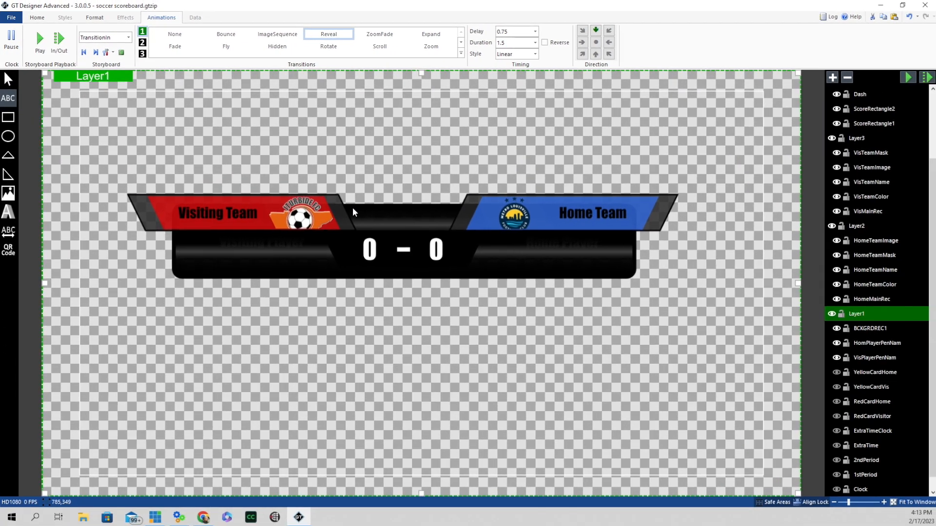
left_click_drag(352, 207, 448, 225)
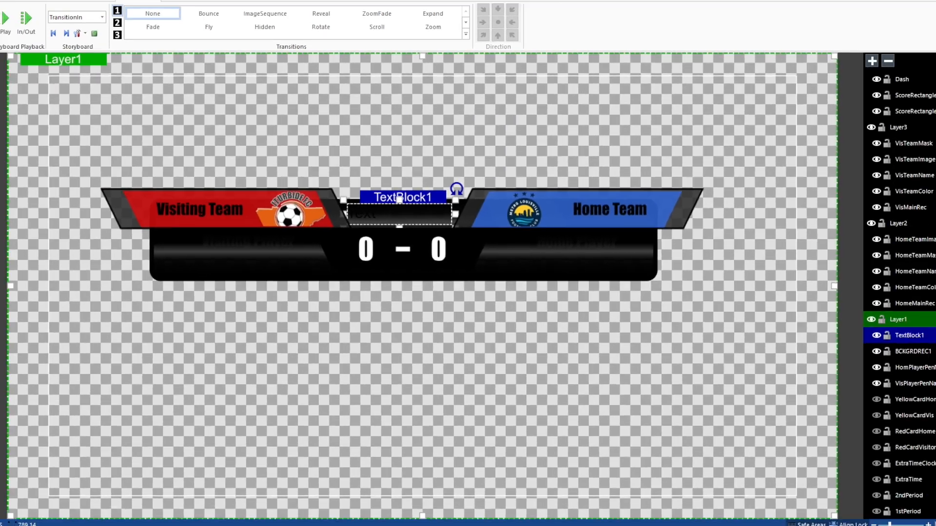
left_click(35, 17)
left_click(310, 31)
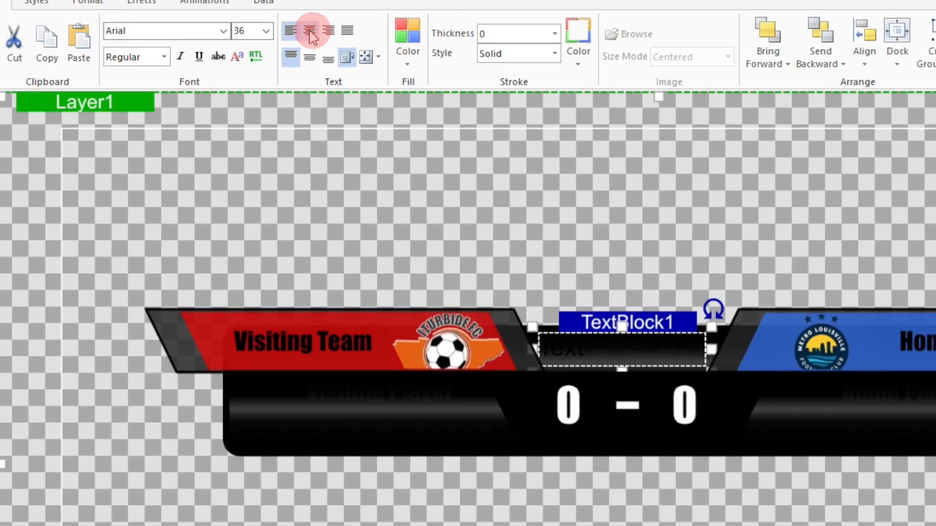
left_click(311, 58)
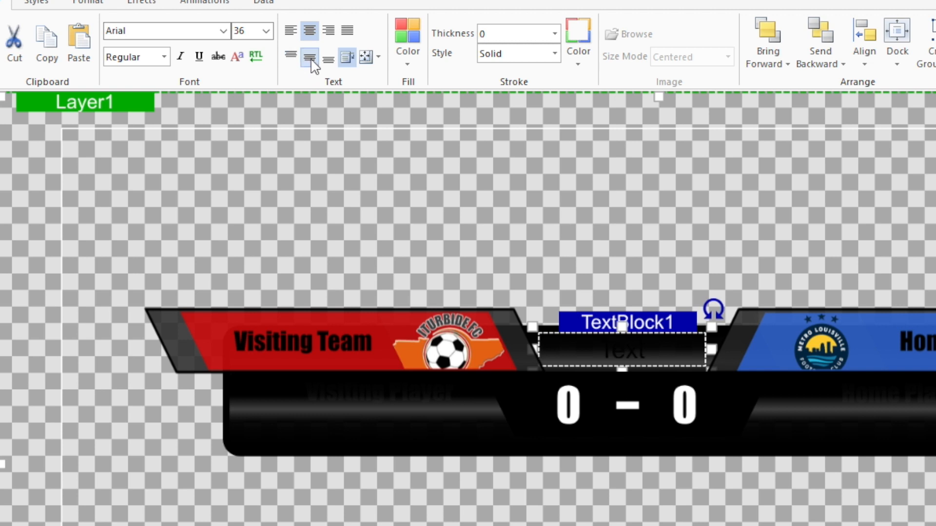
Step: Set the new text block's fill colour to red and its font to Impact Condensed
left_click(408, 58)
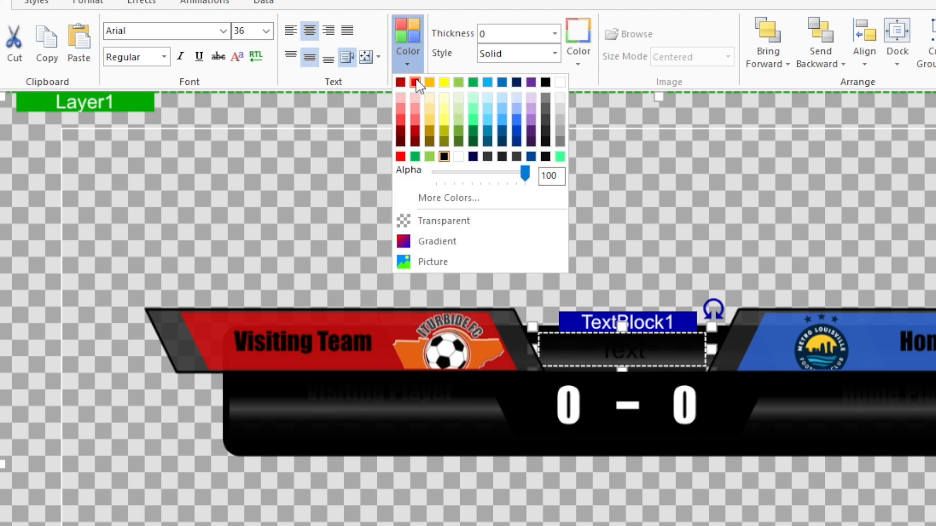
left_click(415, 82)
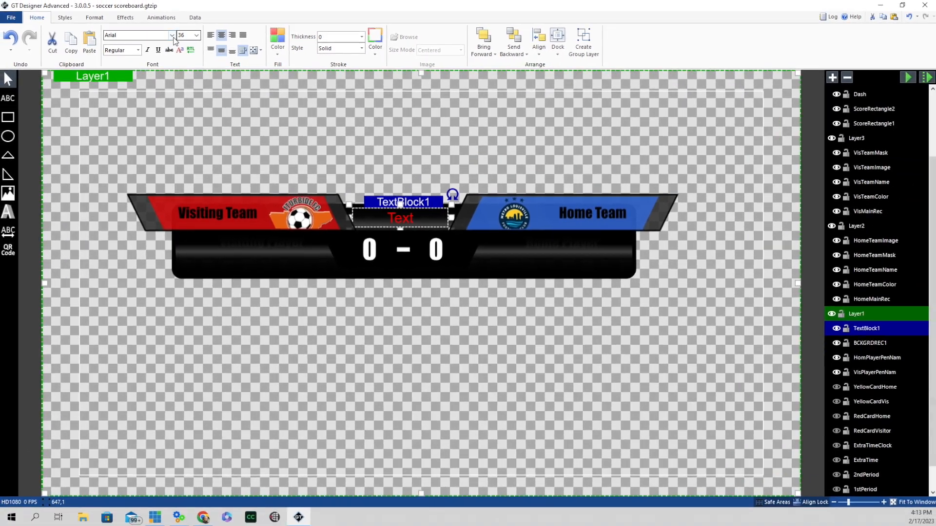
left_click(222, 31)
scroll(171, 165, "down", 4)
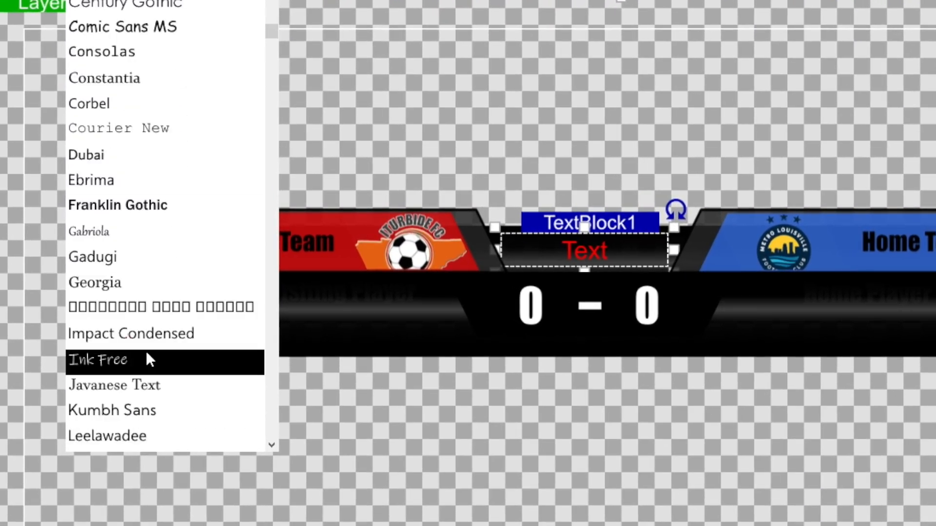
left_click(146, 334)
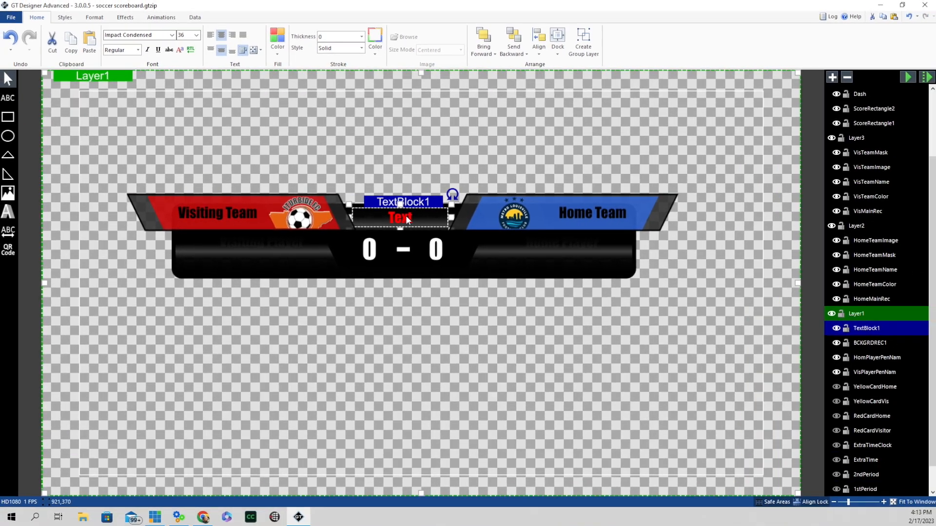
Step: Replace the new text block's placeholder text with "PENALTY KICKS"
double_click(453, 227)
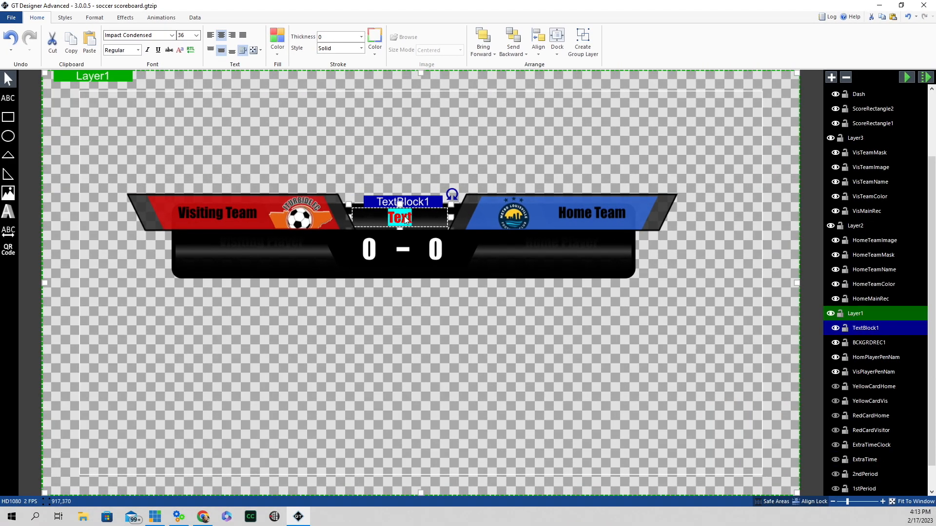
type("PENASITY K")
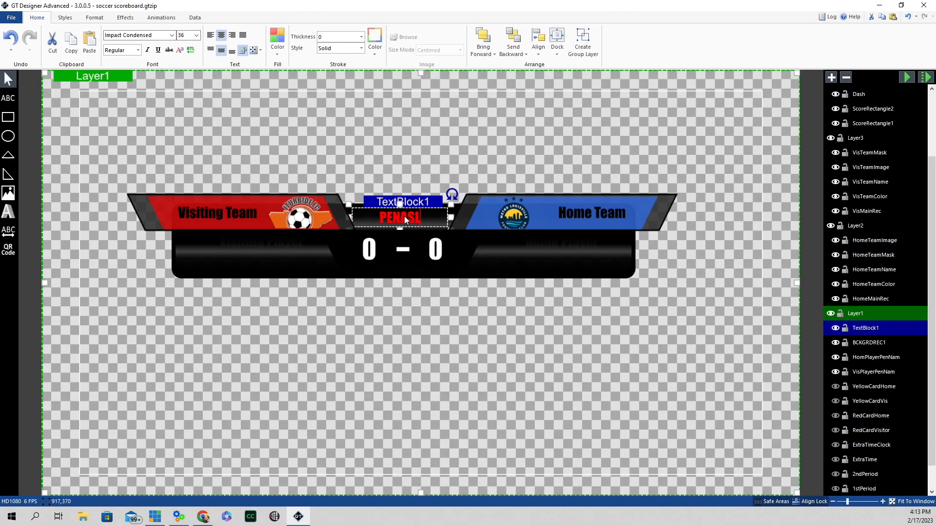
type("ICKS")
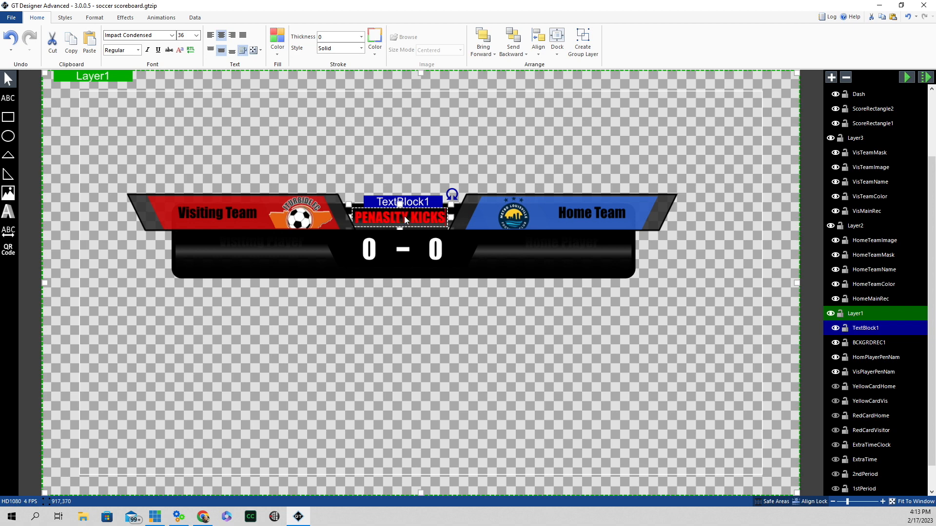
left_click(450, 86)
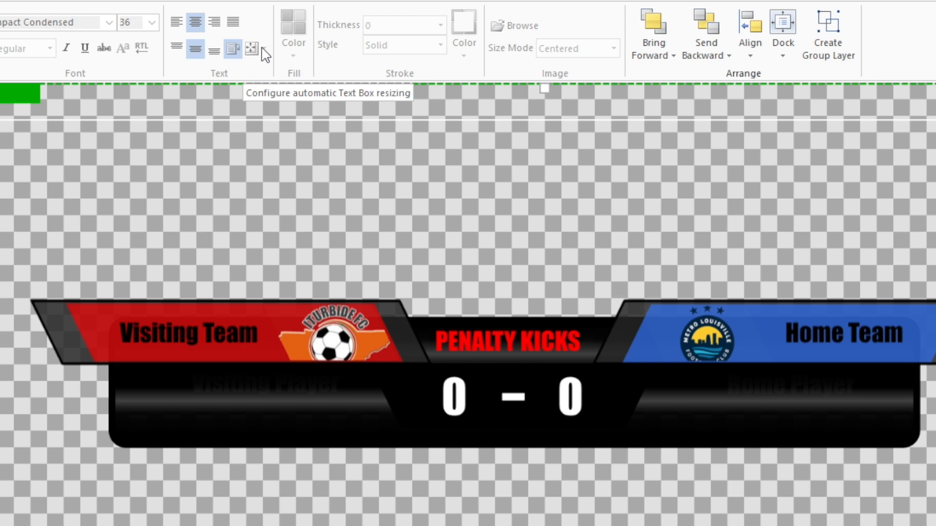
Step: Set the PENALTY KICKS text block's automatic resizing to Shrink
left_click(517, 341)
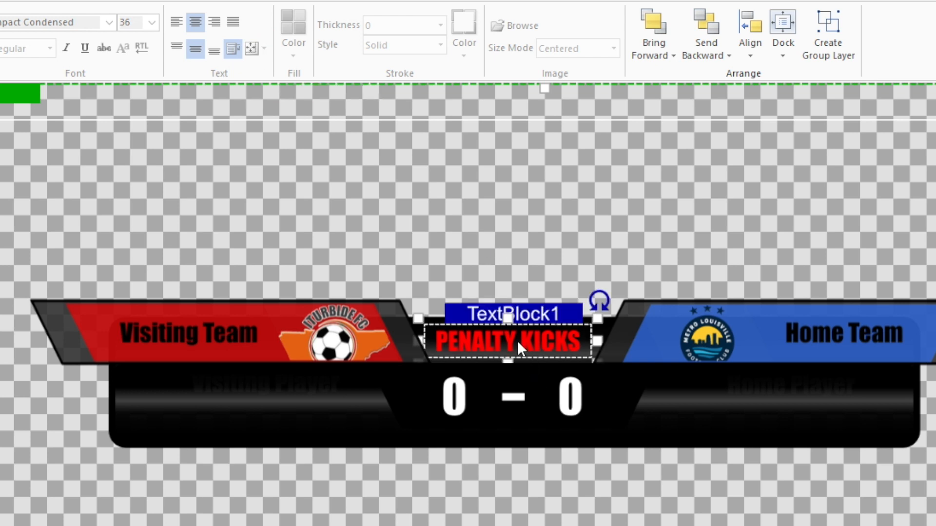
left_click(263, 51)
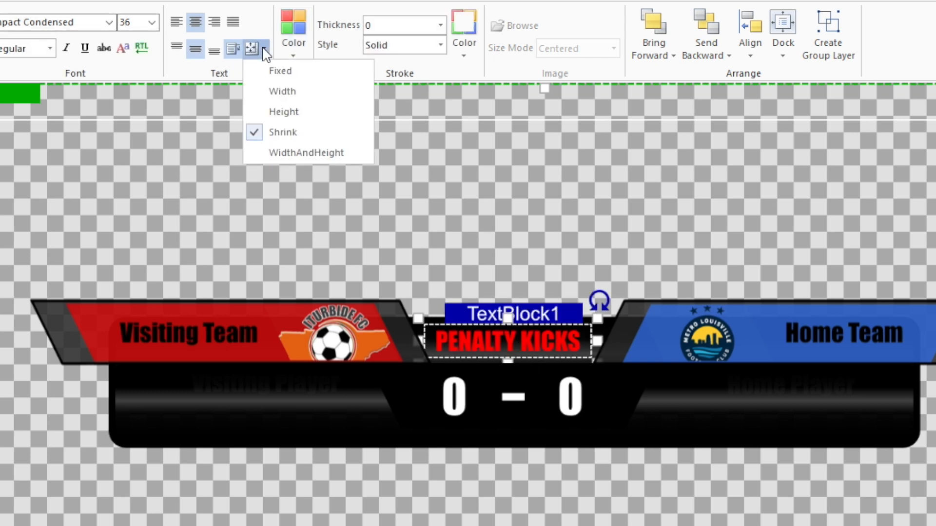
left_click(286, 134)
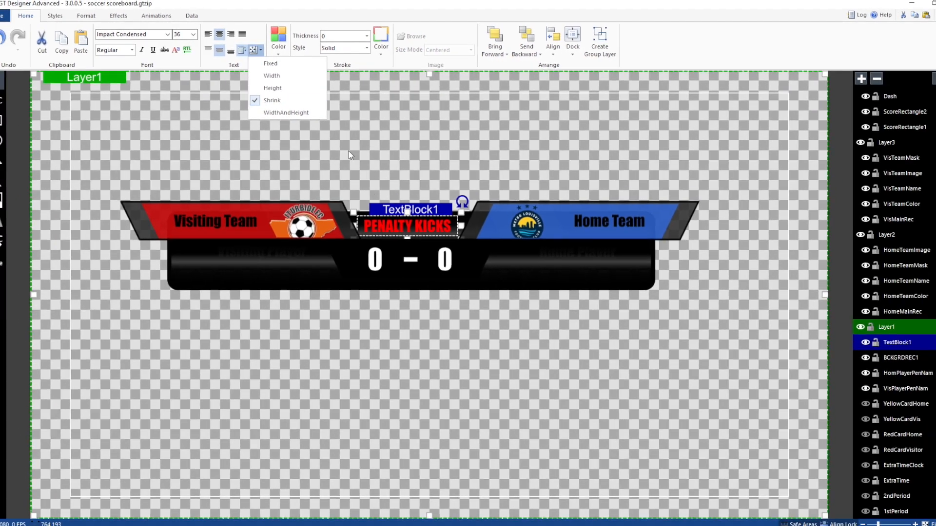
left_click(349, 155)
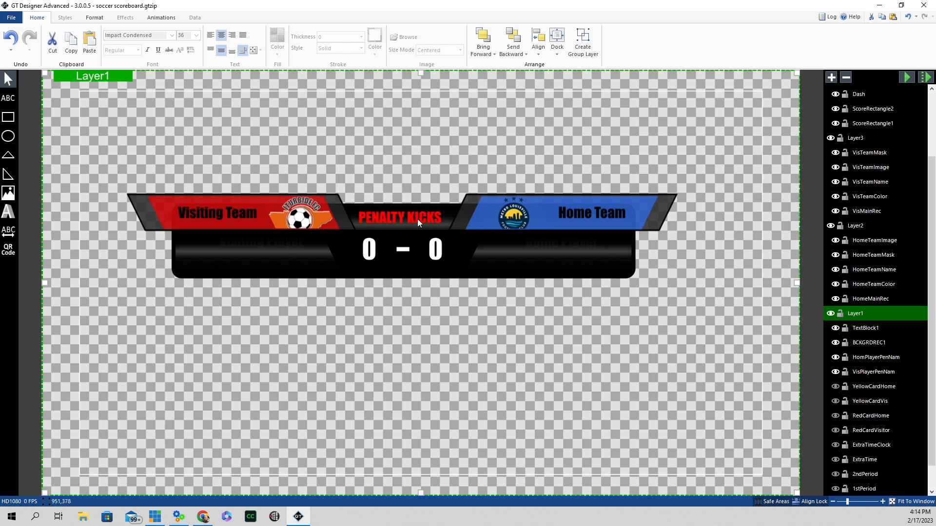
left_click(396, 216)
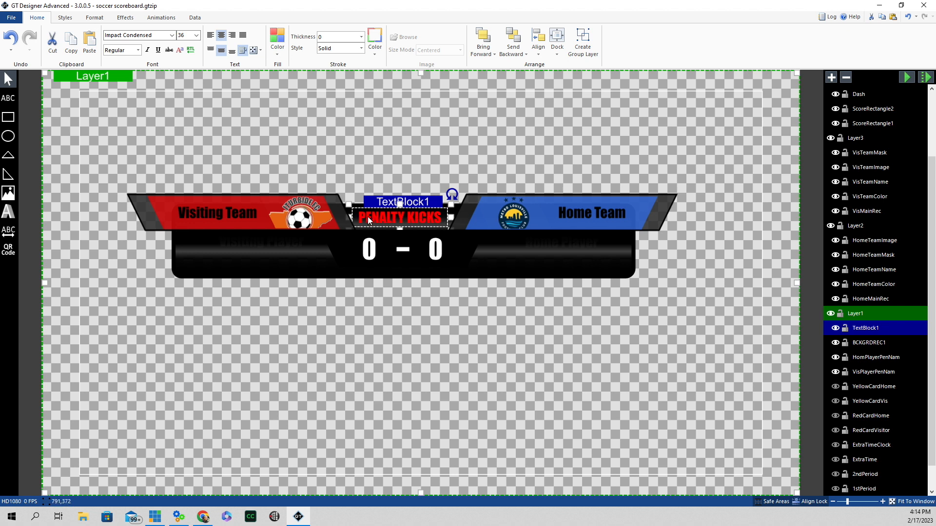
left_click(432, 134)
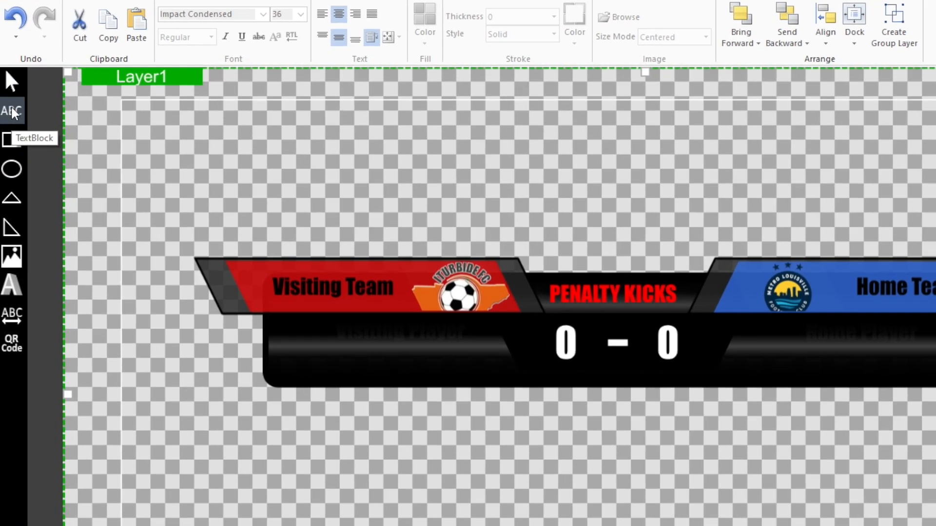
Step: Add a text block on the black background beneath the Visiting Team bar and centre its text horizontally and vertically
left_click(7, 98)
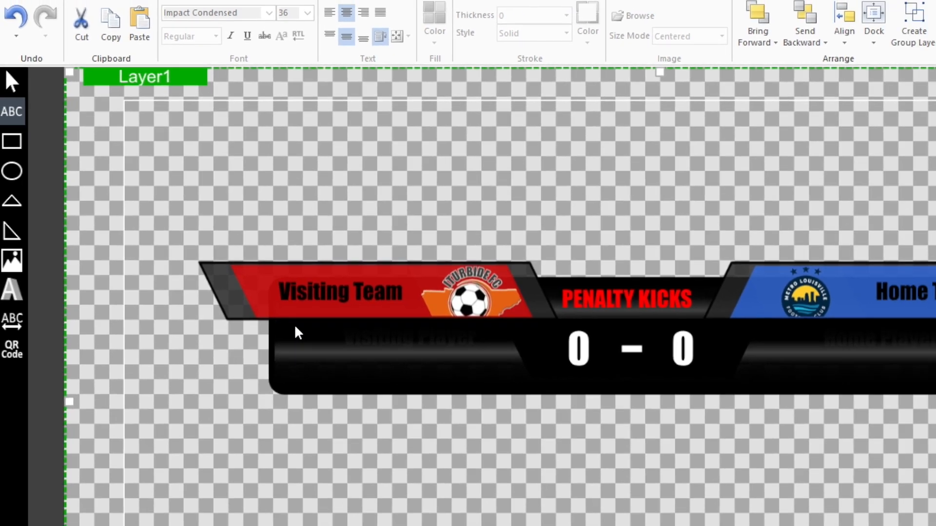
left_click(299, 333)
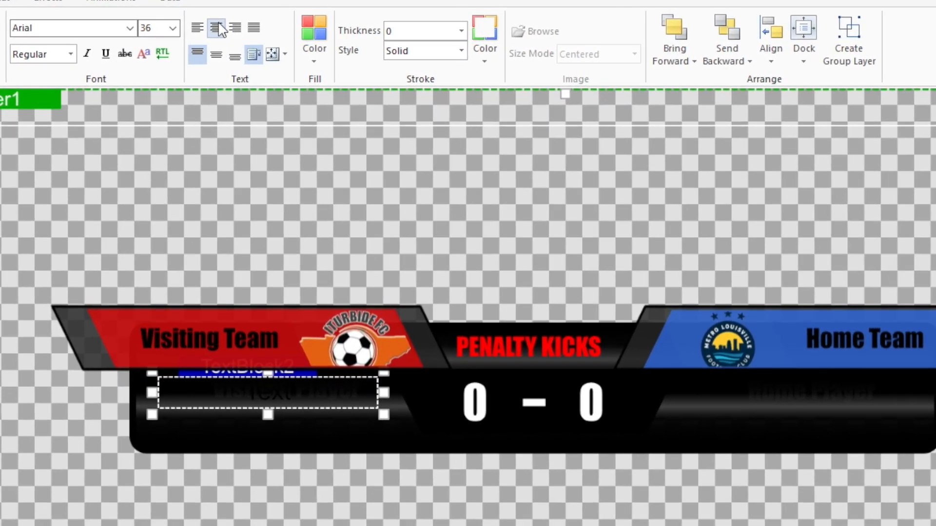
left_click(217, 55)
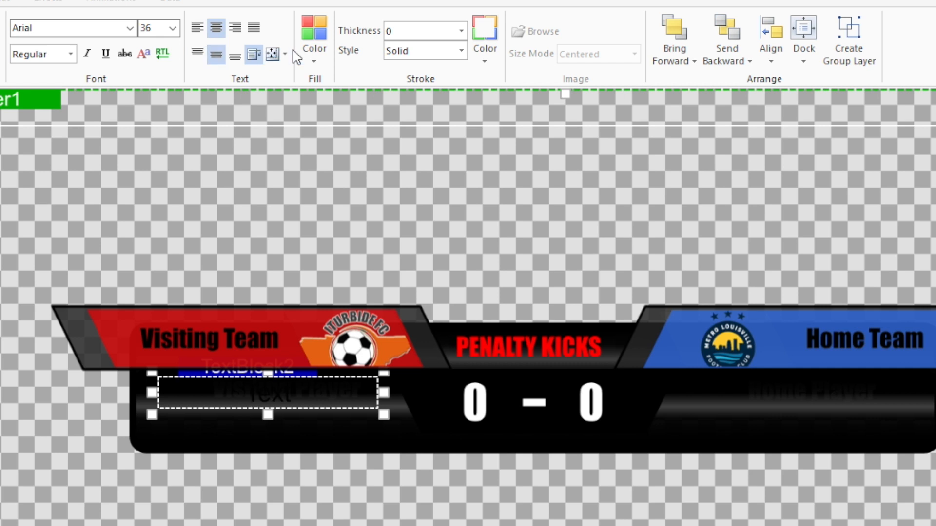
Step: Set the new text block's fill colour to white and its font to Impact Condensed
left_click(310, 59)
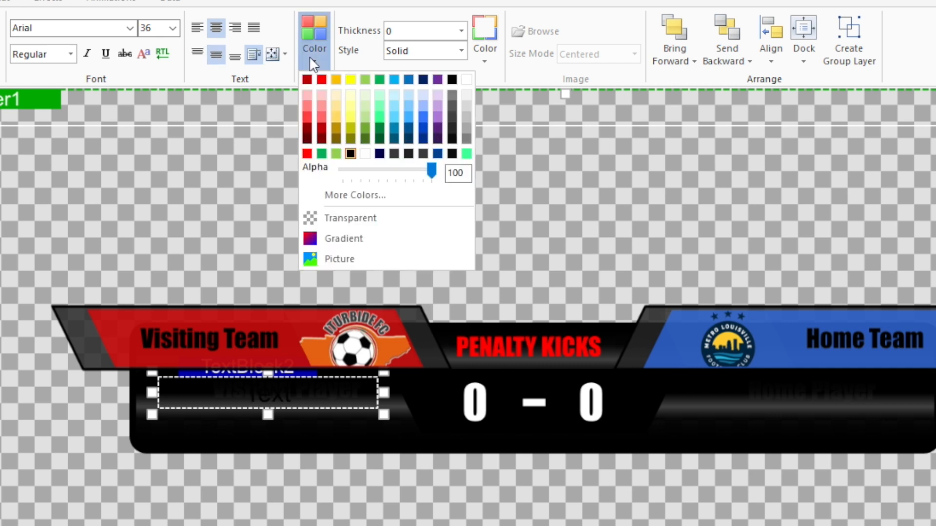
left_click(466, 79)
left_click(128, 28)
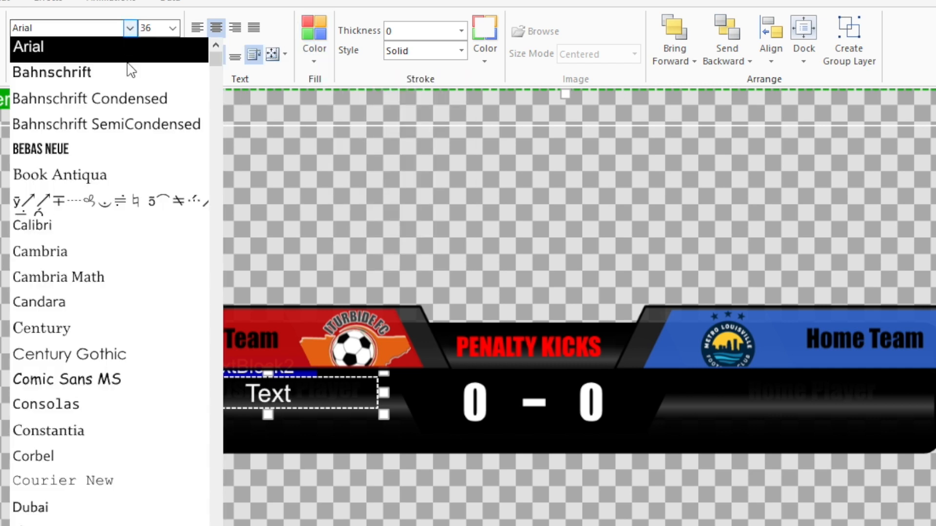
scroll(101, 315, "down", 4)
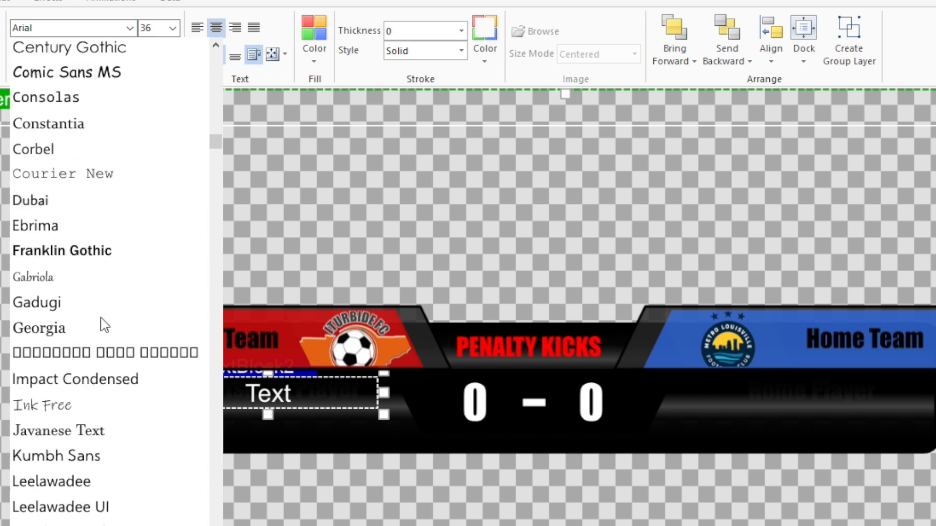
scroll(105, 327, "down", 5)
scroll(104, 328, "up", 1)
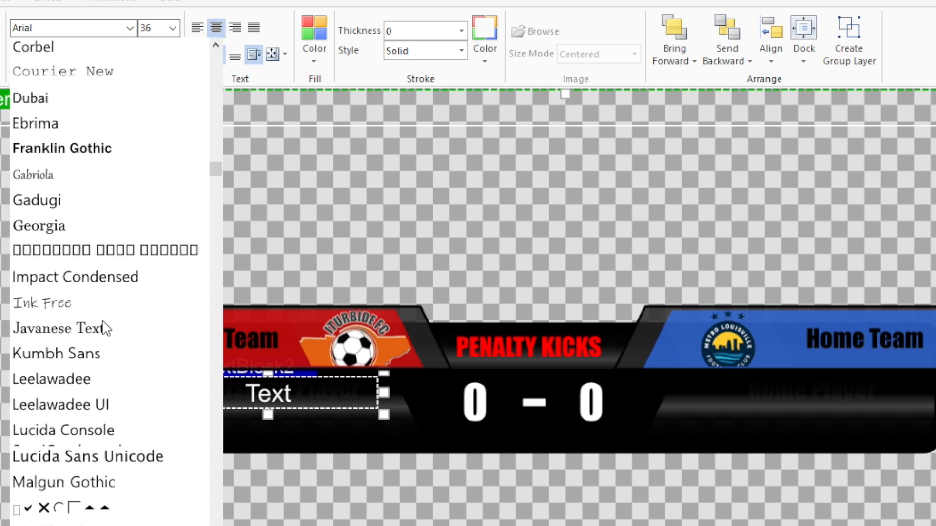
left_click(103, 277)
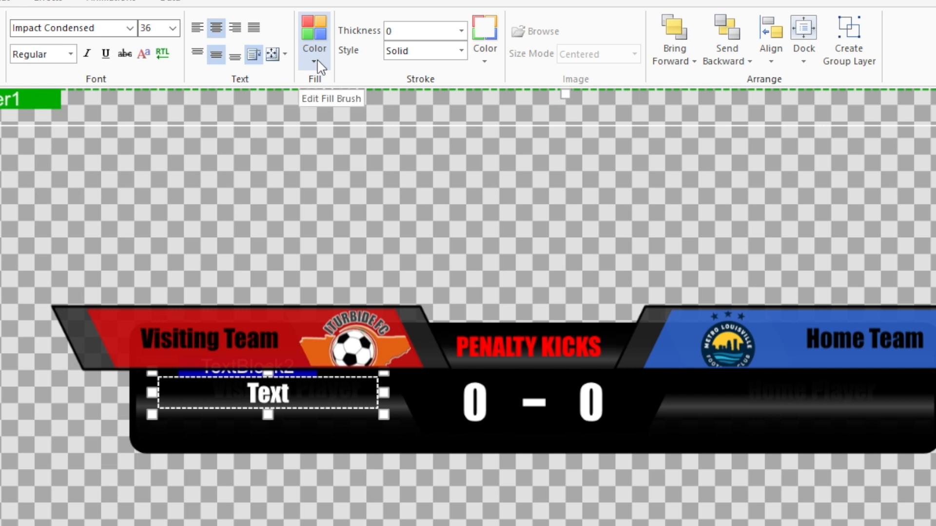
Step: Set the new text block's automatic resizing to Shrink and replace its placeholder text with "VisPlayer1"
left_click(285, 54)
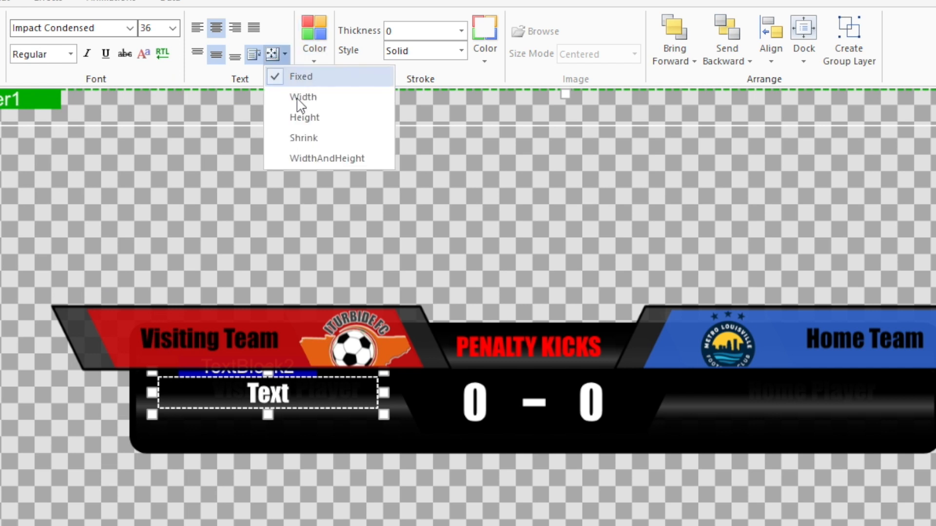
left_click(313, 138)
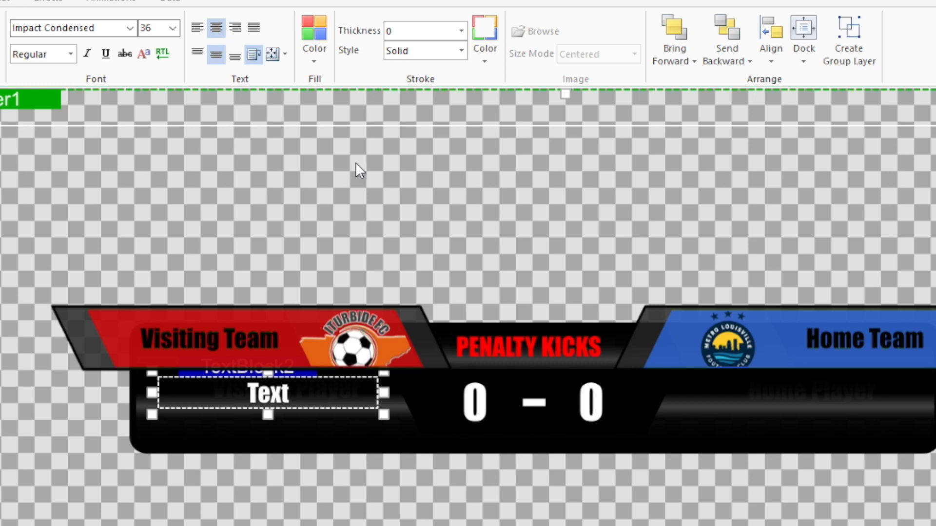
double_click(280, 393)
type("Vis")
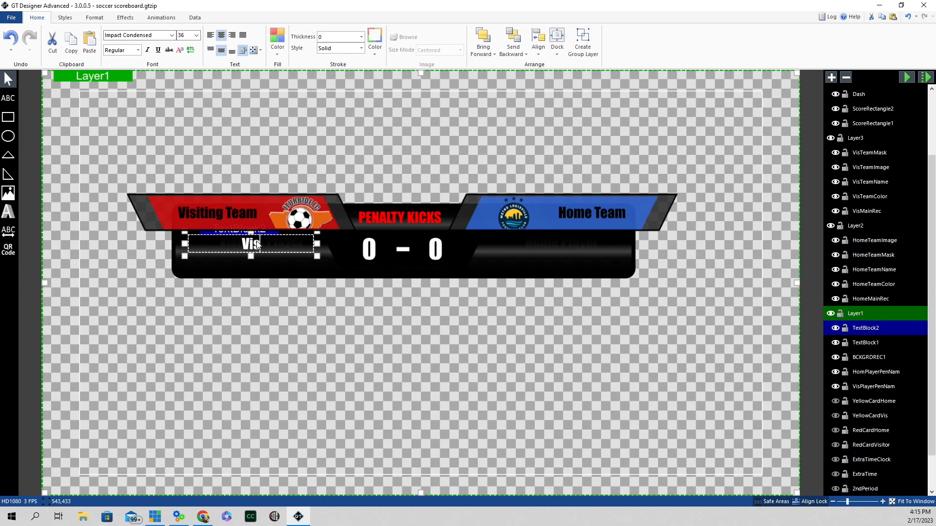
type("Player1")
left_click(272, 141)
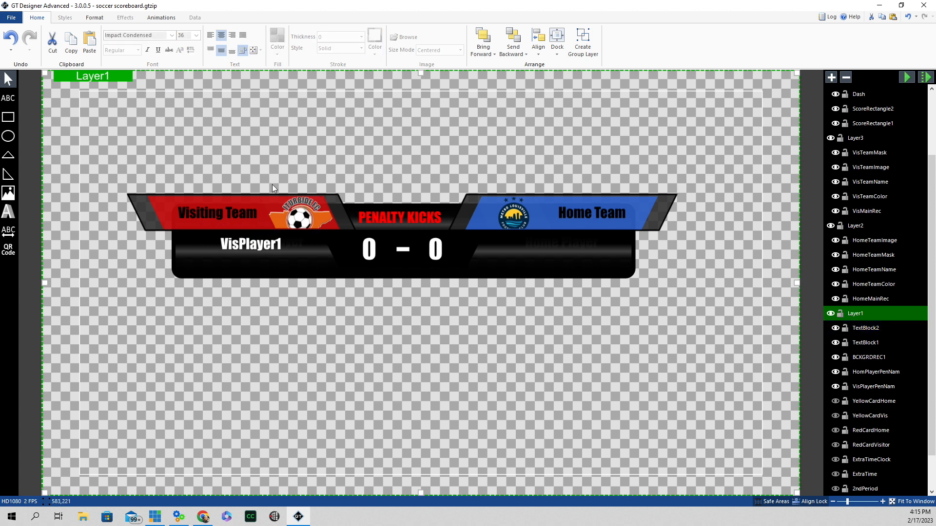
Step: Duplicate the VisPlayer1 text block by copying and pasting it in place
left_click(267, 247)
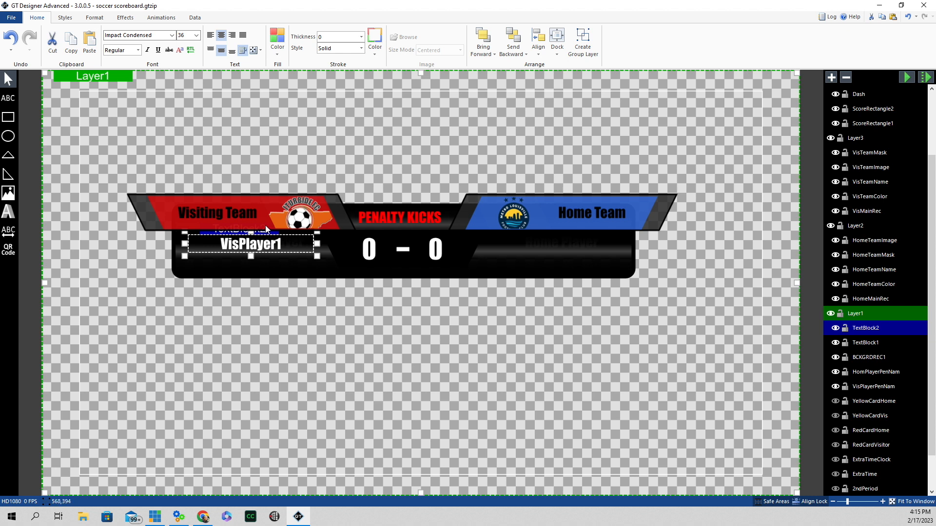
right_click(239, 234)
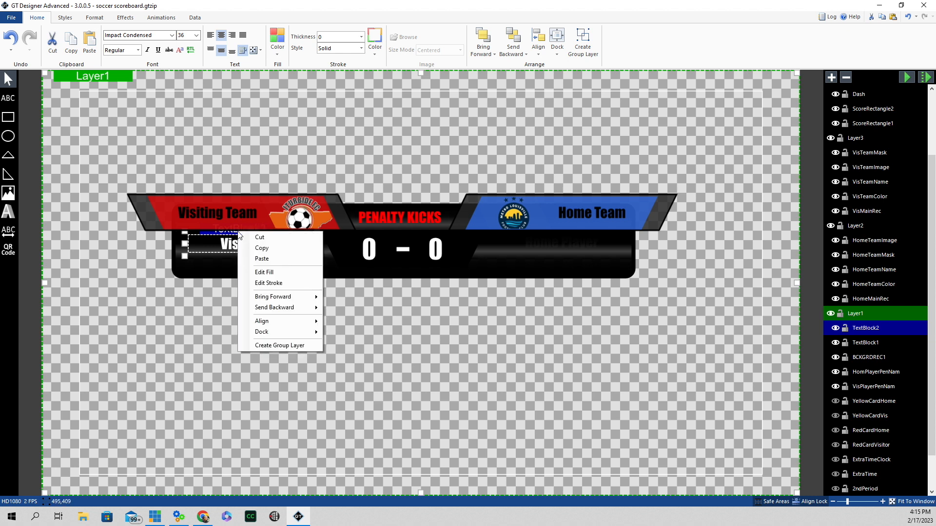
left_click(273, 247)
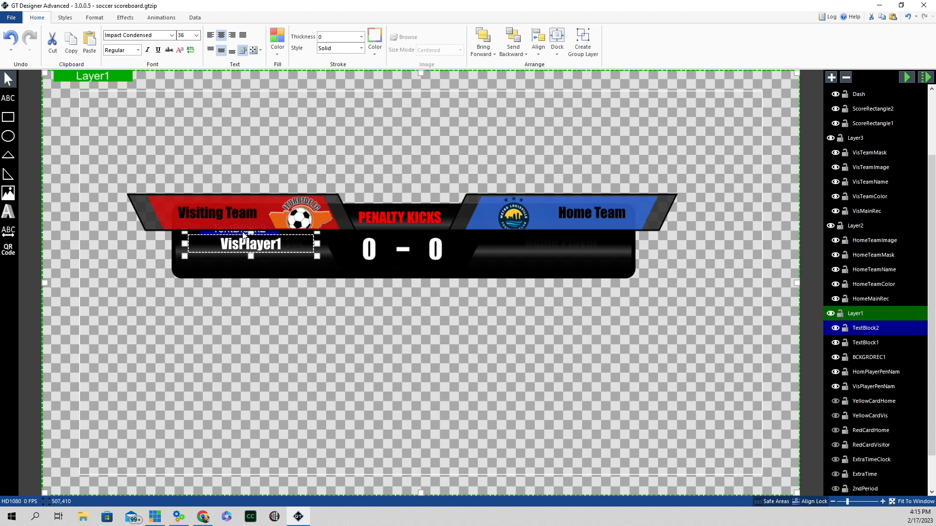
right_click(242, 234)
left_click(273, 256)
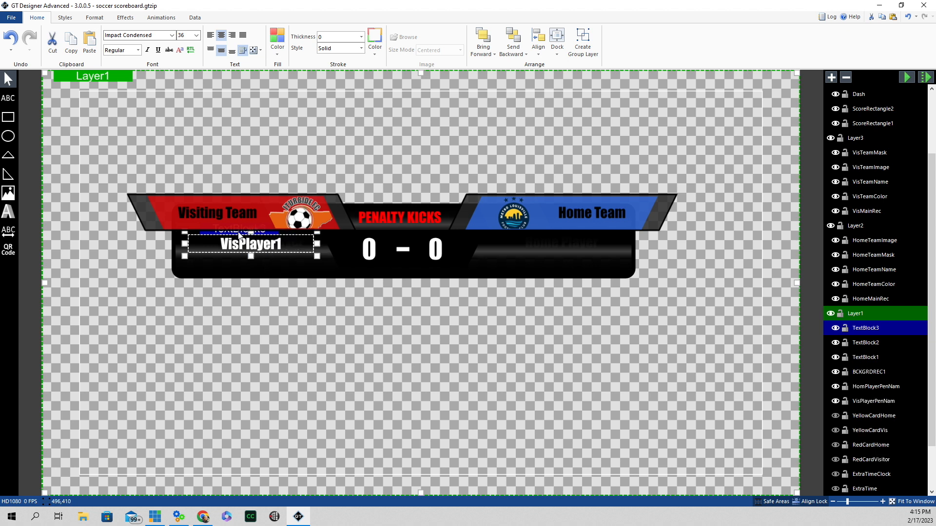
Step: Nudge the duplicated text block straight across to the black area beneath the Home Team bar
key("Right")
key("Right")
key("Right")
key("Right")
key("Right")
key("Right")
key("Right")
key("Right")
key("Right")
key("Right")
key("Right")
key("Right")
key("Right")
key("Right")
key("Right")
key("Right")
key("Right")
key("Right")
key("Right")
key("Right")
key("Right")
key("Right")
key("Right")
key("Right")
key("Right")
key("Right")
key("Right")
key("Right")
key("Right")
key("Right")
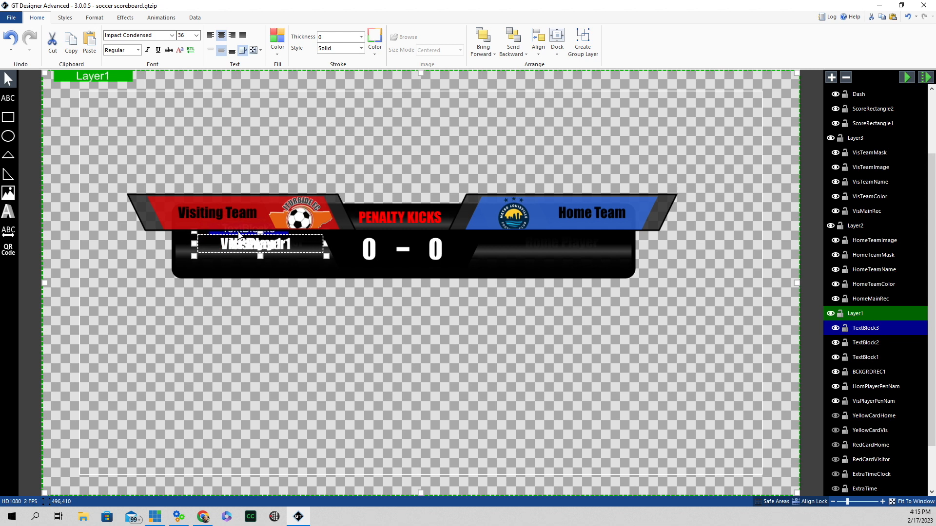
key("Right")
key("Right")
key("Right")
key("Right")
key("Right")
key("Right")
key("Right")
key("Right")
key("Right")
key("Right")
key("Right")
key("Right")
key("Right")
key("Right")
key("Right")
key("Right")
key("Right")
key("Right")
key("Right")
key("Right")
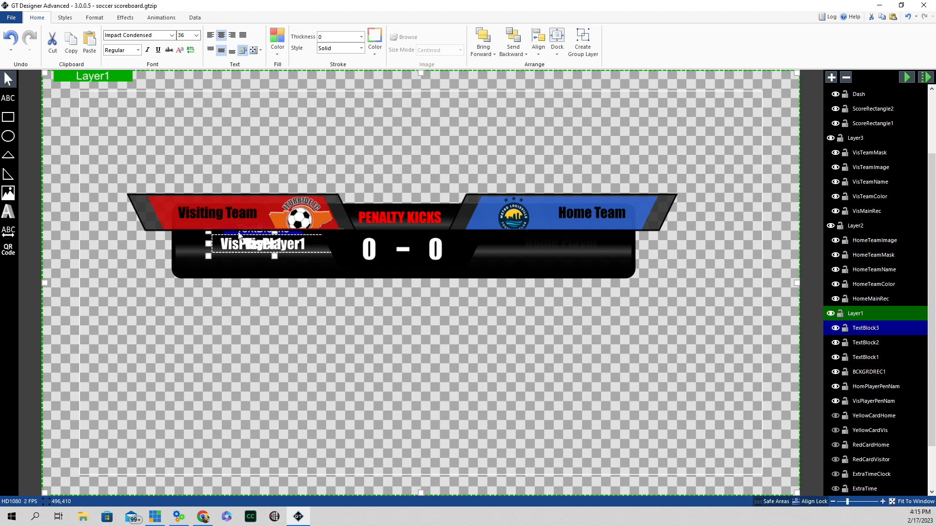
key("Right")
key("Right")
key("Right")
key("Right")
key("Right")
key("Right")
key("Right")
key("Right")
key("Right")
key("Right")
key("Right")
key("Right")
key("Right")
key("Right")
key("Right")
key("Right")
key("Right")
key("Right")
key("Right")
key("Right")
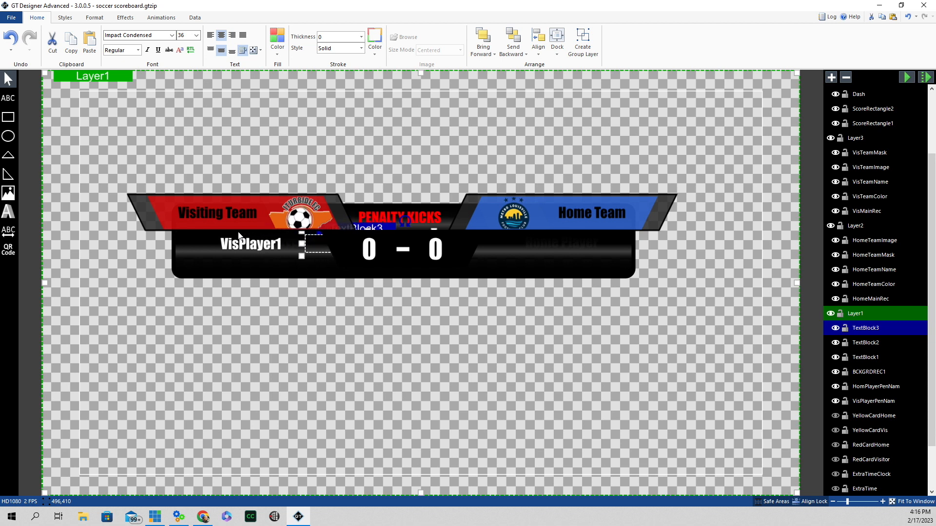
key("Right")
key("Right")
key("Right")
key("Right")
key("Right")
key("Right")
key("Right")
key("Right")
key("Right")
key("Right")
key("Right")
key("Right")
key("Right")
key("Right")
key("Right")
key("Right")
key("Right")
key("Right")
key("Right")
key("Right")
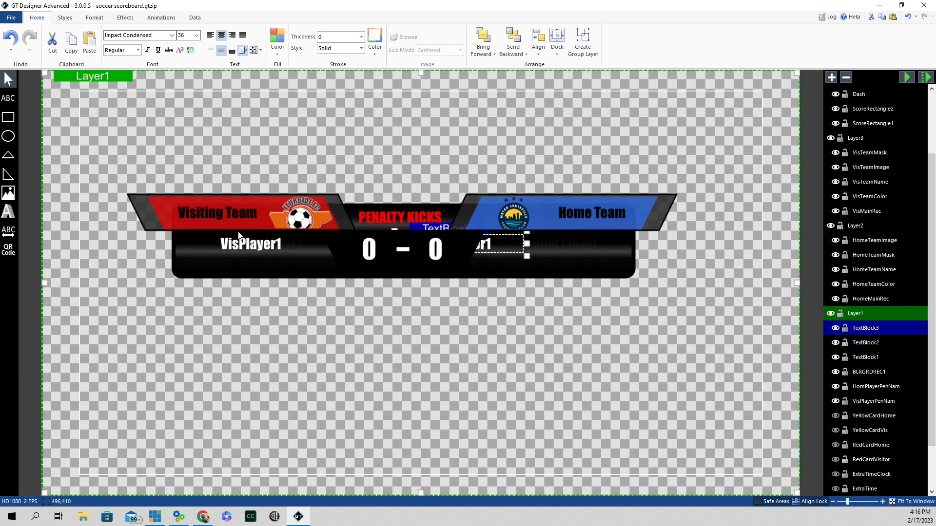
key("Right")
key("Right")
key("Right")
key("Right")
key("Right")
key("Right")
key("Right")
key("Right")
key("Right")
key("Right")
key("Right")
key("Right")
key("Right")
key("Right")
key("Right")
key("Right")
key("Right")
key("Right")
key("Right")
key("Right")
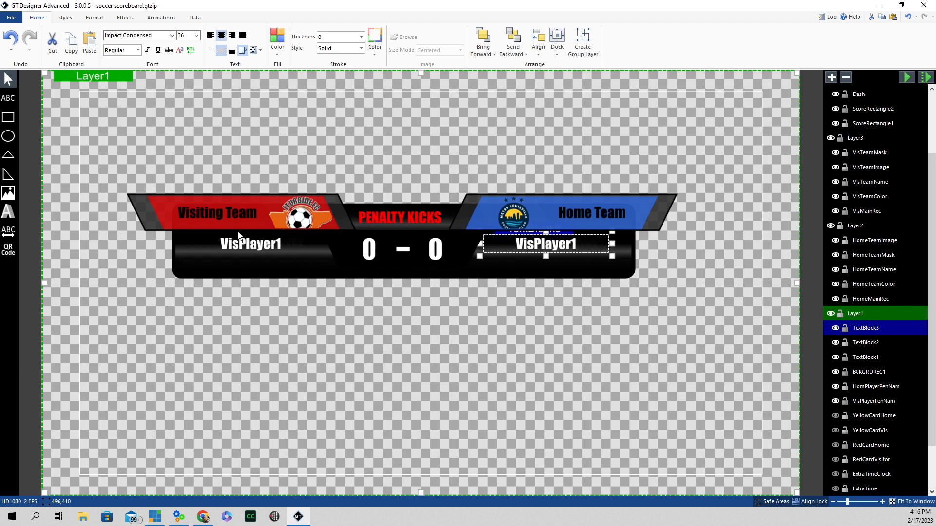
key("Right")
key("Right")
key("Right")
key("Right")
key("Right")
key("Right")
Step: Replace the duplicated text block's text with "HomePlayer1"
double_click(592, 246)
type("Ho")
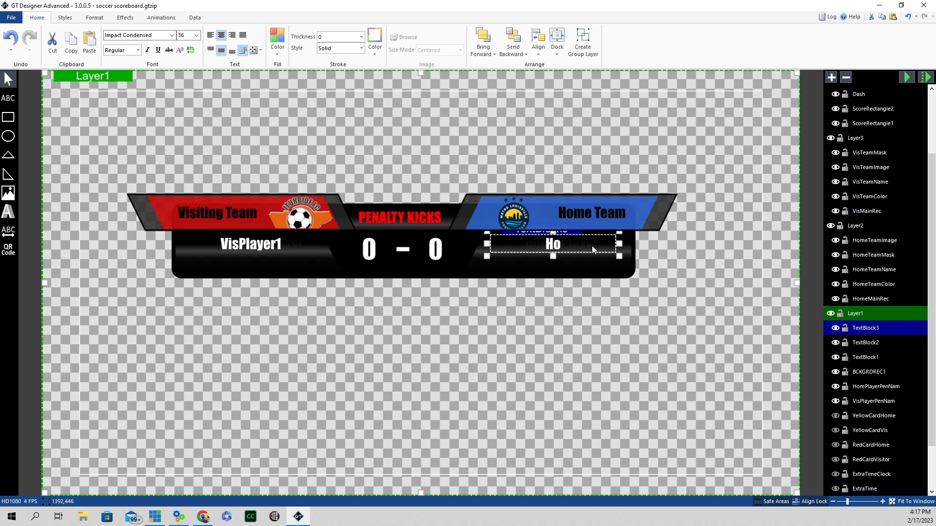
type("mePlaye")
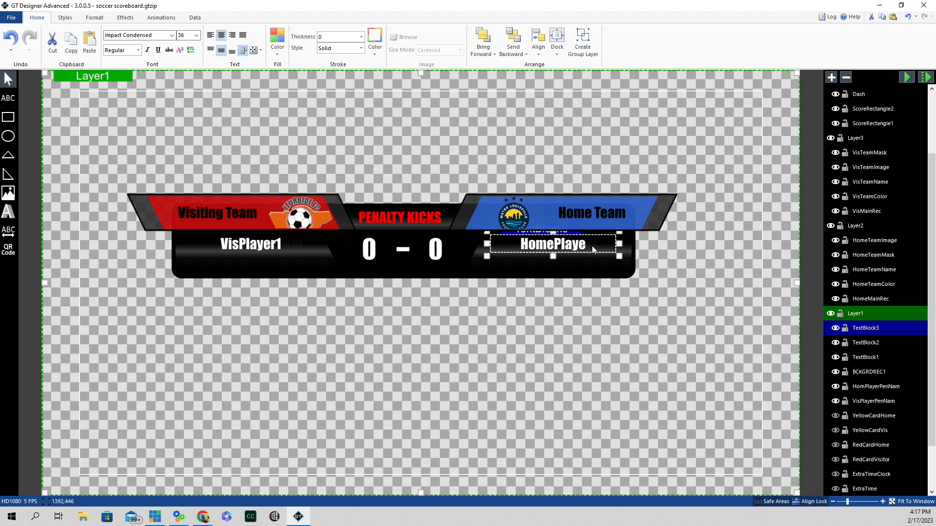
type("r1")
left_click(586, 303)
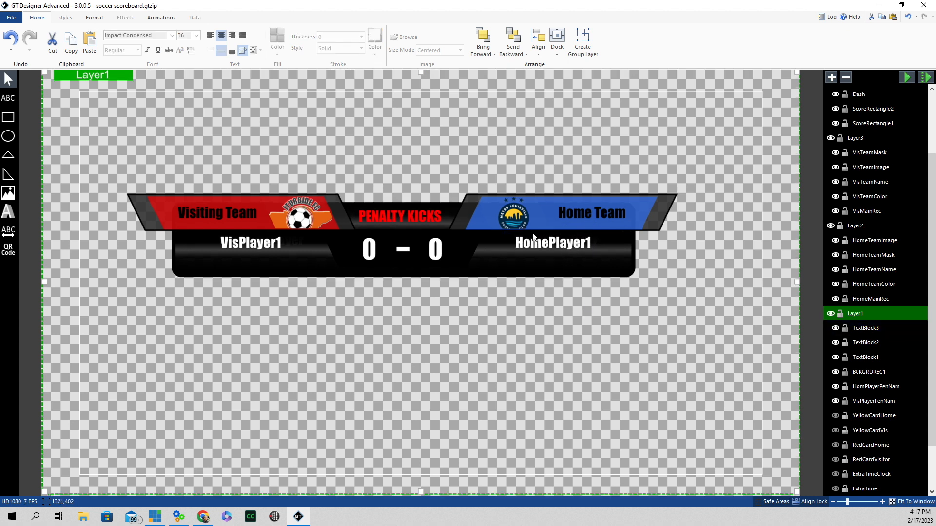
Step: Insert the image file white-circle-png_clipped_rev_1 into the title
left_click(11, 39)
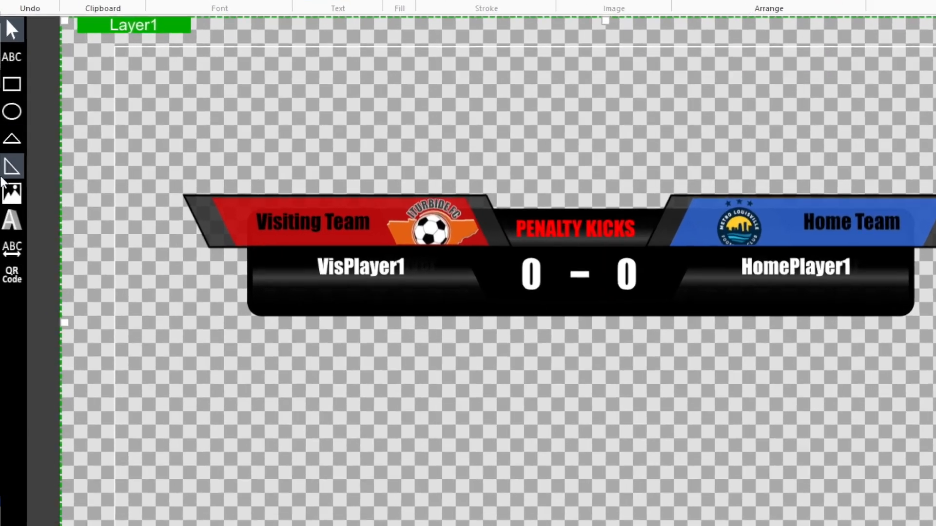
left_click(12, 194)
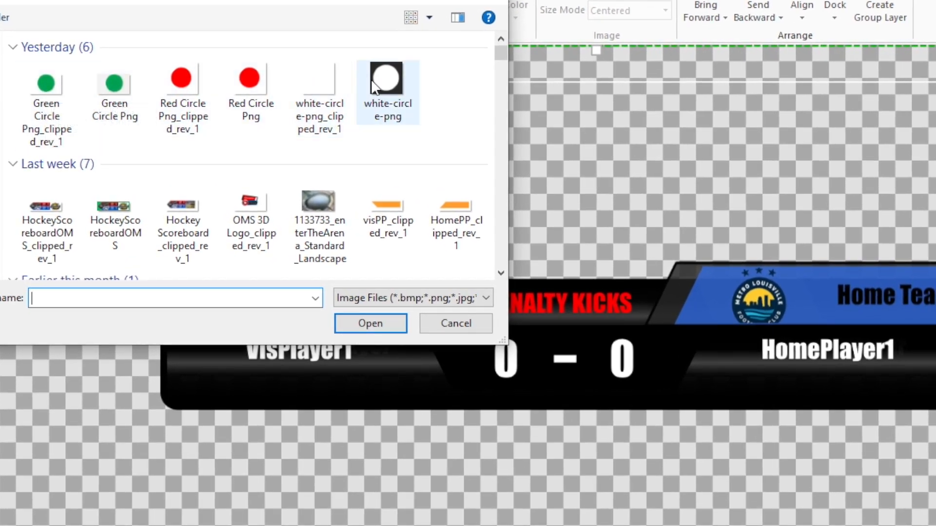
left_click(321, 91)
left_click(386, 323)
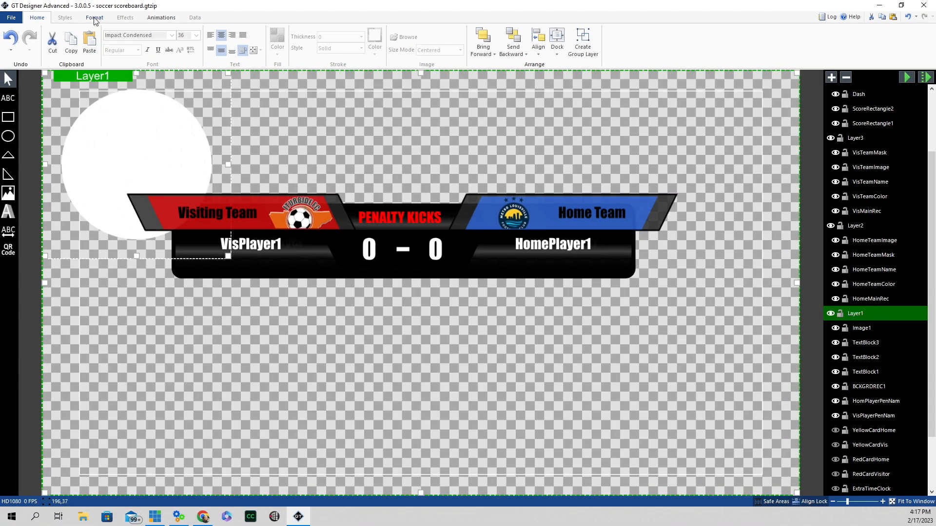
Step: Resize the inserted white circle image to a width of 60 and a height of 60
left_click(94, 20)
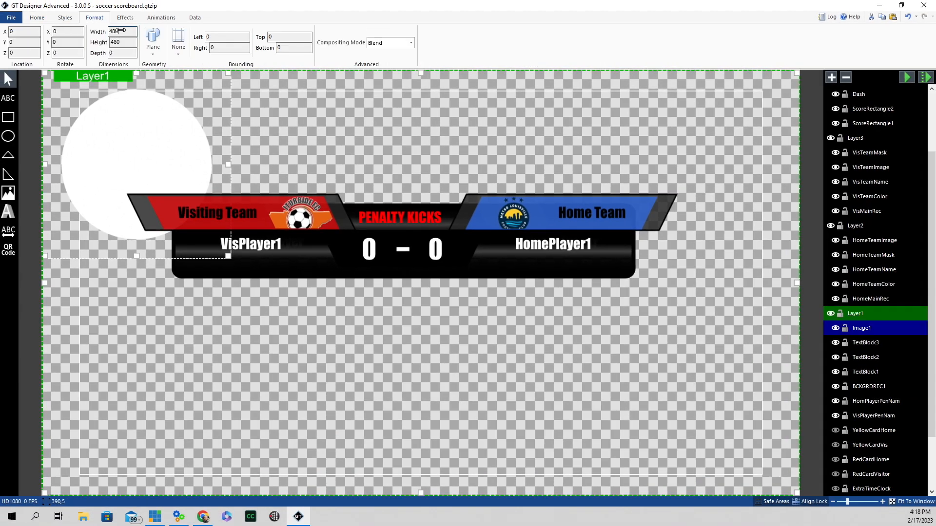
double_click(121, 30)
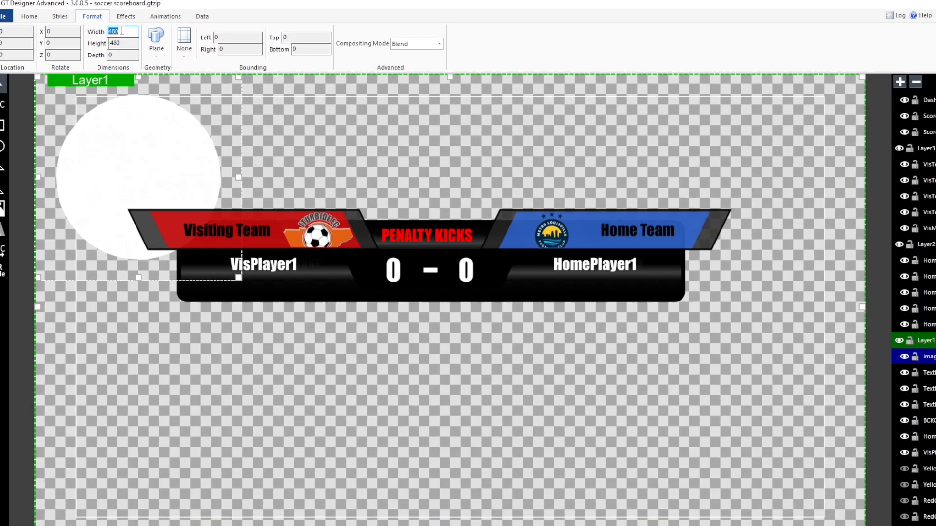
type("60")
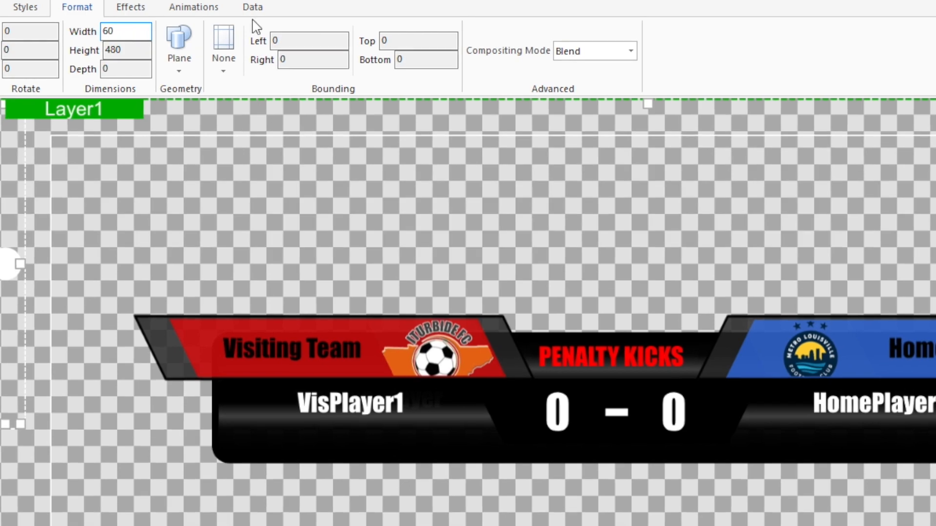
double_click(114, 50)
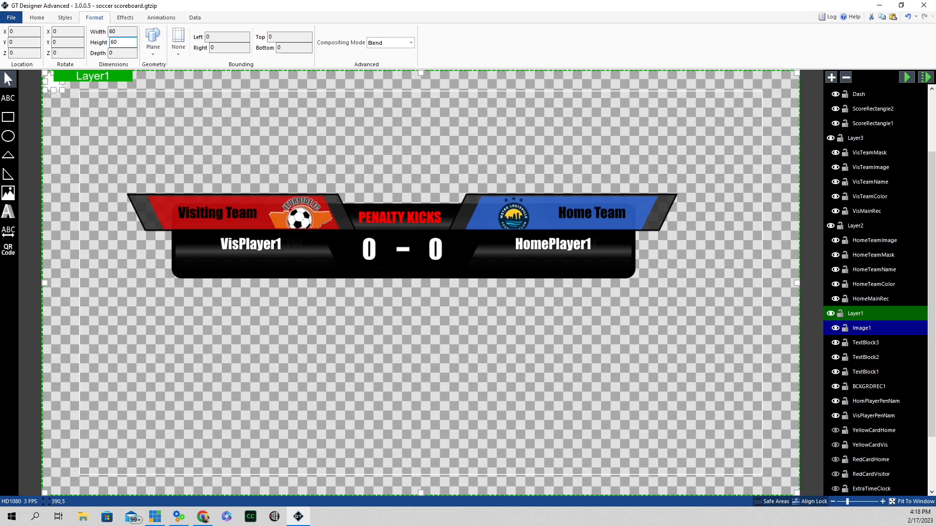
type("60")
Step: Move the white circle into the black area beneath HomePlayer1, at the end nearest the score, and fine-tune its position
left_click_drag(56, 87, 507, 273)
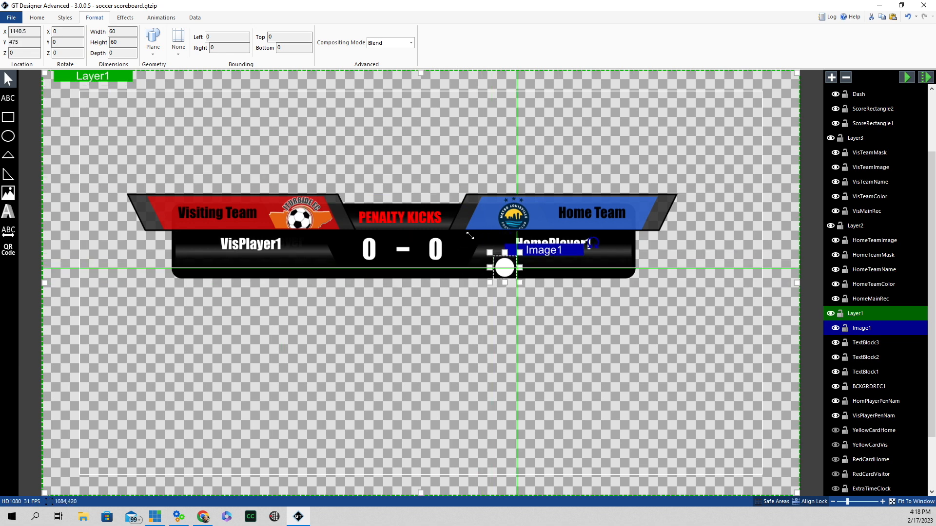
left_click_drag(470, 236, 469, 231)
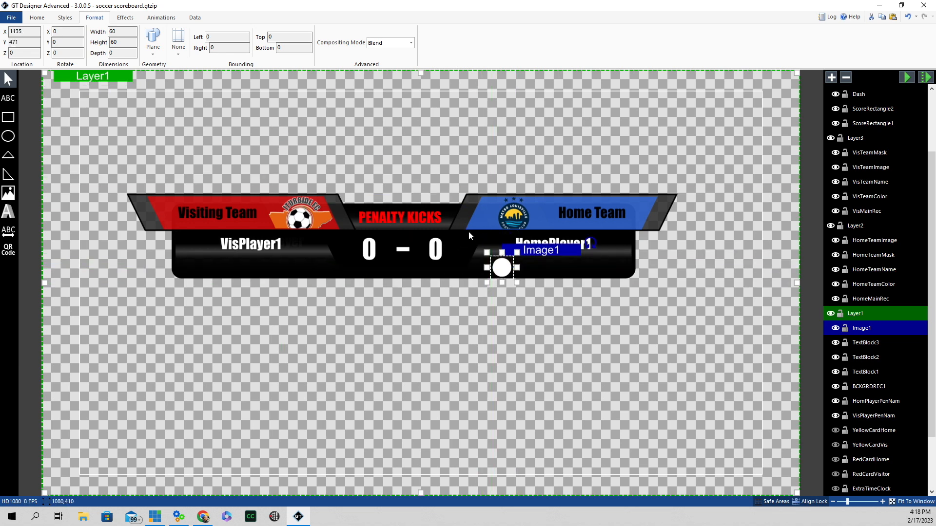
key("Up")
key("Up")
key("Up")
key("Up")
key("Up")
key("Up")
key("Up")
key("Up")
key("Up")
key("Left")
key("Left")
key("Left")
key("Left")
key("Left")
key("Left")
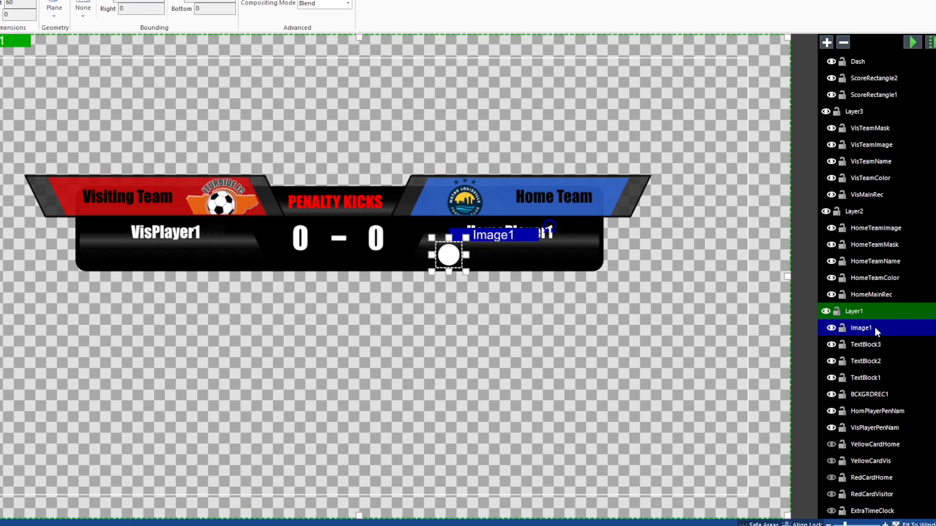
Step: Rename the white circle's Image1 layer as HW1
double_click(875, 328)
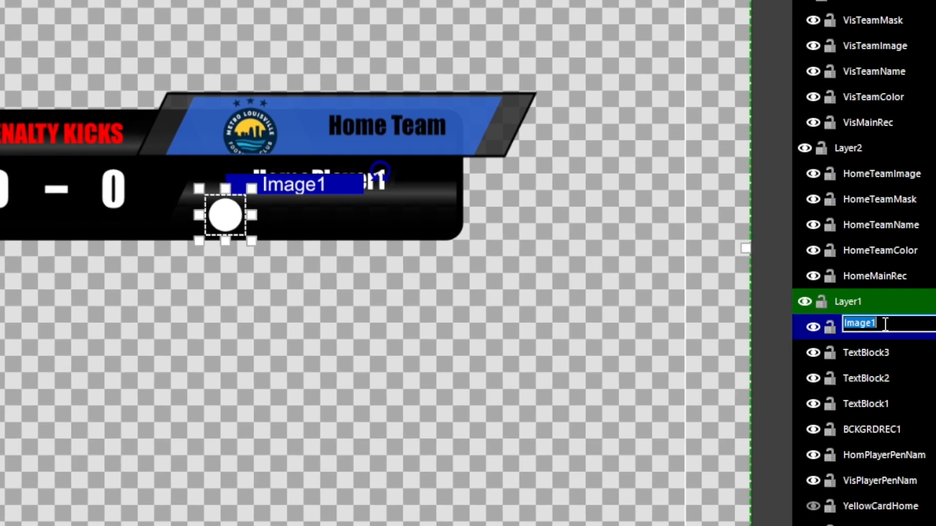
type("HW1")
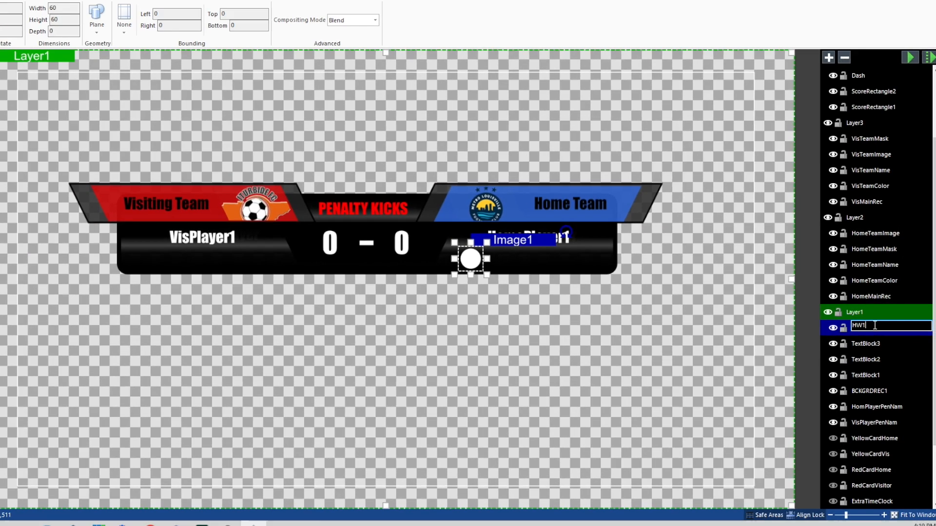
key("Return")
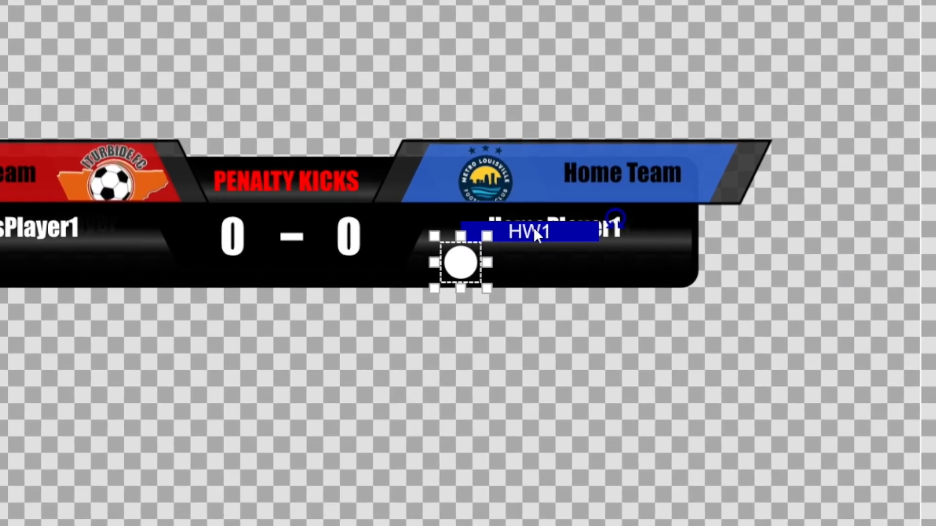
Step: Duplicate the HW1 circle and nudge the copy straight across, leaving a small gap between the two circles
right_click(533, 227)
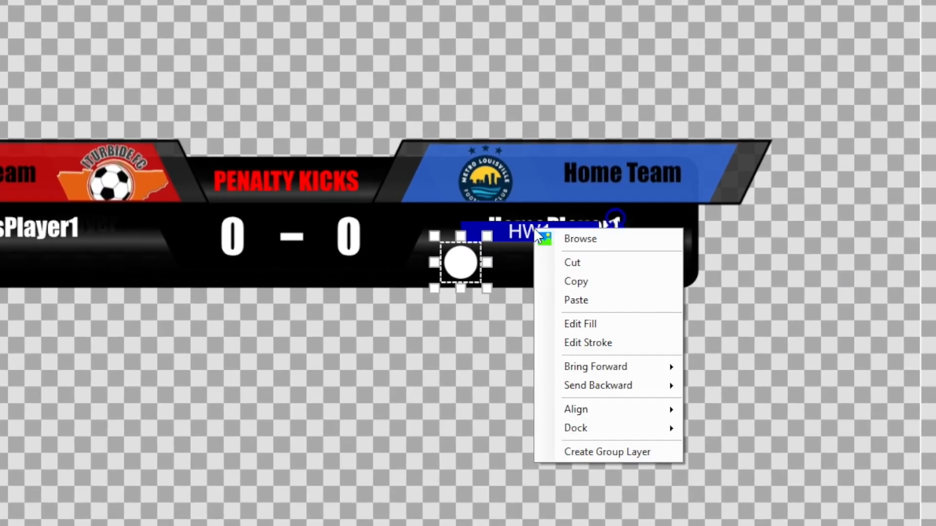
left_click(577, 281)
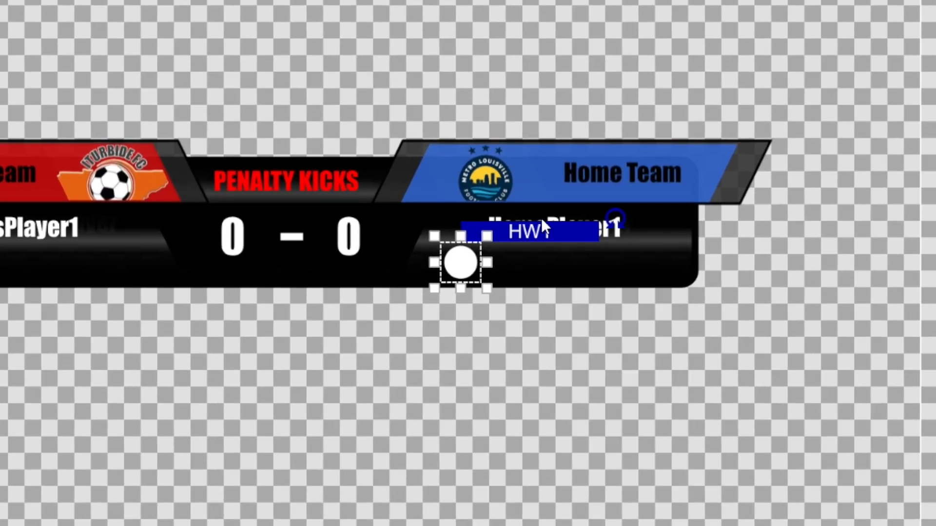
right_click(554, 235)
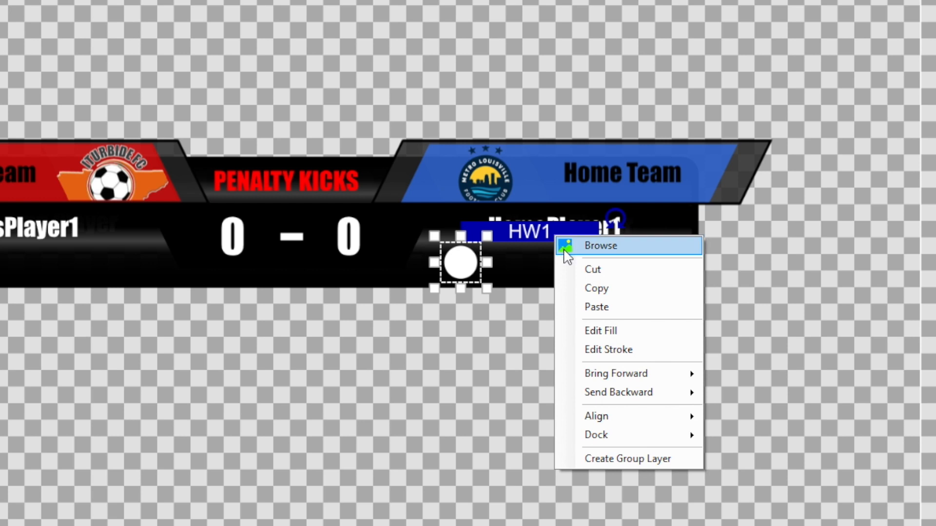
left_click(611, 312)
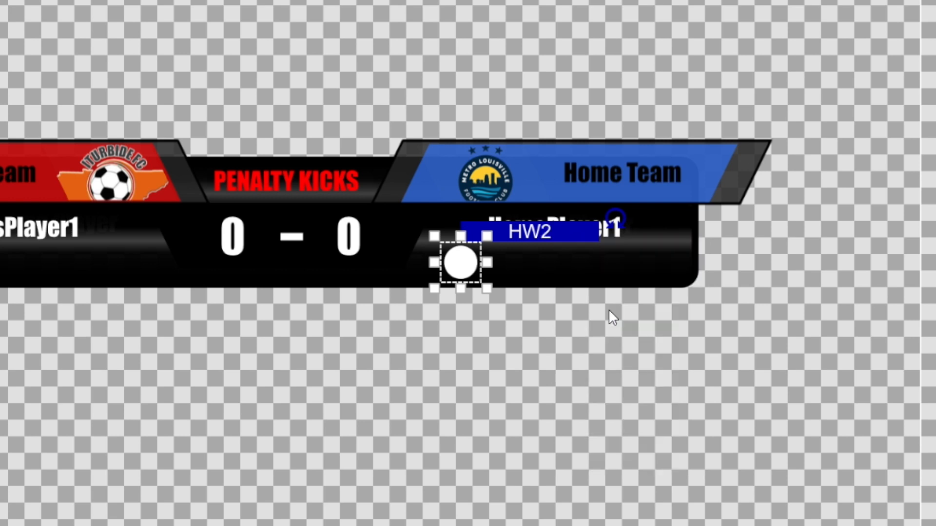
left_click(550, 232)
key("Right")
key("Right")
key("Right")
key("Right")
key("Right")
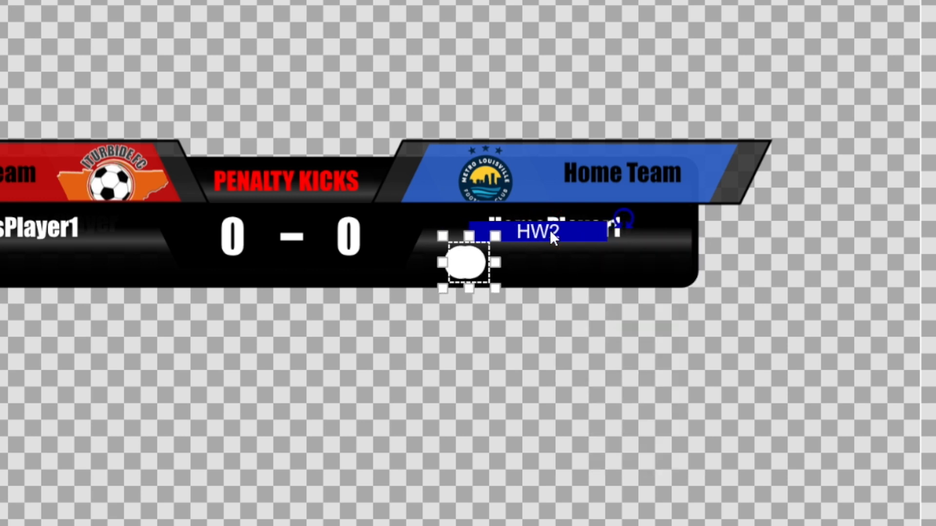
key("Right")
key("Right")
key("Right")
key("Right")
key("Right")
key("Right")
key("Right")
key("Right")
key("Right")
key("Right")
key("Right")
key("Right")
key("Right")
key("Right")
key("Right")
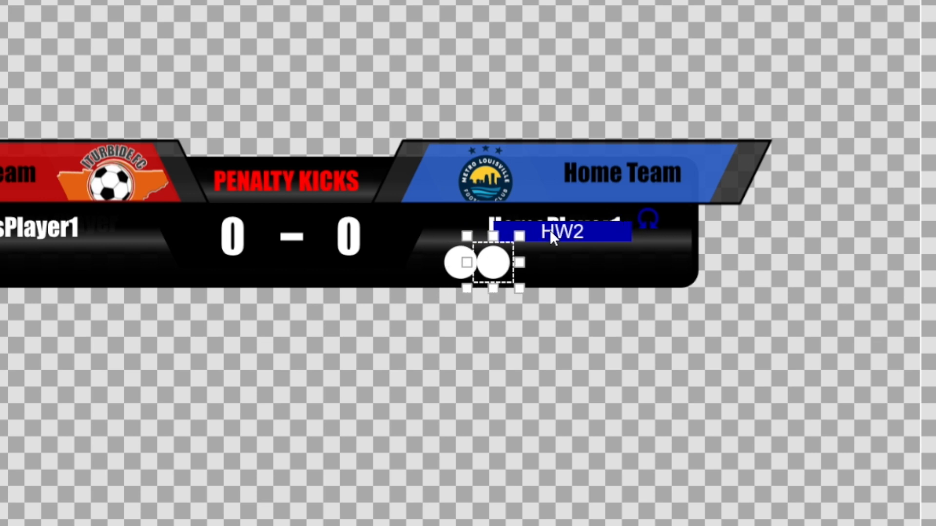
key("Right")
key("Right")
key("Right")
key("Right")
key("Right")
key("Right")
key("Right")
key("Right")
key("Right")
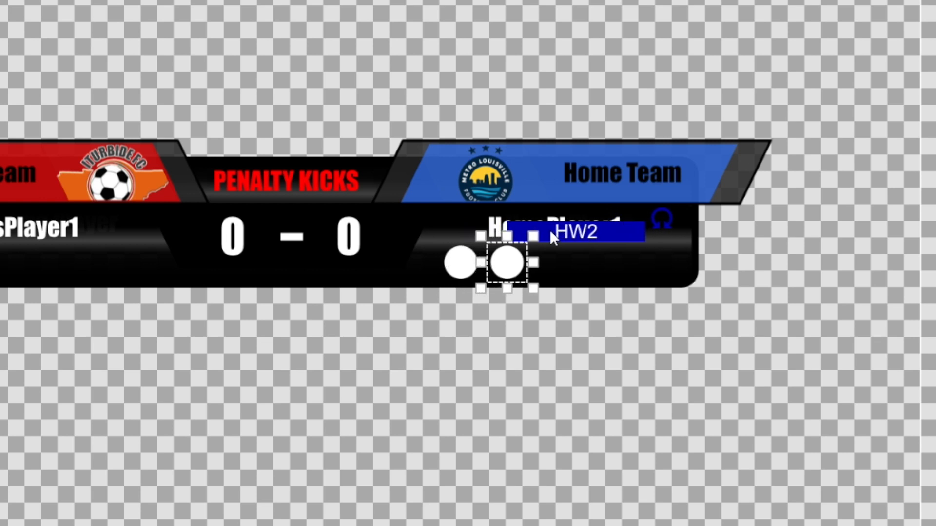
key("Right")
key("Right")
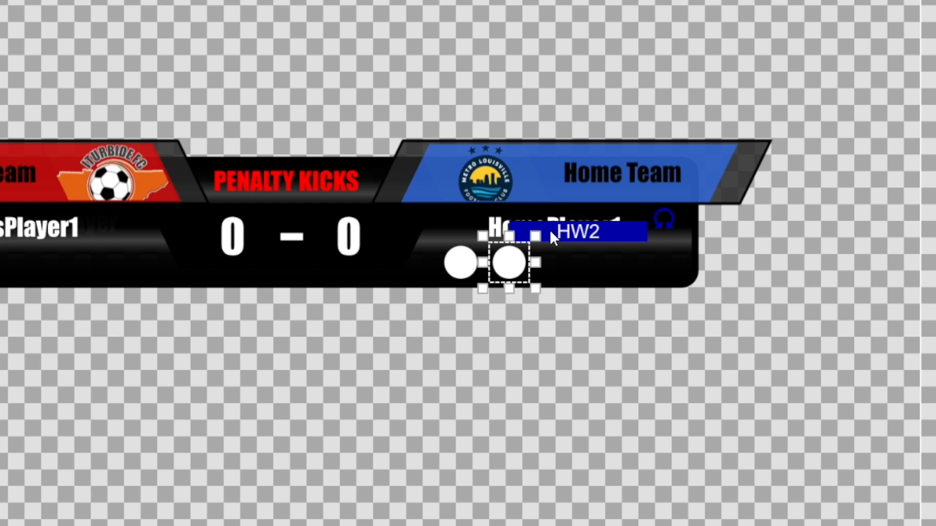
Step: Duplicate the second white circle and shift the copy straight across to form an evenly spaced third circle
right_click(590, 230)
left_click(643, 284)
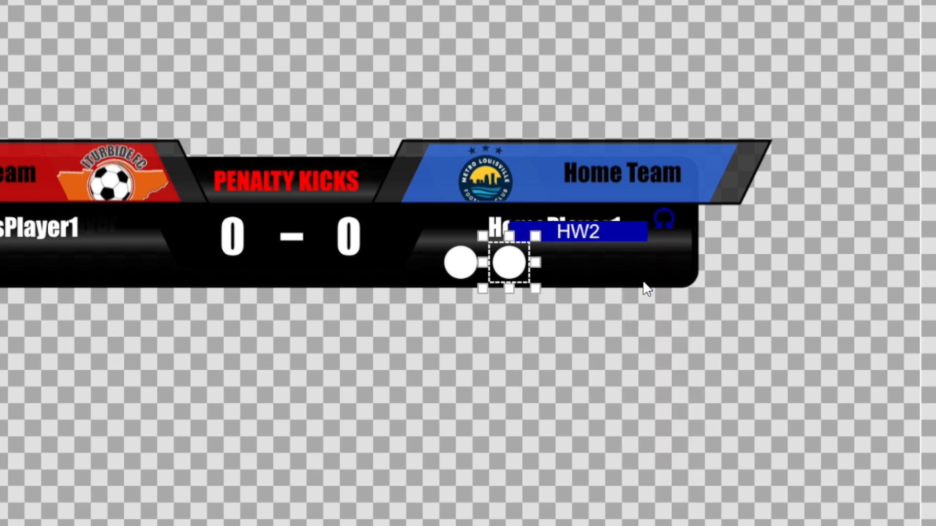
right_click(604, 238)
left_click(676, 314)
key("Right")
key("Right")
key("Right")
key("Right")
key("Right")
key("Right")
key("Right")
key("Right")
key("Right")
key("Right")
key("Right")
key("Right")
key("Right")
key("Right")
key("Right")
key("Right")
key("Right")
key("Right")
key("Right")
key("Right")
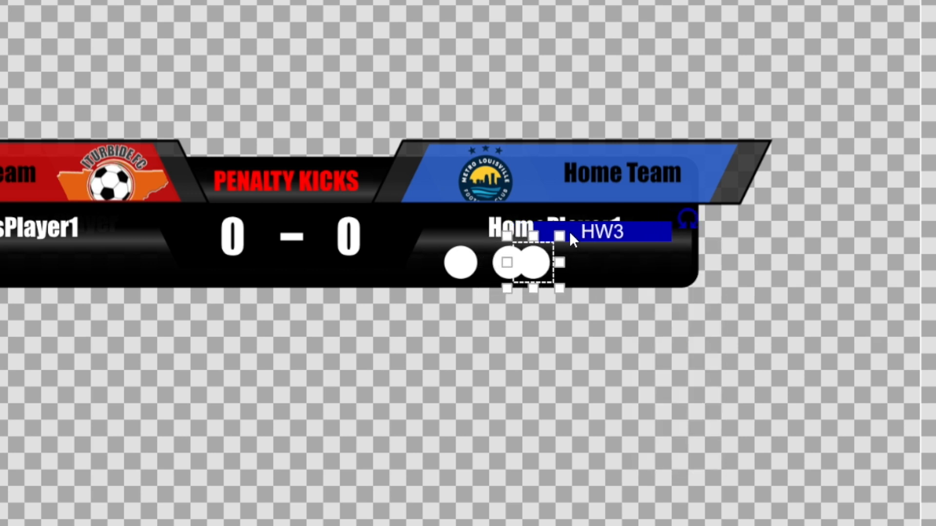
key("Right")
key("Right")
key("Right")
key("Right")
key("Right")
key("Right")
key("Right")
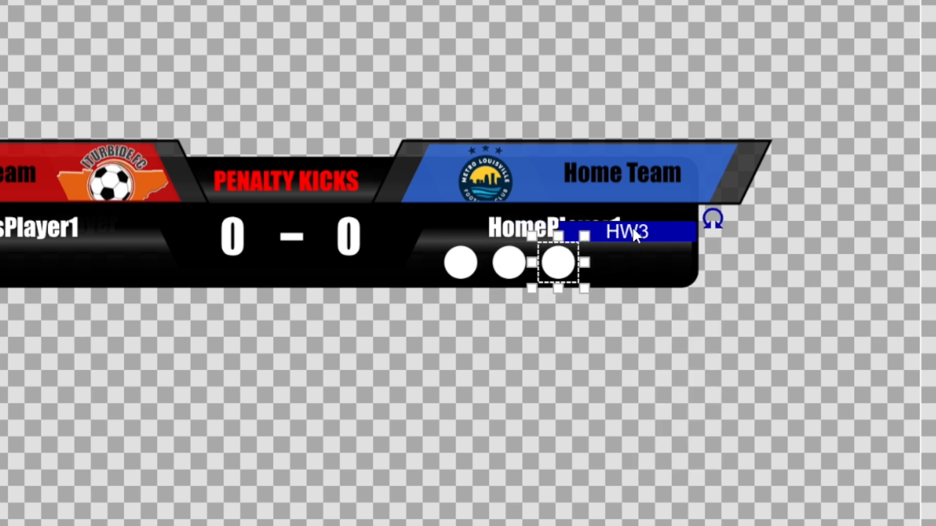
Step: Copy and paste the third white circle, moving the copy straight across as an evenly spaced fourth circle
right_click(633, 227)
left_click(696, 280)
right_click(660, 231)
left_click(713, 303)
key("Right")
key("Right")
key("Right")
key("Right")
key("Right")
key("Right")
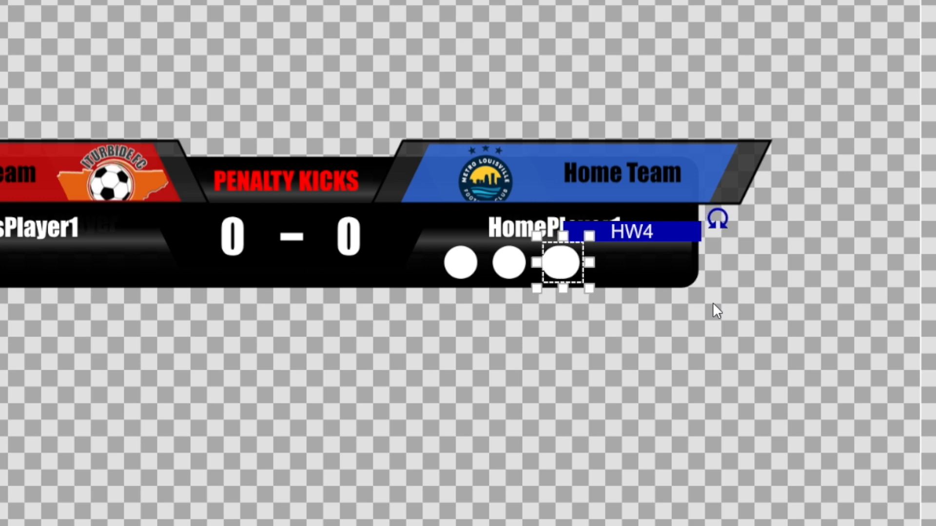
key("Right")
key("Right")
key("Right")
key("Right")
key("Right")
key("Right")
key("Right")
key("Right")
key("Right")
key("Right")
key("Right")
key("Right")
key("Right")
key("Right")
key("Right")
key("Right")
key("Right")
key("Right")
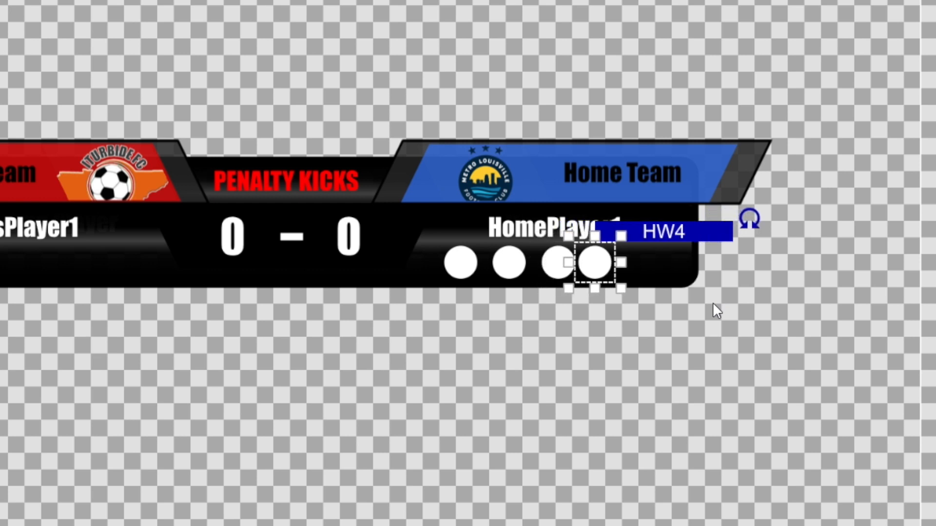
key("Right")
key("Right")
key("Right")
key("Right")
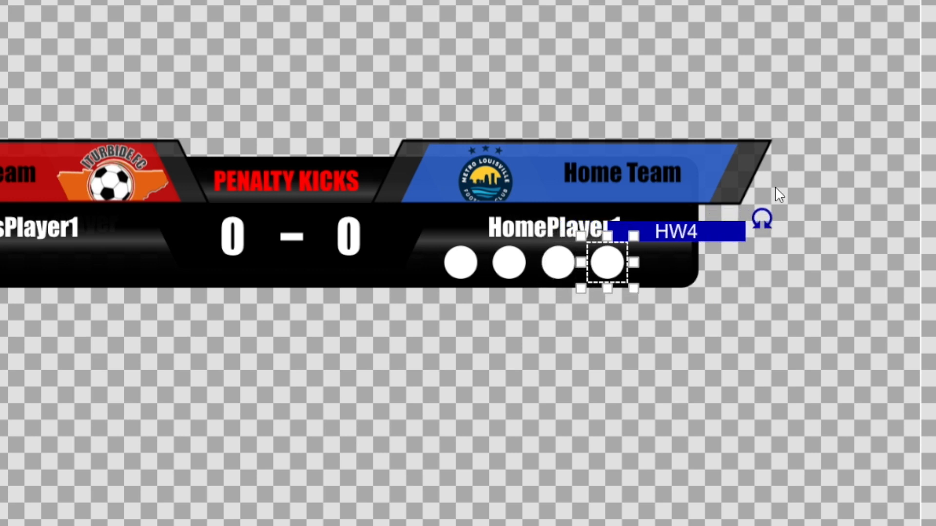
Step: Duplicate the fourth white circle and nudge the copy across to complete the row of five, then deselect it
right_click(683, 231)
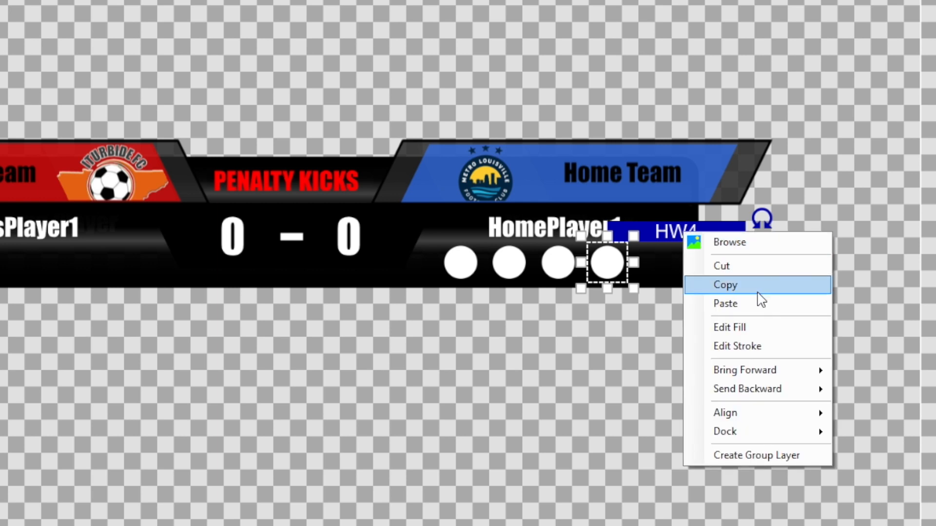
left_click(759, 298)
right_click(696, 230)
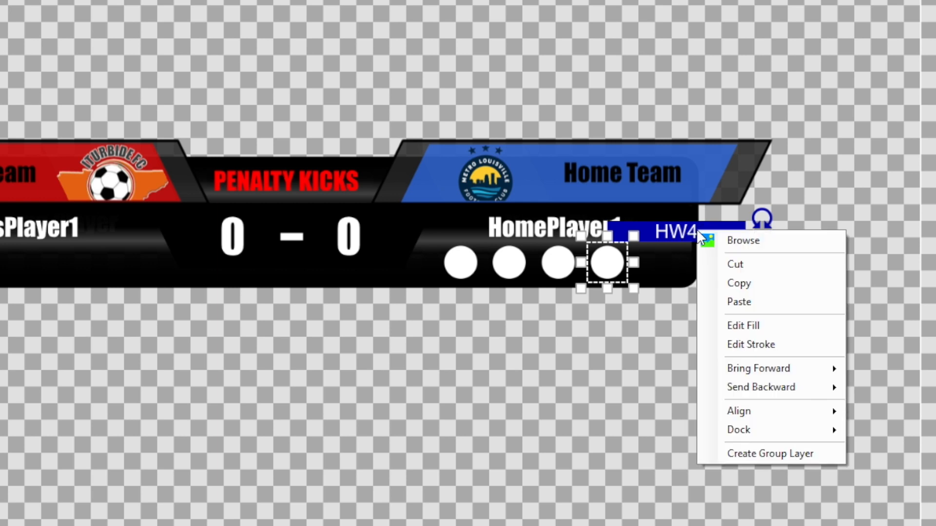
left_click(757, 302)
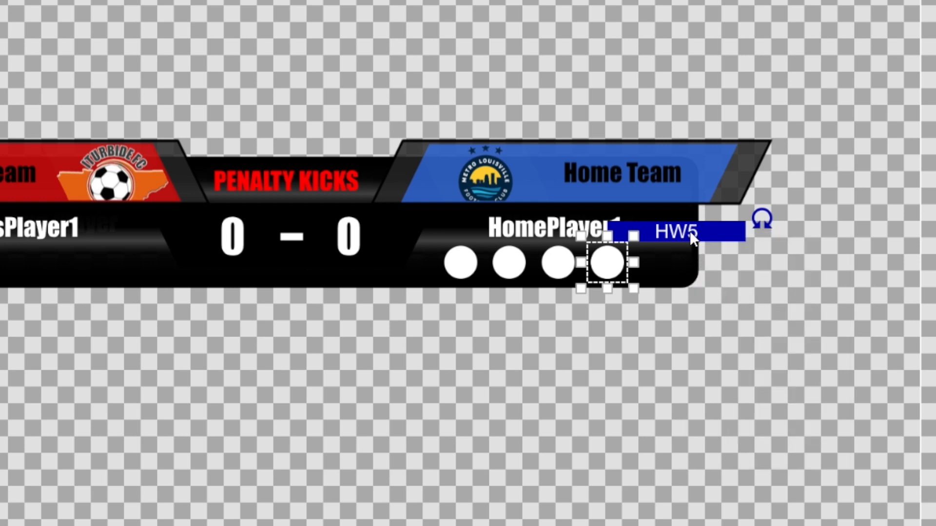
key("Right")
key("Right")
key("Right")
key("Right")
key("Right")
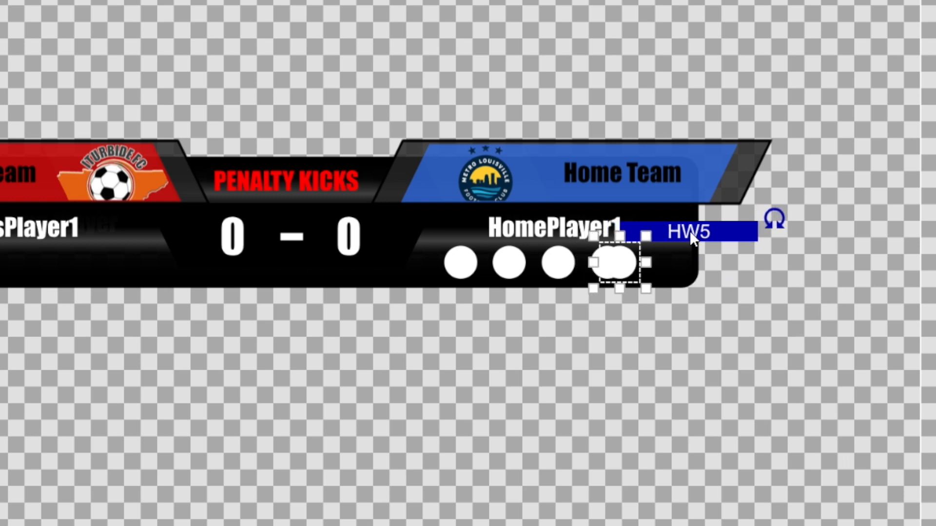
key("Right")
key("Right")
key("Right")
key("Right")
key("Right")
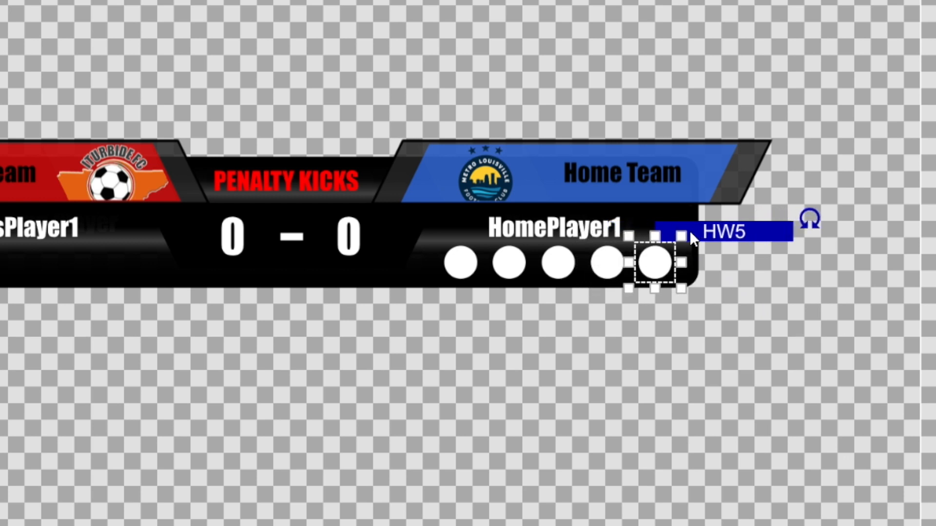
left_click(668, 390)
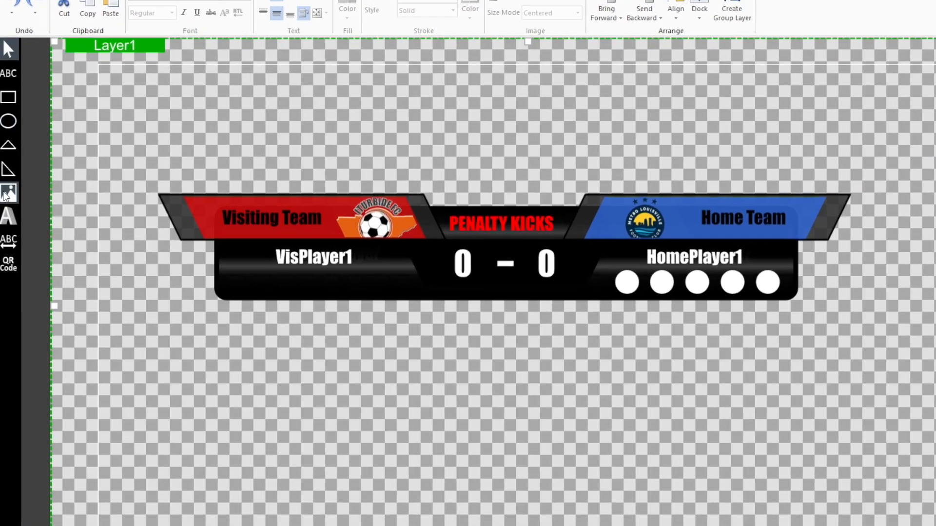
Step: Insert the image file Green Circle Png_clipped_rev_1 into the title
left_click(6, 194)
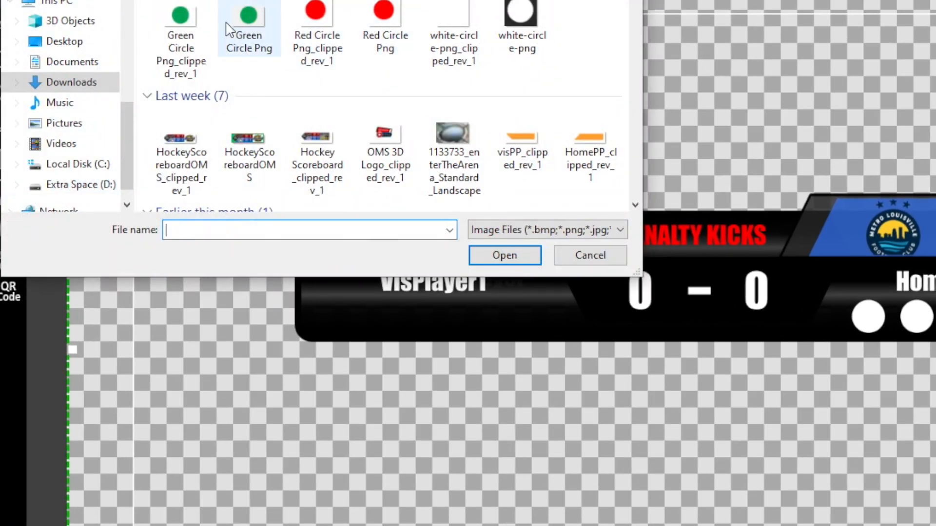
left_click(180, 18)
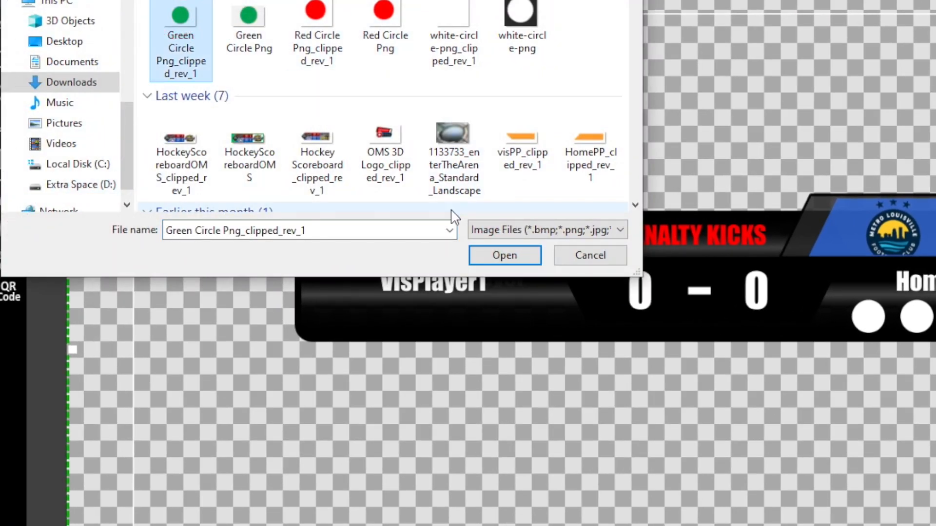
left_click(510, 258)
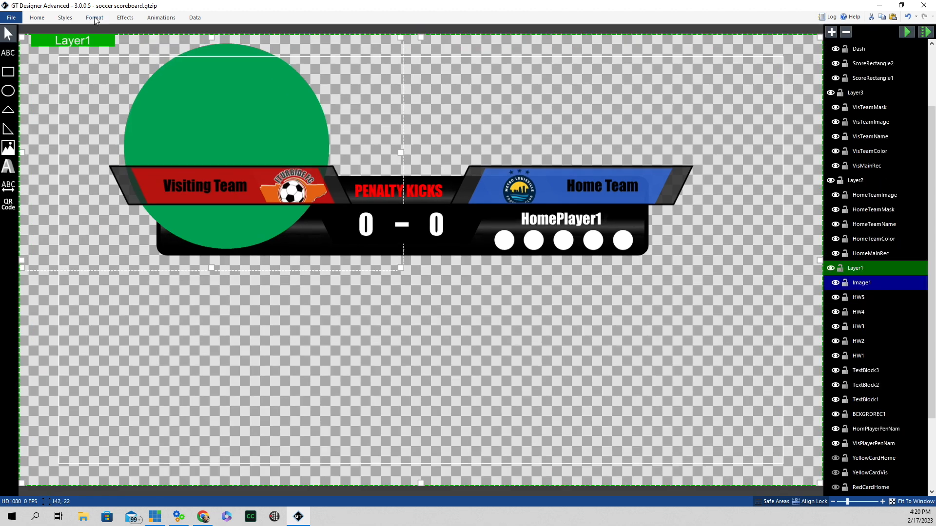
Step: Resize the inserted green circle image to 75 by 75 and place it over the first white circle below HomePlayer1
left_click(95, 17)
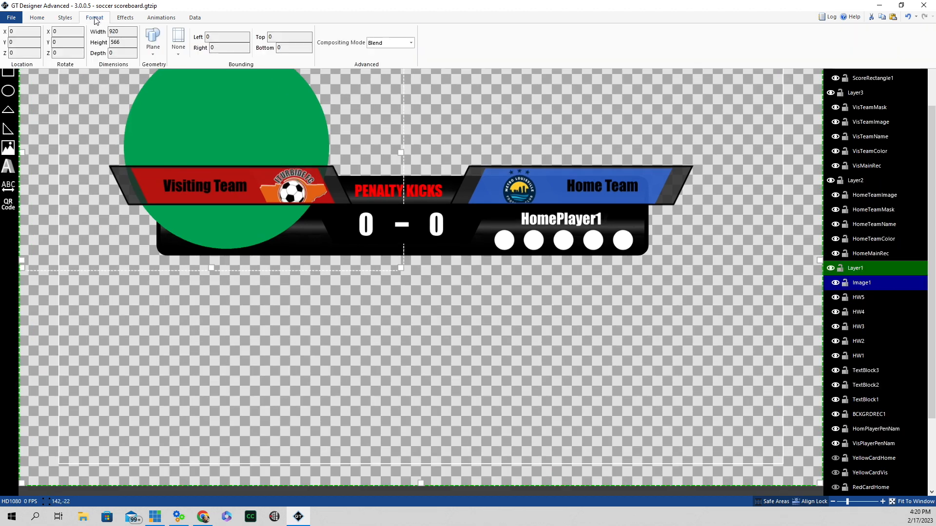
left_click(125, 31)
type("75")
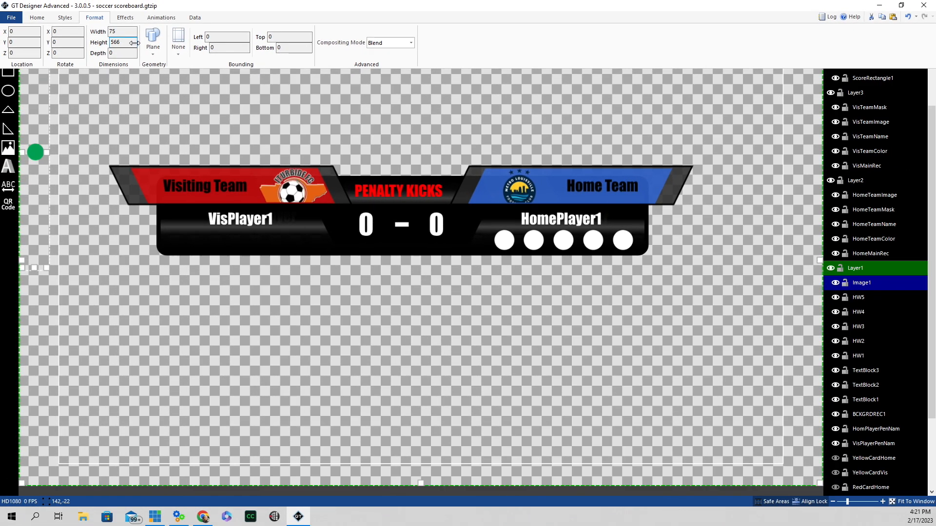
double_click(124, 42)
type("70")
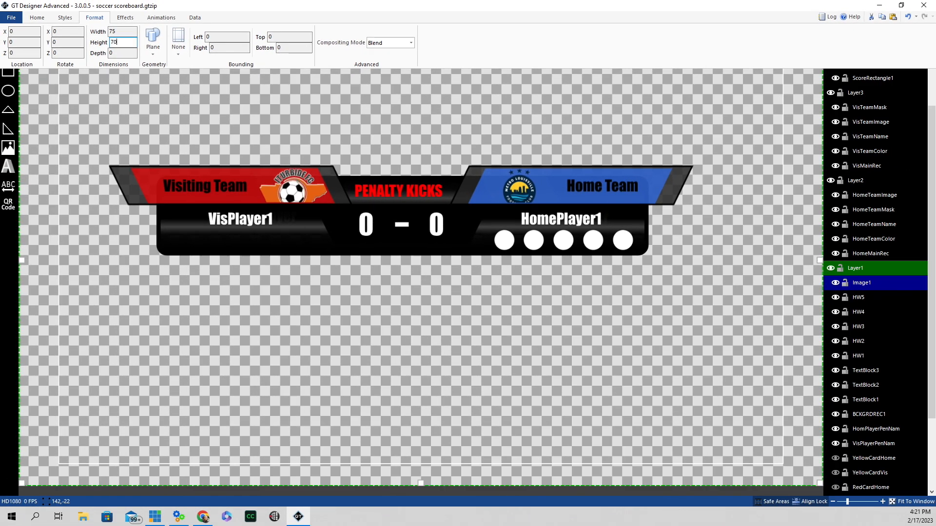
key("Return")
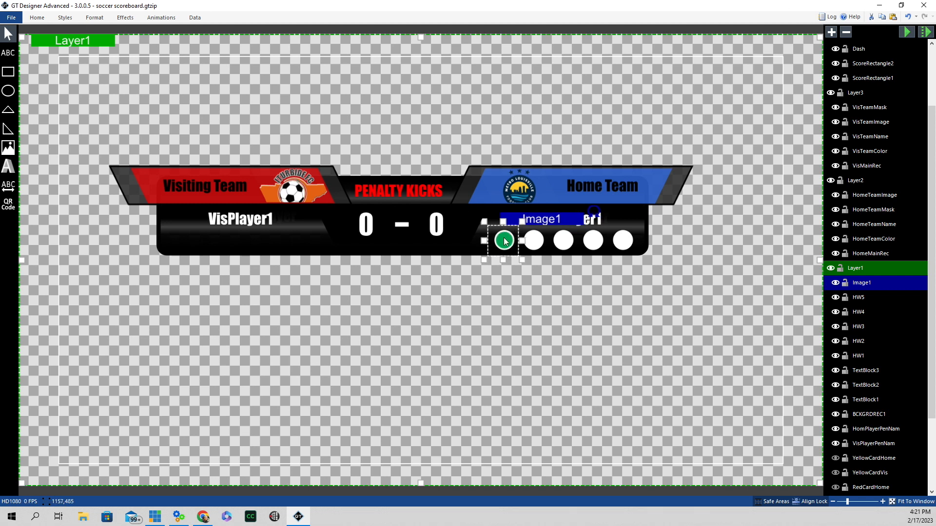
Step: Set the green circle image's width and height to 85
left_click(95, 18)
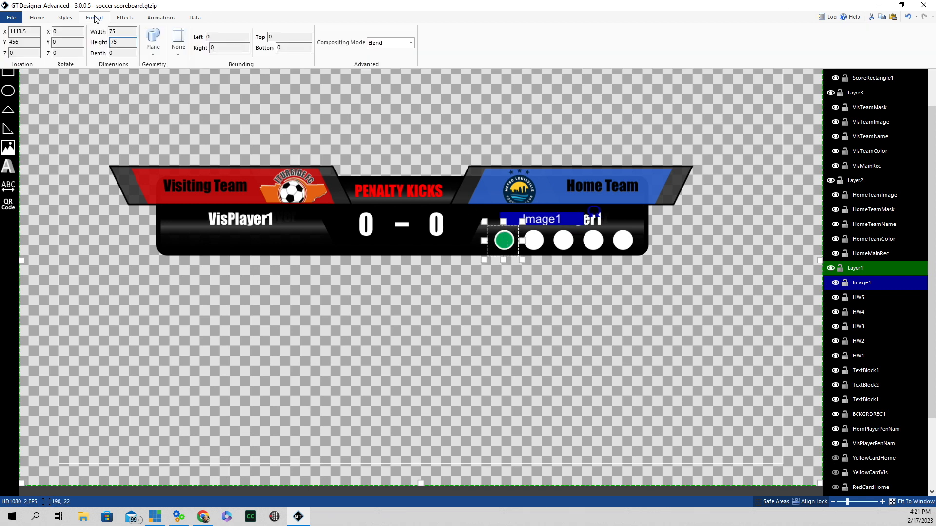
double_click(117, 30)
type("85")
key("Tab")
type("85")
left_click(543, 219)
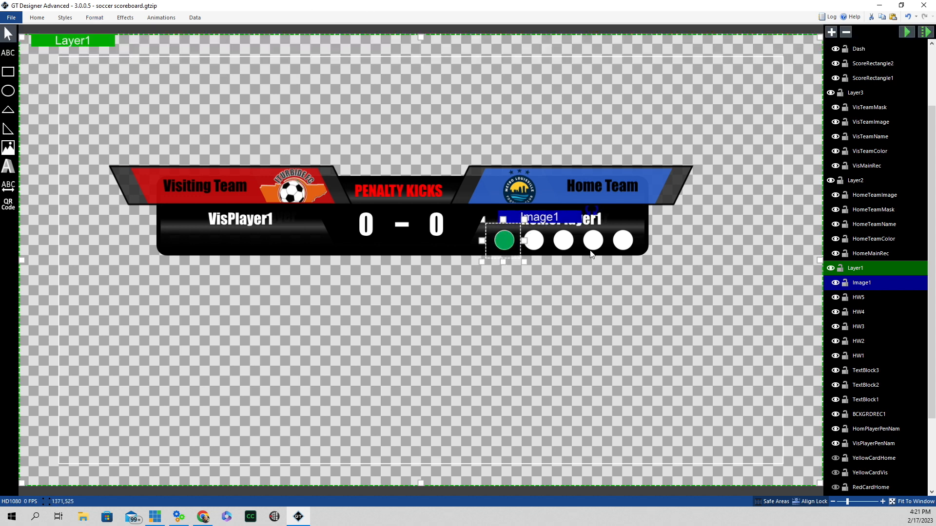
Step: Enlarge the green circle slightly more and nudge it left and up until it covers the first white circle
left_click(94, 18)
left_click(125, 32)
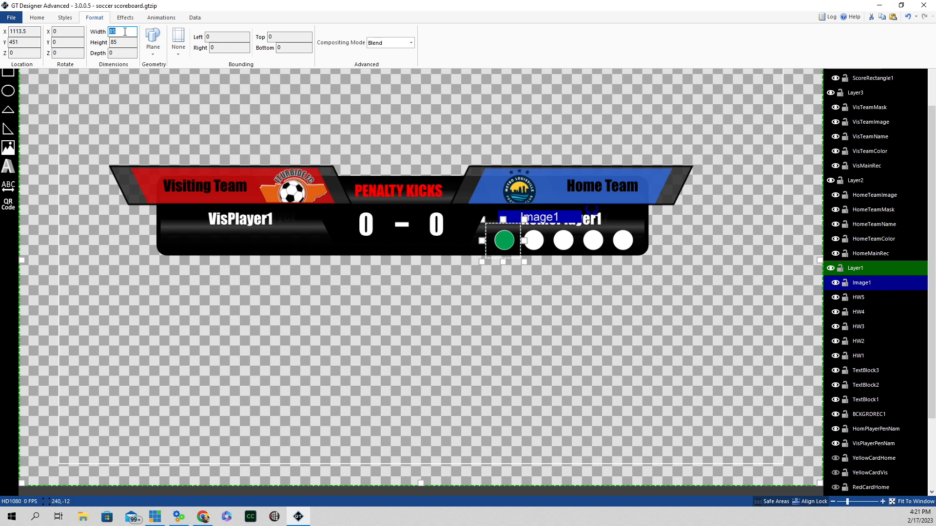
left_click(503, 239)
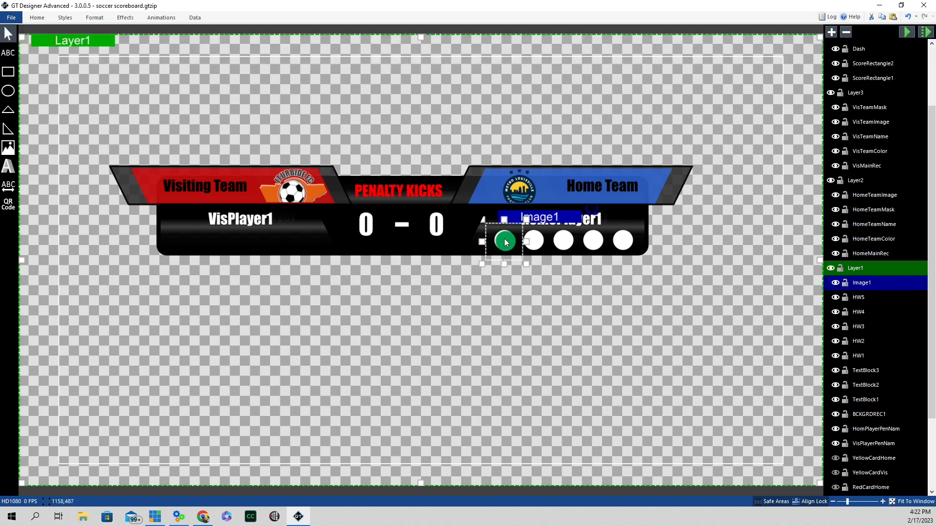
key("Left")
key("Left")
key("Up")
key("Up")
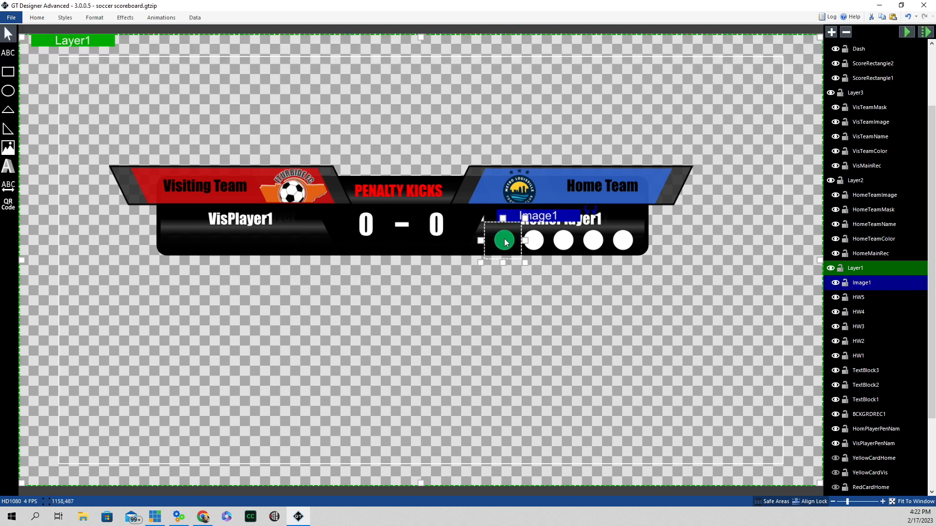
key("Left")
key("Up")
key("Left")
left_click(504, 158)
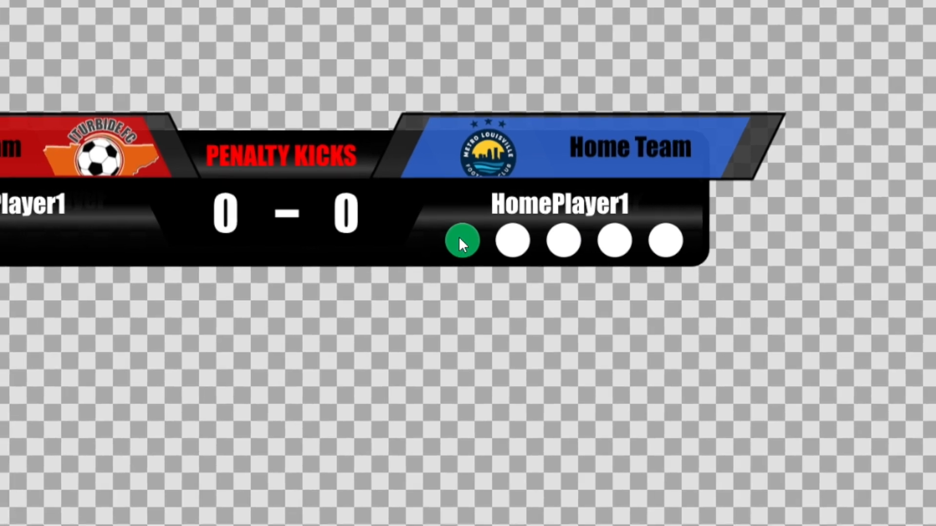
Step: Rename the green circle image layer from Image1 to HG1
left_click(460, 240)
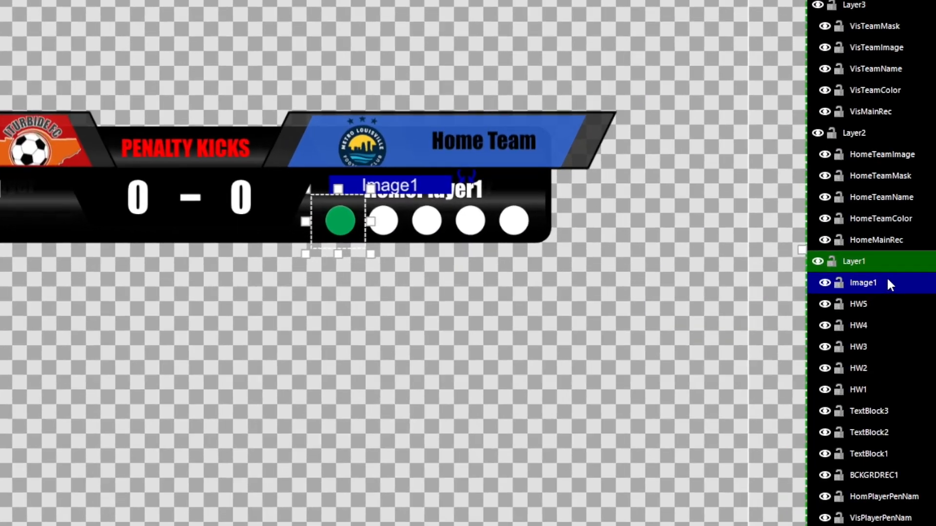
double_click(879, 284)
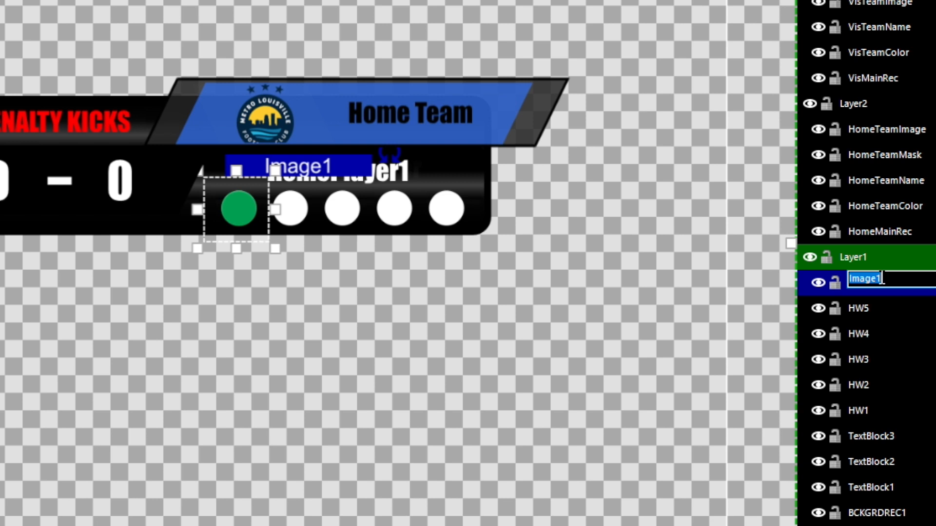
type("HG")
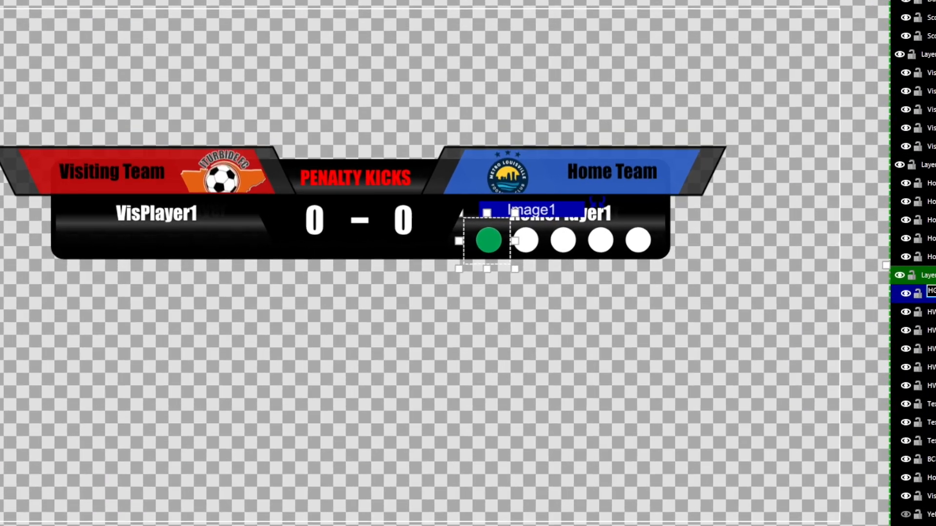
left_click(713, 345)
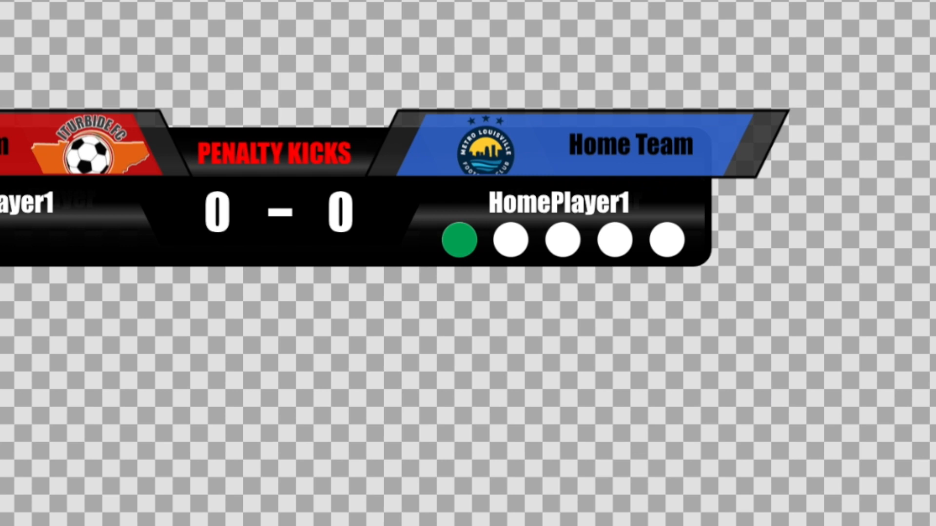
Step: Copy and paste the HG1 green circle, shifting the copy straight across to cover the second white circle
left_click(465, 241)
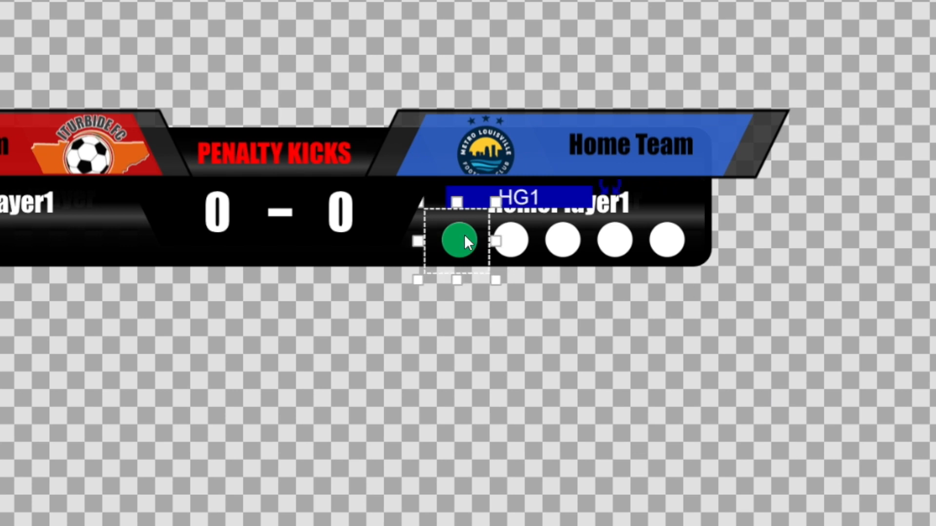
right_click(518, 198)
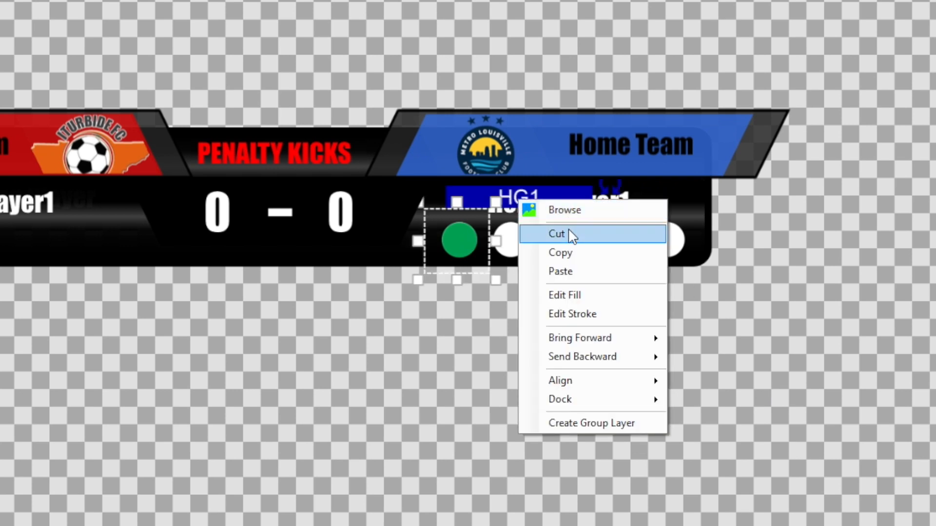
left_click(568, 253)
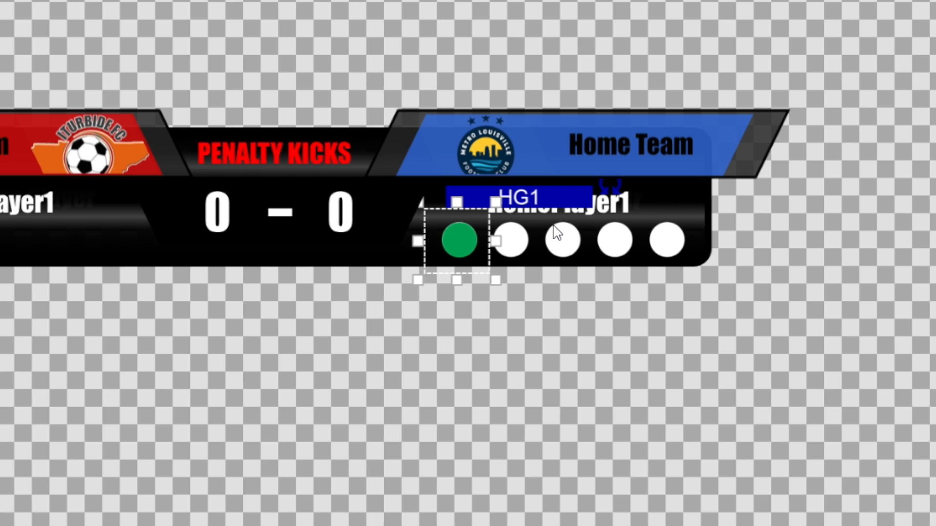
right_click(543, 198)
left_click(591, 271)
key("Right")
key("Right")
key("Right")
key("Right")
key("Right")
key("Right")
key("Right")
key("Right")
key("Right")
key("Right")
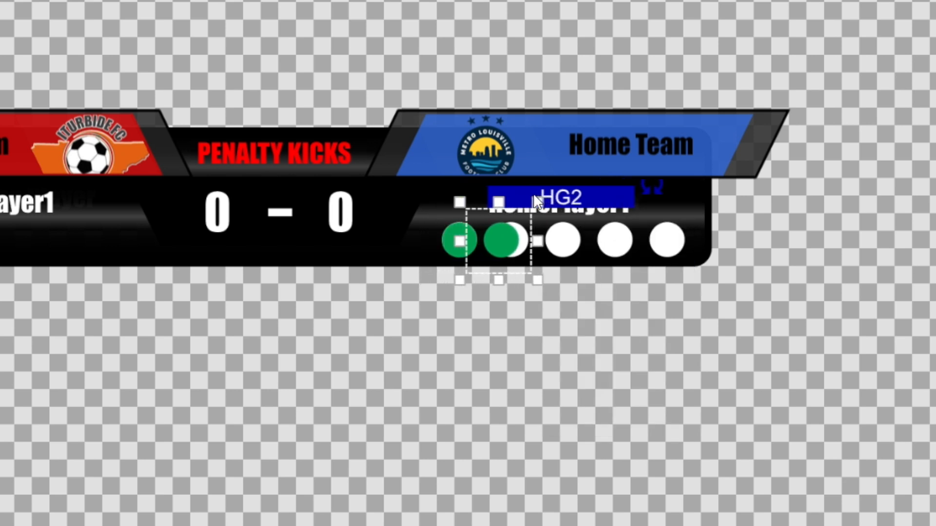
key("Right")
key("Right")
key("Right")
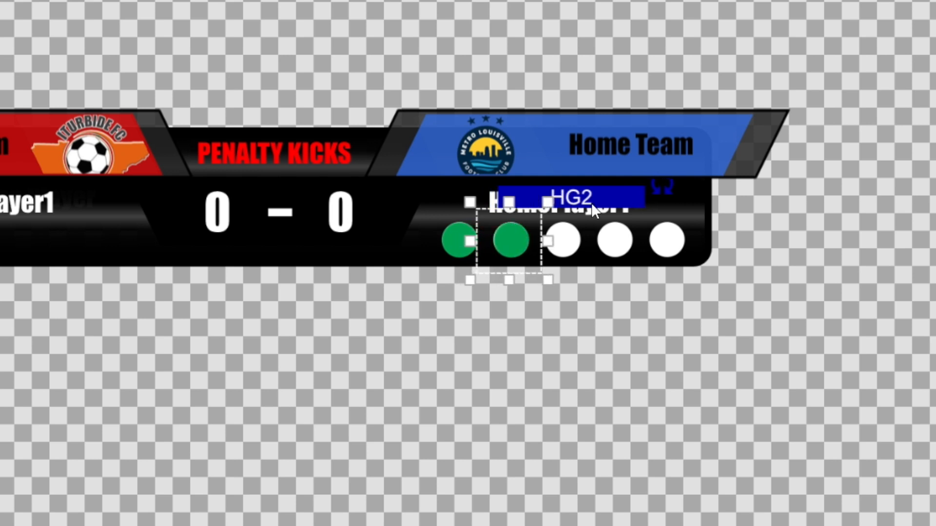
Step: Duplicate the second green circle and move the copy straight across onto the third white circle
right_click(568, 197)
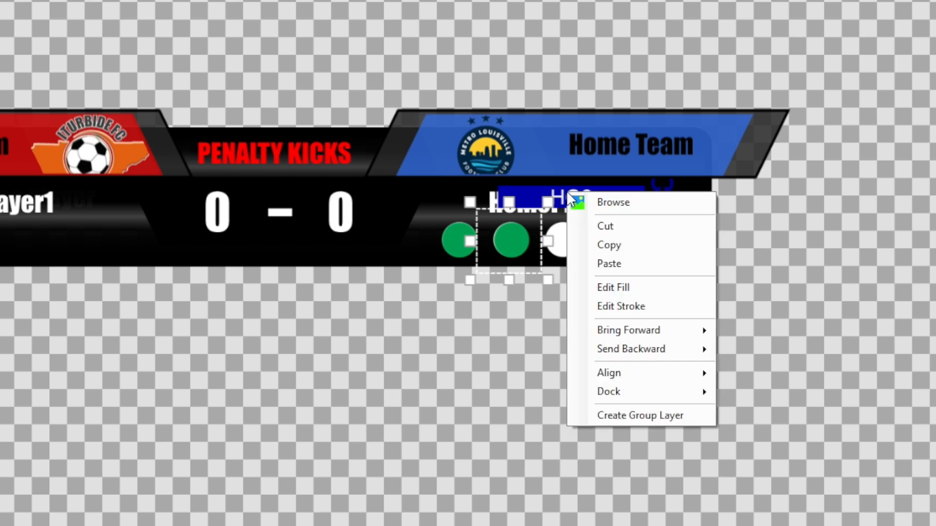
left_click(628, 246)
right_click(602, 200)
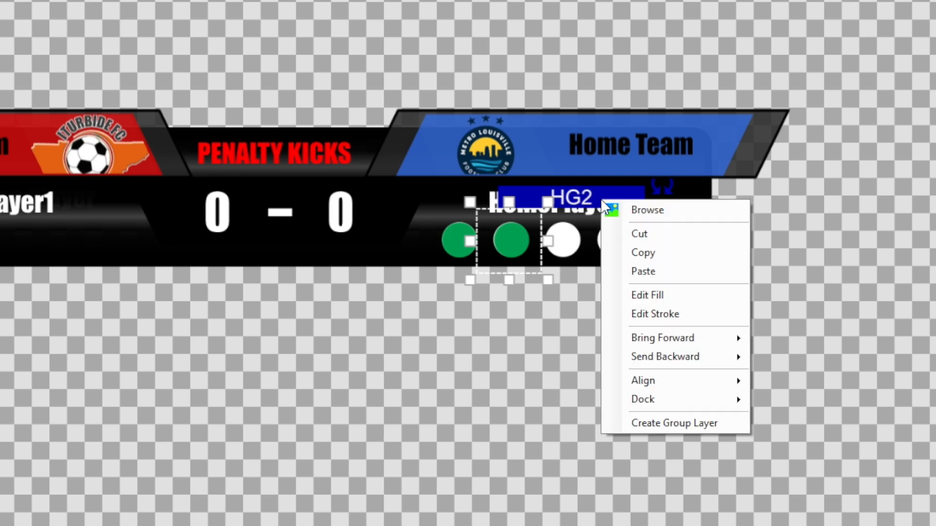
left_click(636, 268)
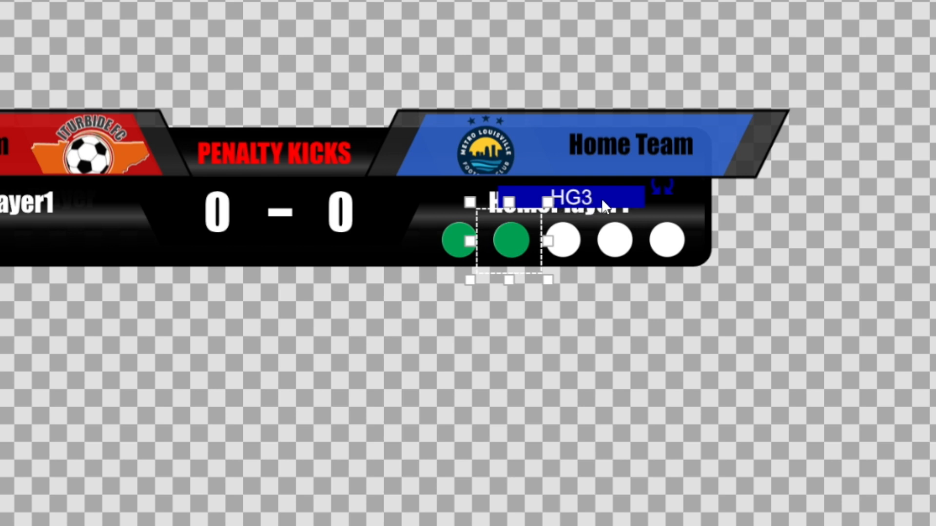
key("Right")
key("Right")
key("Right")
key("Right")
key("Right")
key("Right")
key("Right")
key("Right")
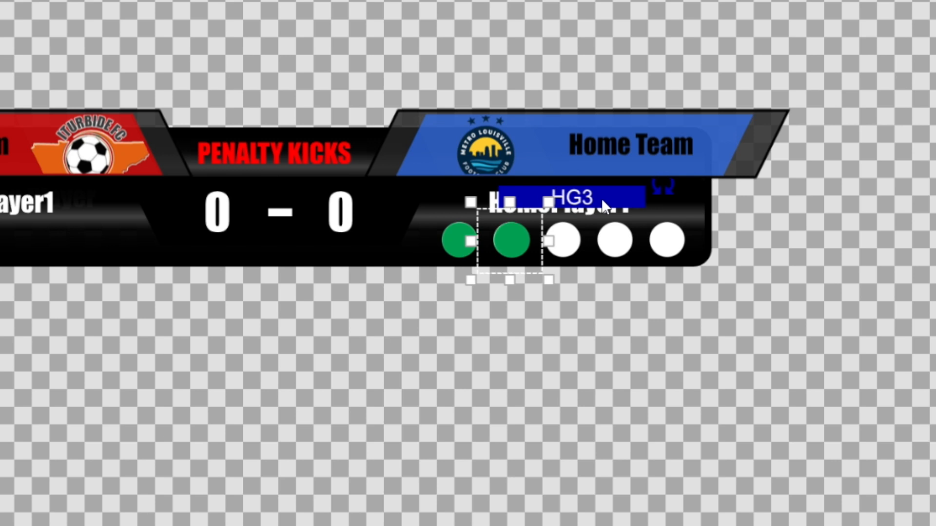
key("Right")
key("Right")
key("Right")
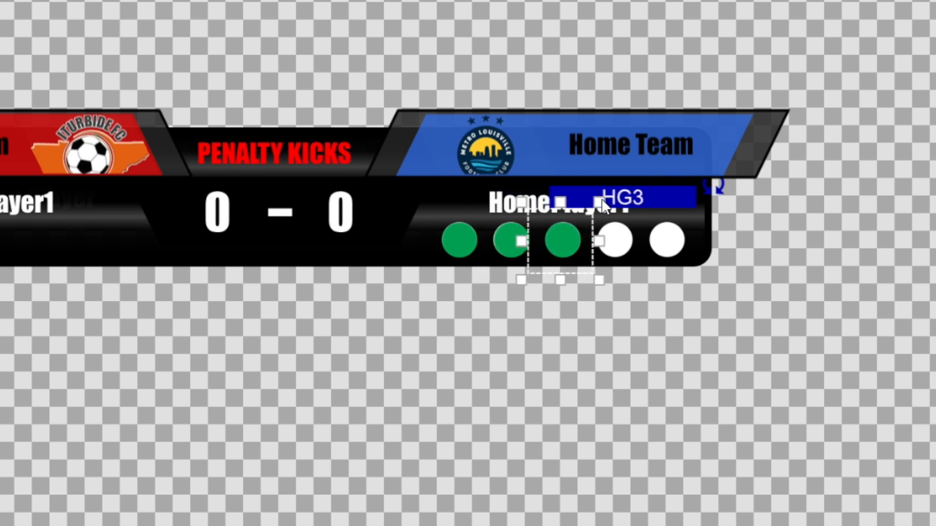
Step: Duplicate the third green circle and nudge the copy straight across until it covers the fourth white circle
right_click(630, 198)
left_click(675, 253)
right_click(645, 198)
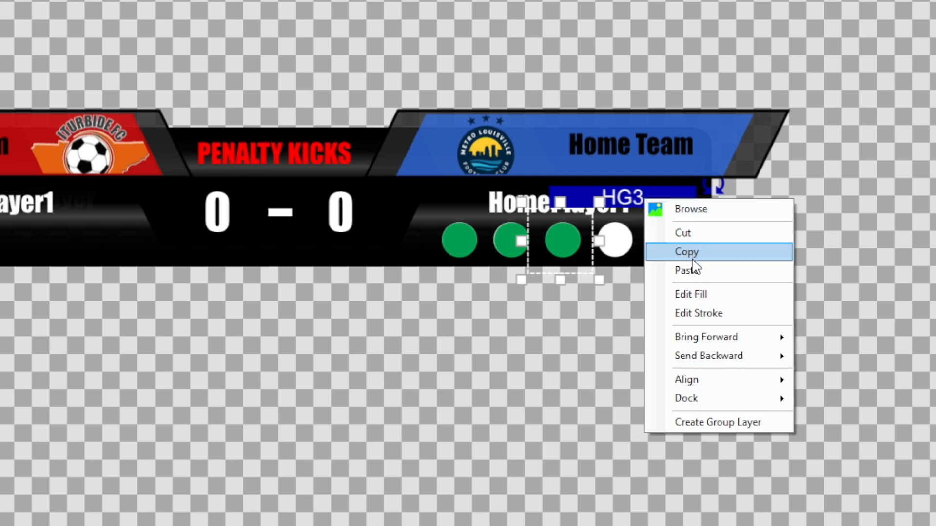
left_click(692, 269)
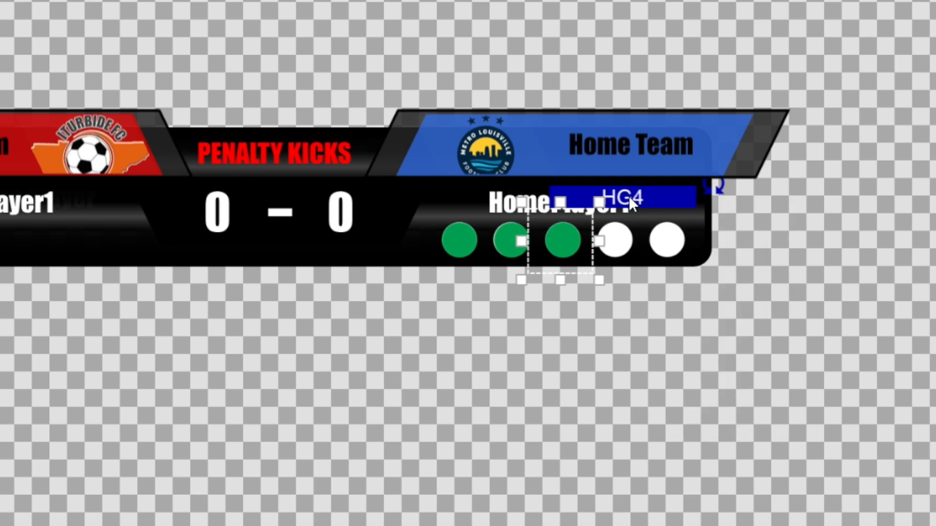
key("Right")
key("Right")
key("Right")
key("Right")
key("Right")
key("Right")
key("Right")
key("Right")
key("Right")
key("Right")
key("Right")
key("Right")
key("Right")
key("Right")
key("Right")
key("Right")
key("Right")
key("Right")
key("Right")
key("Right")
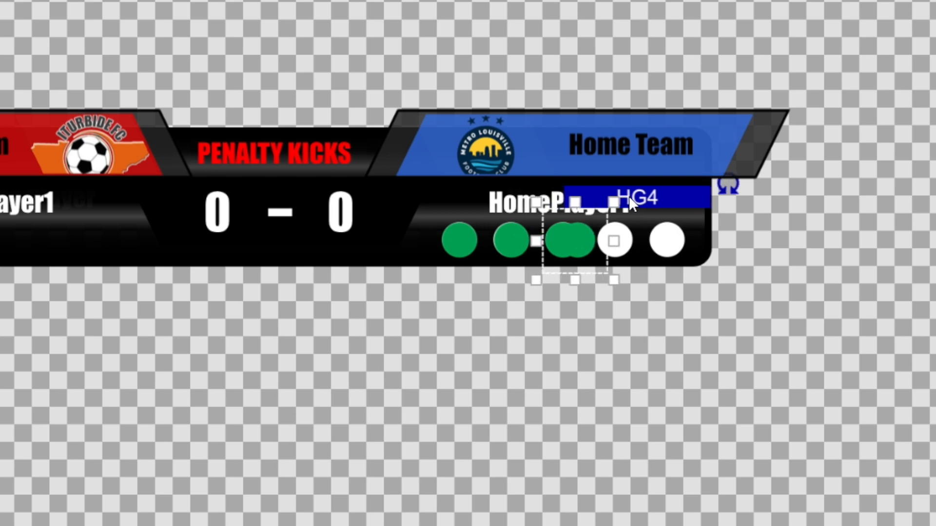
key("Right")
key("Right")
key("Right")
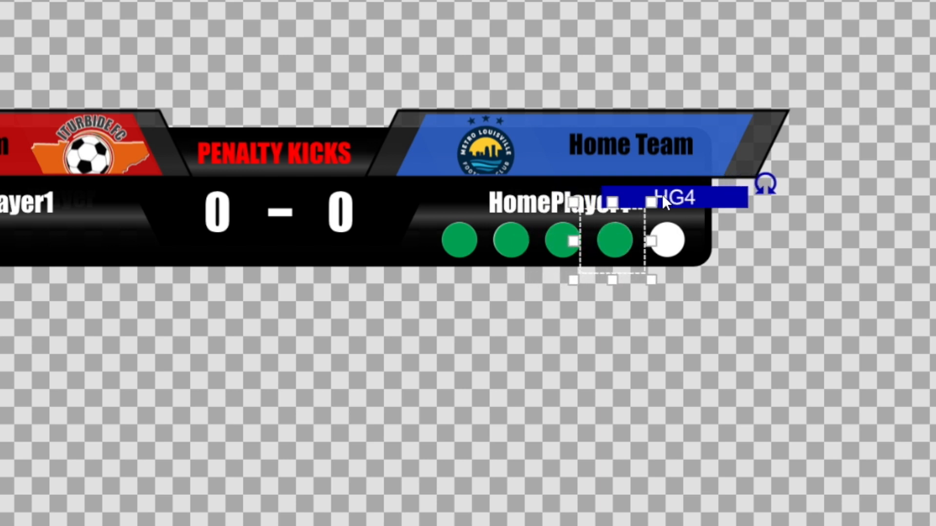
Step: Duplicate the fourth green circle, nudge the copy across onto the fifth white circle, and deselect it
right_click(663, 195)
left_click(727, 250)
right_click(693, 192)
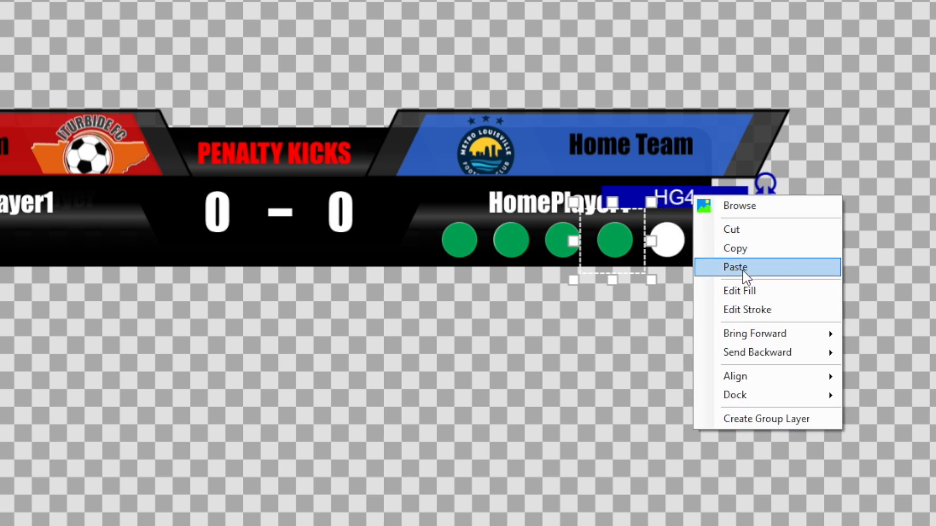
left_click(722, 268)
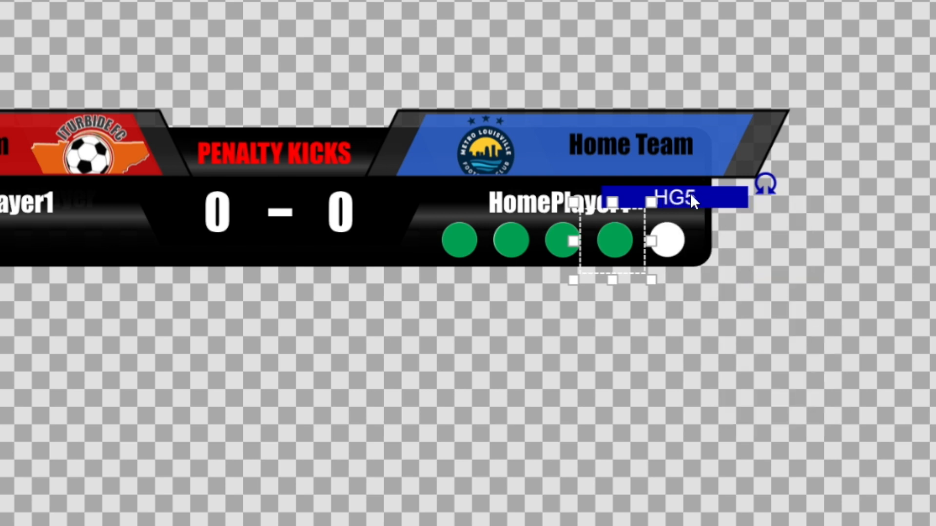
key("Right")
key("Right")
key("Right")
key("Right")
key("Right")
key("Right")
key("Right")
key("Right")
key("Right")
key("Right")
key("Right")
key("Right")
key("Right")
key("Right")
key("Right")
key("Right")
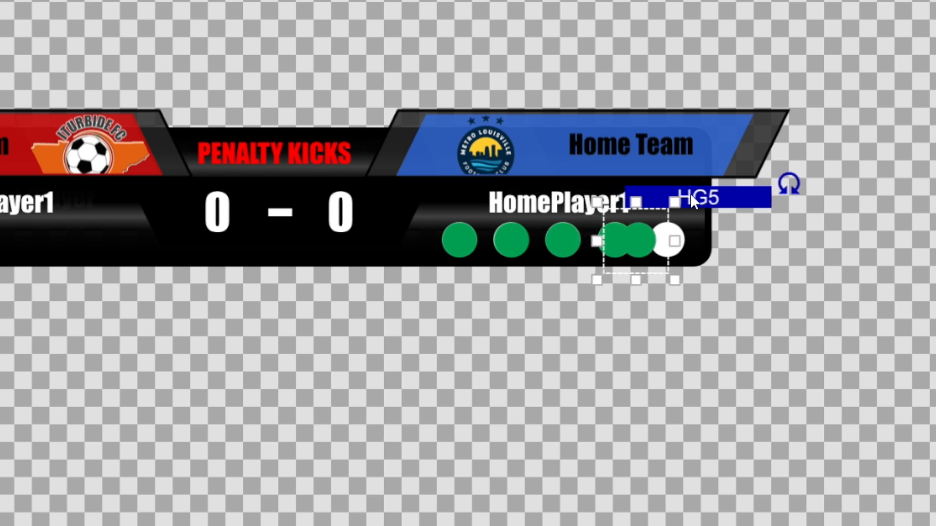
key("Right")
key("Right")
key("Right")
key("Right")
key("Right")
key("Right")
key("Right")
key("Right")
key("Right")
key("Right")
key("Right")
key("Right")
key("Right")
key("Right")
key("Right")
key("Right")
key("Right")
key("Right")
key("Right")
key("Right")
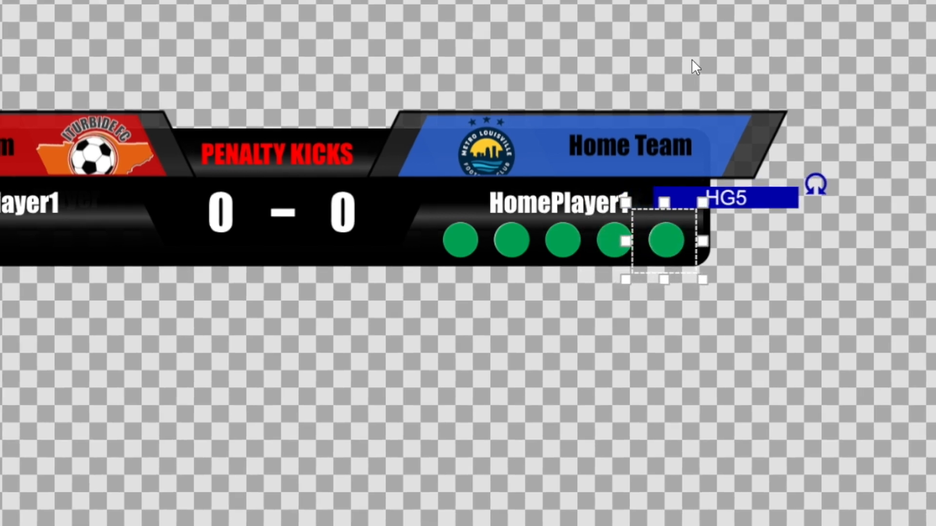
left_click(692, 59)
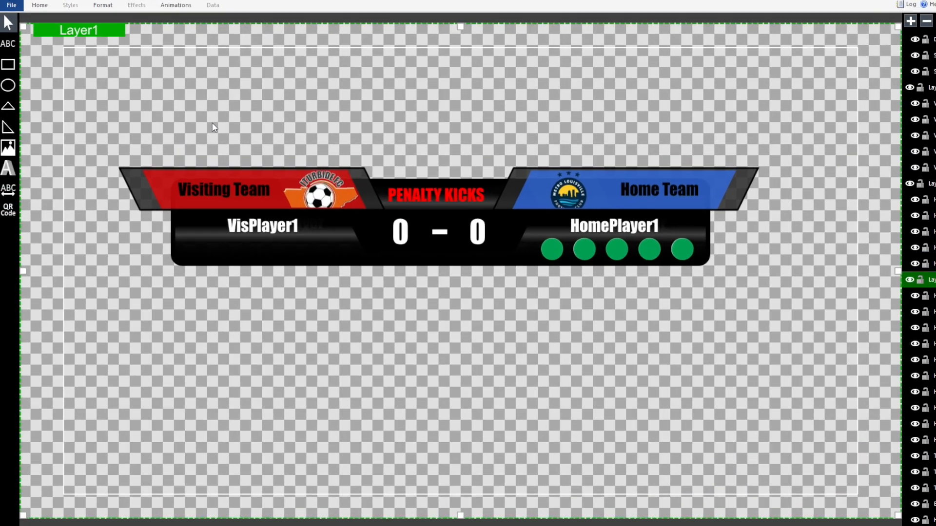
Step: Insert the image Red Circle Png_clipped_rev_1 from Downloads into Layer1 and set its width and height to 90
left_click(8, 147)
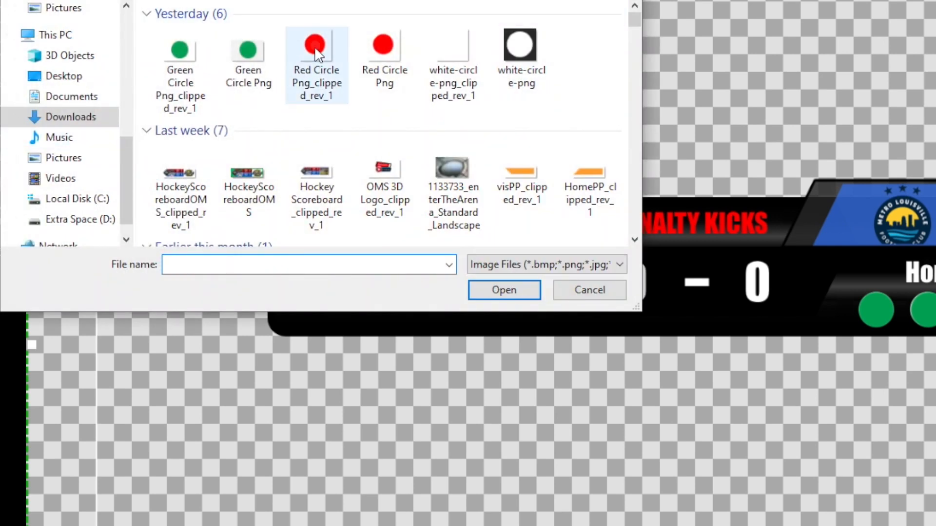
left_click(316, 53)
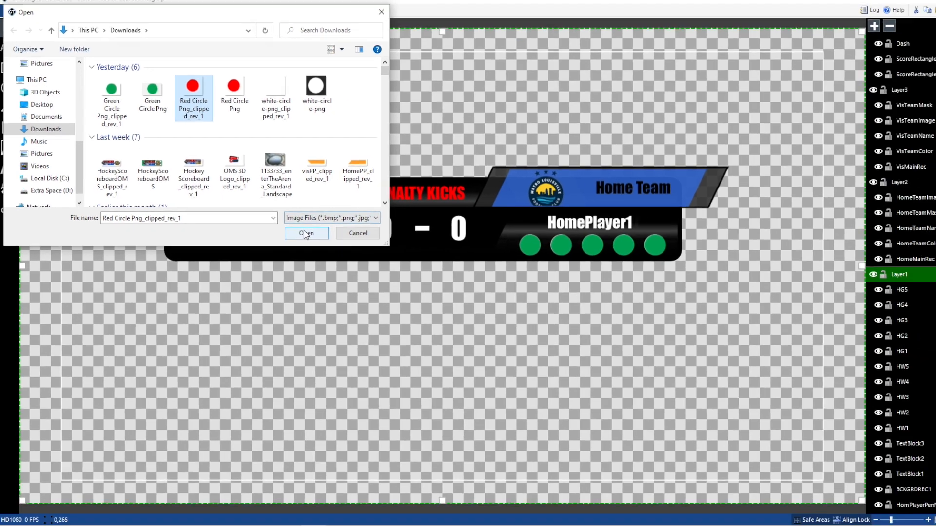
left_click(502, 290)
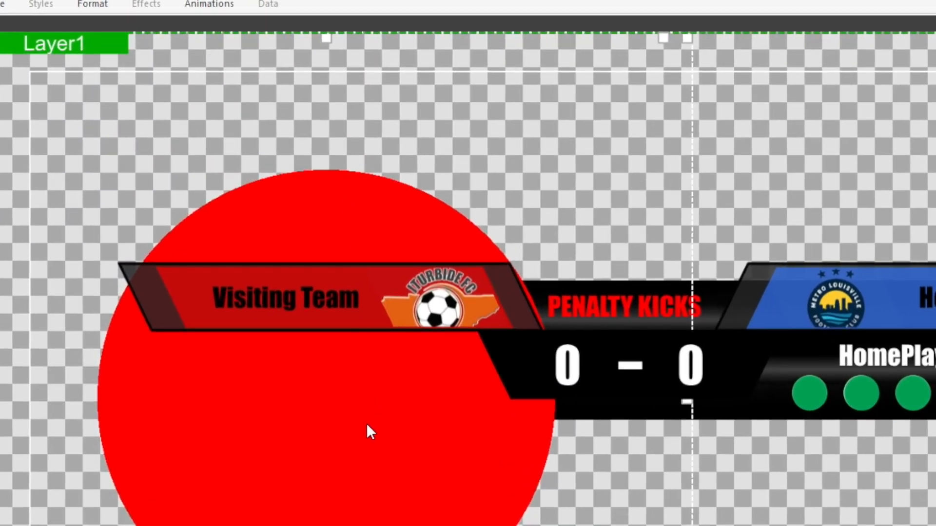
left_click(92, 5)
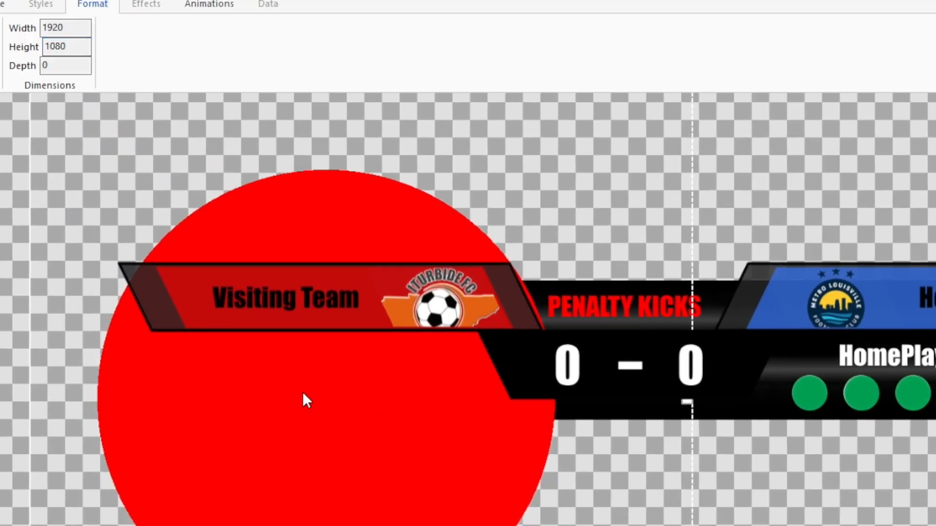
left_click(306, 401)
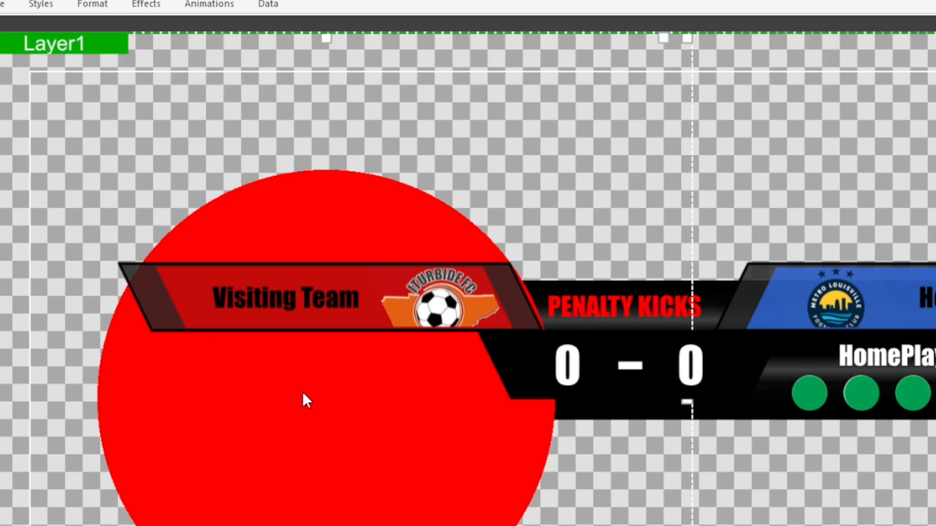
left_click(82, 7)
double_click(139, 27)
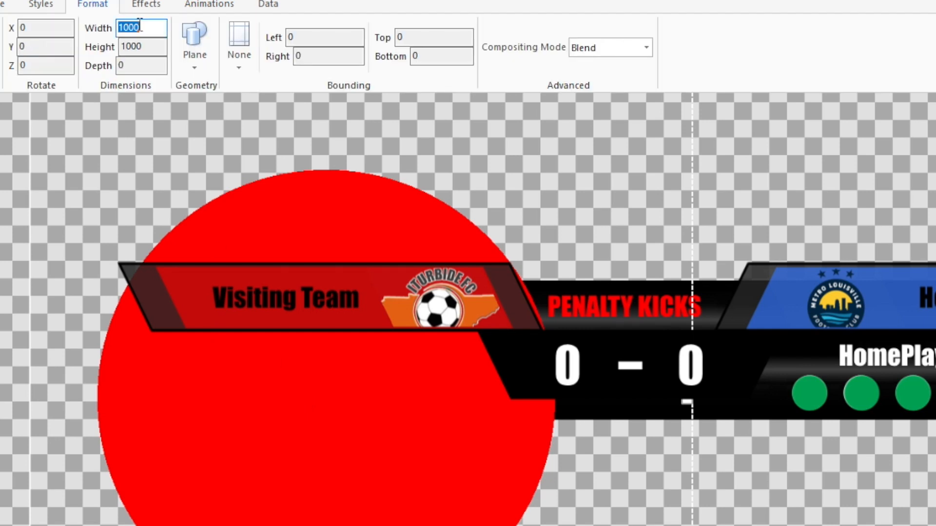
type("90")
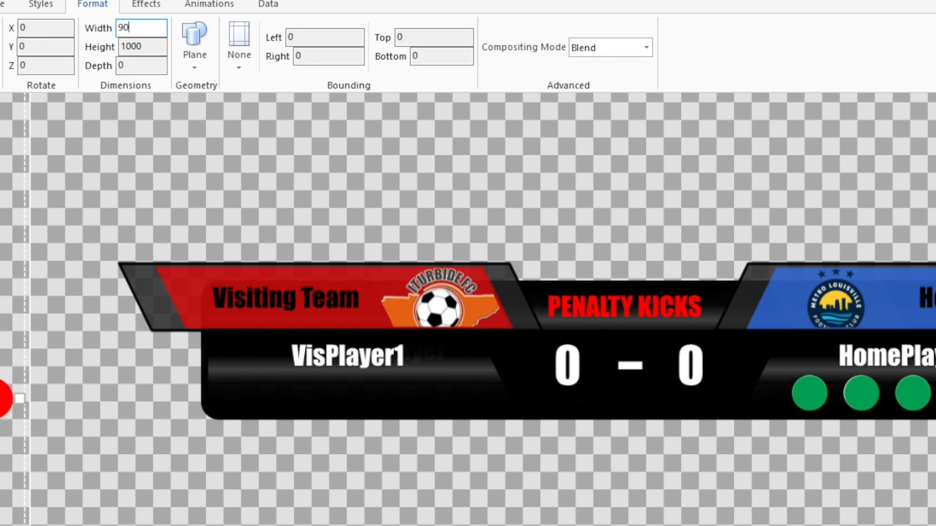
double_click(139, 46)
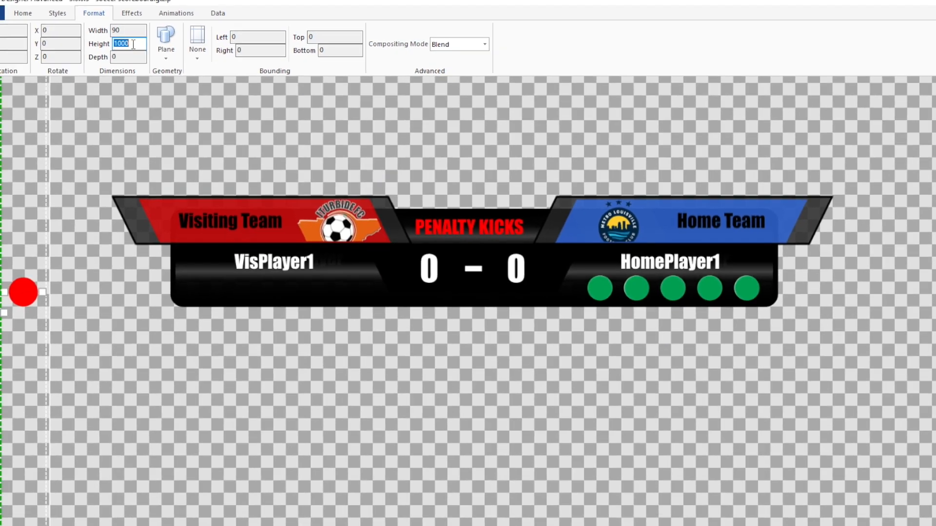
type("90")
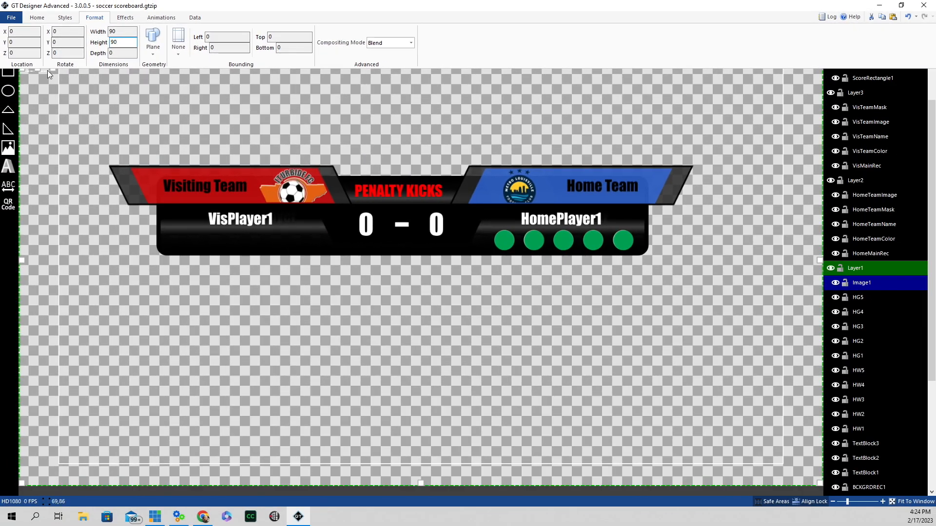
Step: Move the red circle over the first green circle under HomePlayer1 and set its width and height to 85
left_click(43, 69)
left_click_drag(45, 103, 482, 226)
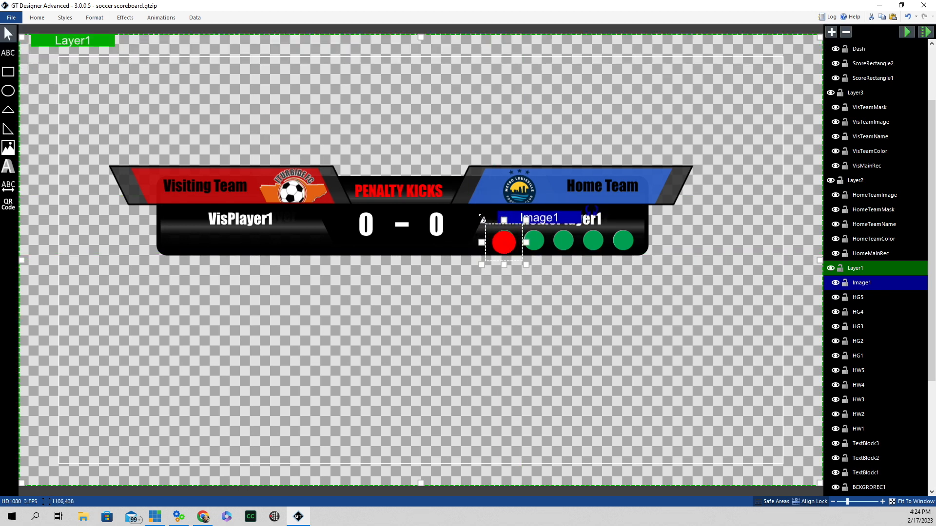
left_click(95, 18)
left_click(114, 31)
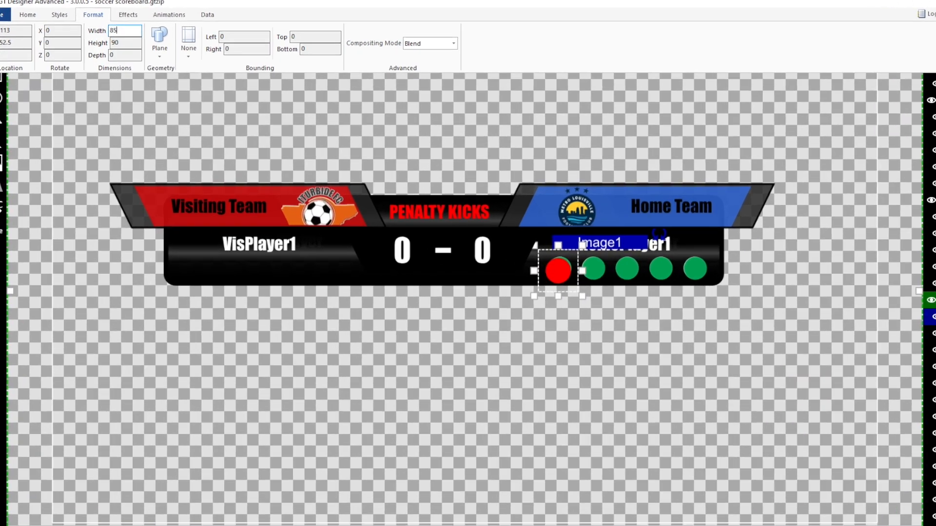
type("85")
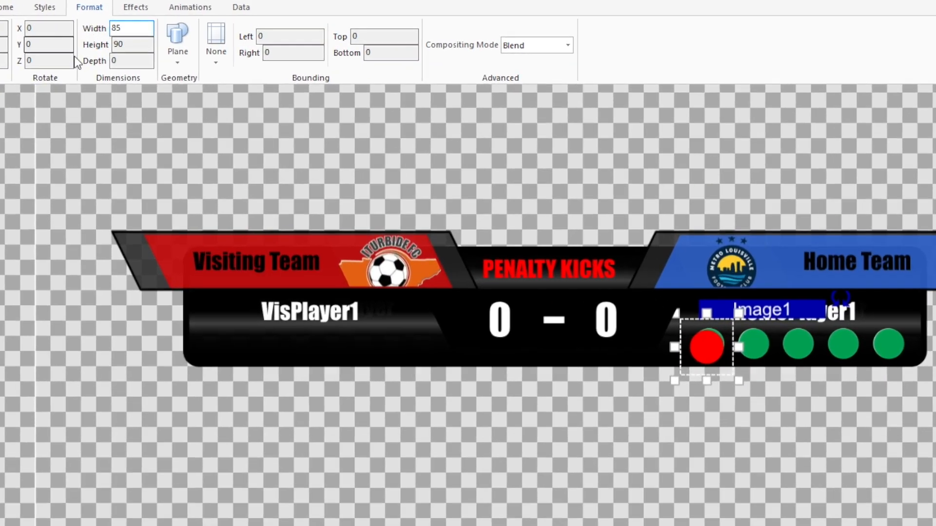
left_click(119, 44)
type("85")
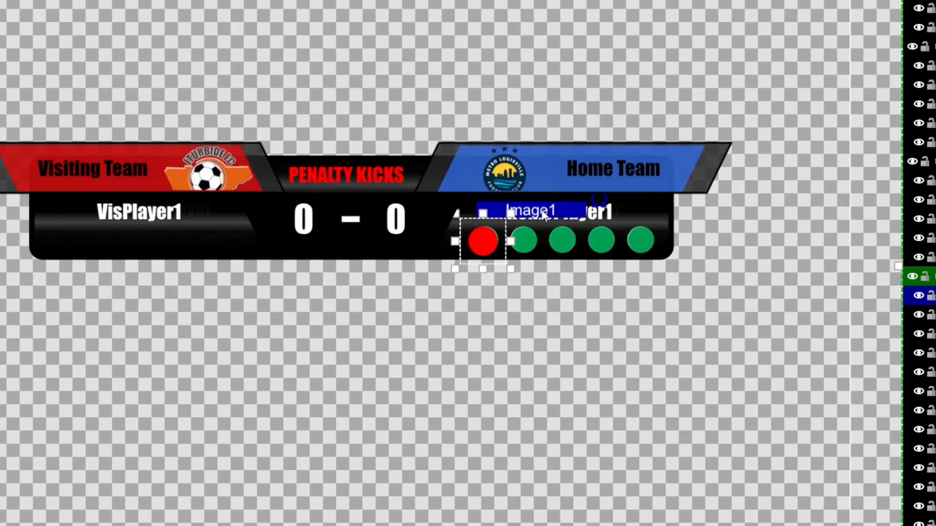
Step: Nudge the red circle right and up until it covers the first green circle, and deselect it
key("Right")
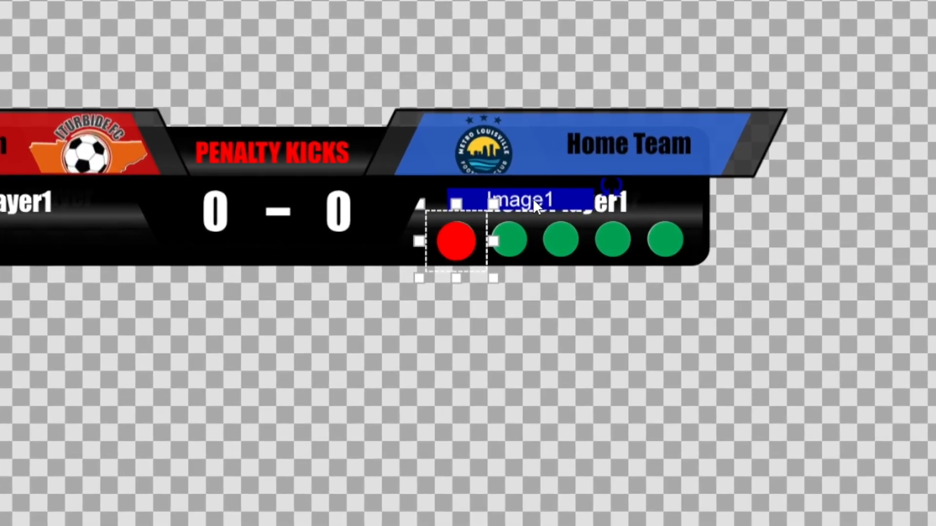
key("Up")
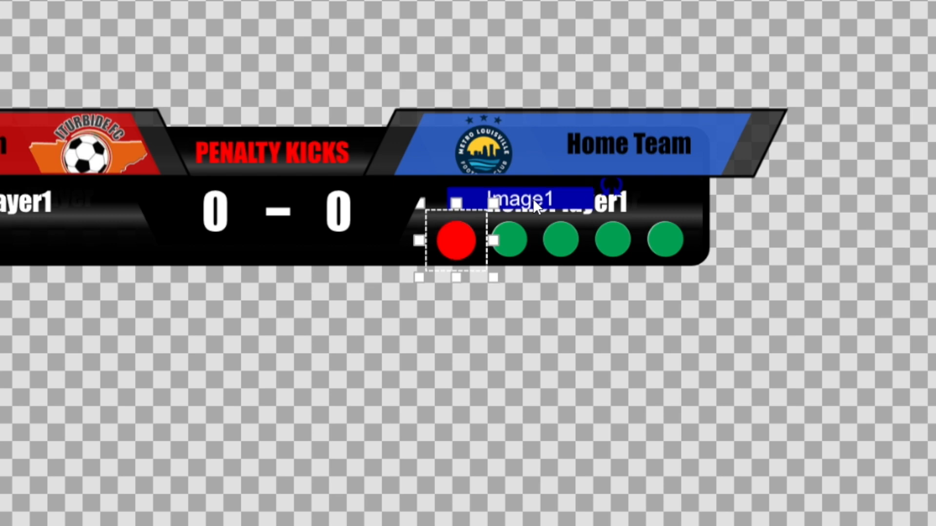
left_click(443, 39)
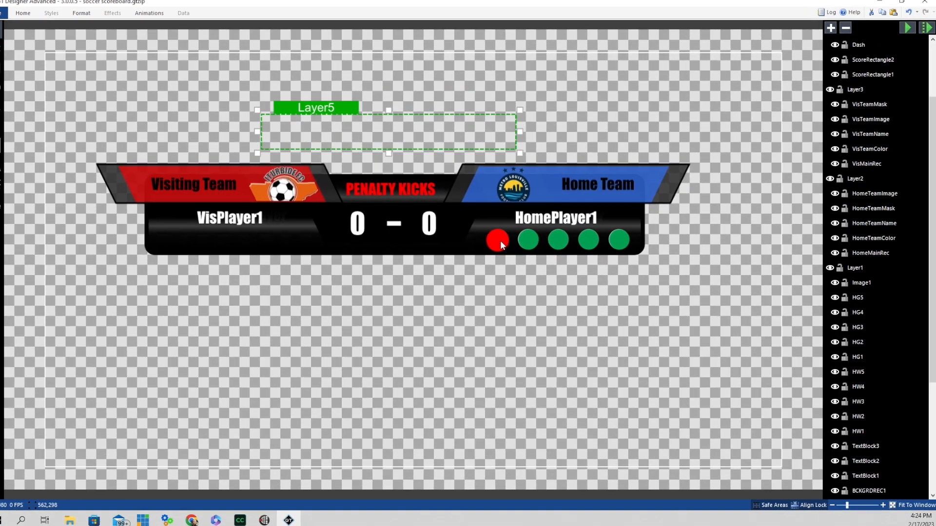
Step: Rename the red circle image in Layer1 as HR1
left_click(457, 240)
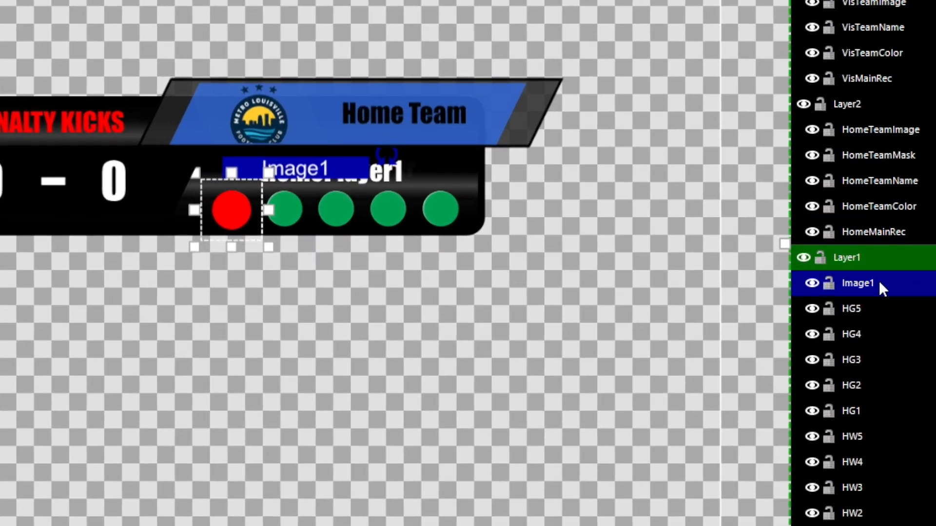
double_click(879, 281)
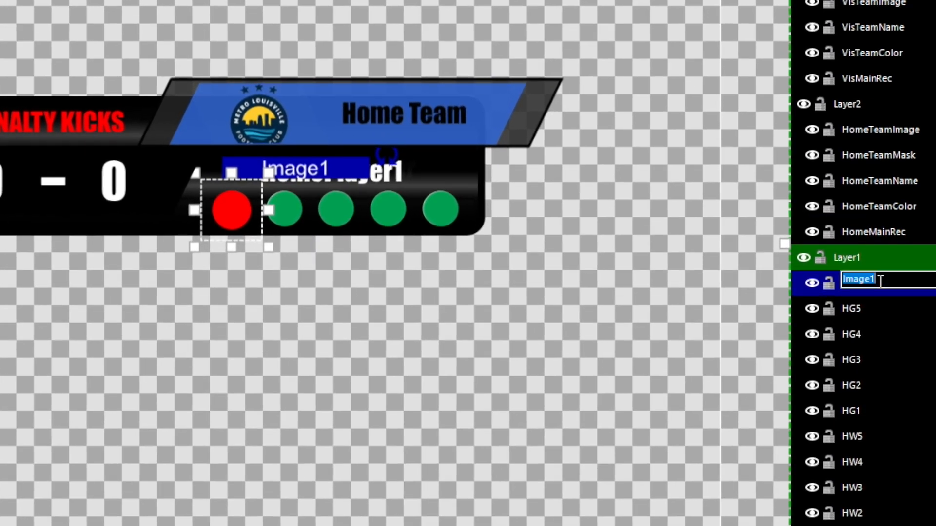
type("HR1")
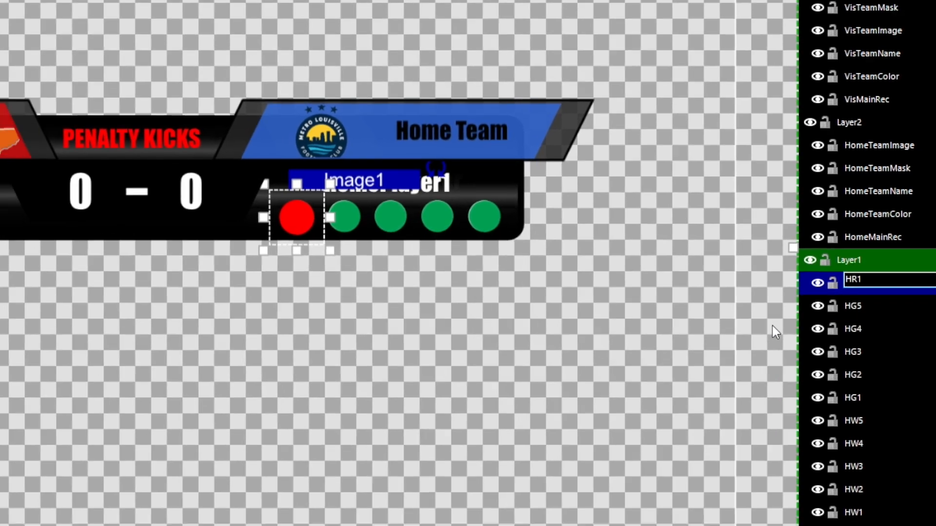
key("Return")
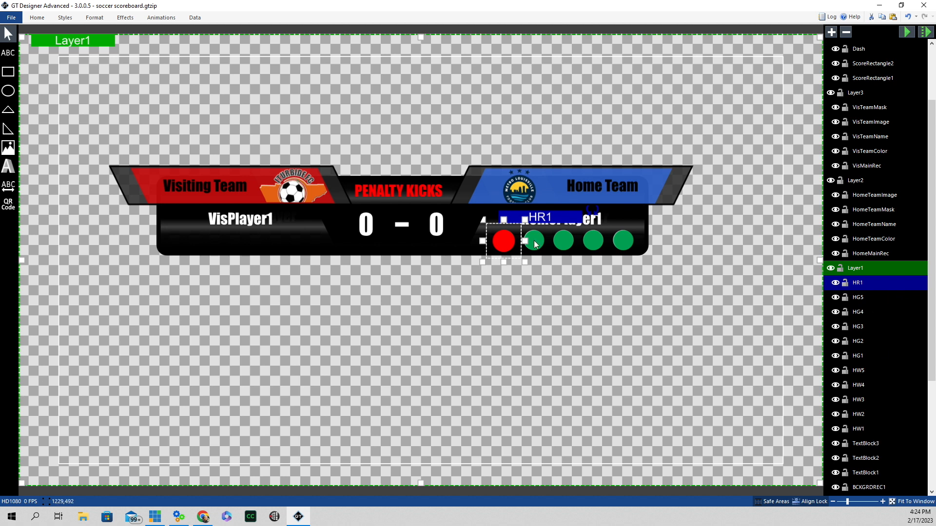
Step: Copy and paste the HR1 red circle, shifting the copy straight across to cover the second green circle
right_click(543, 217)
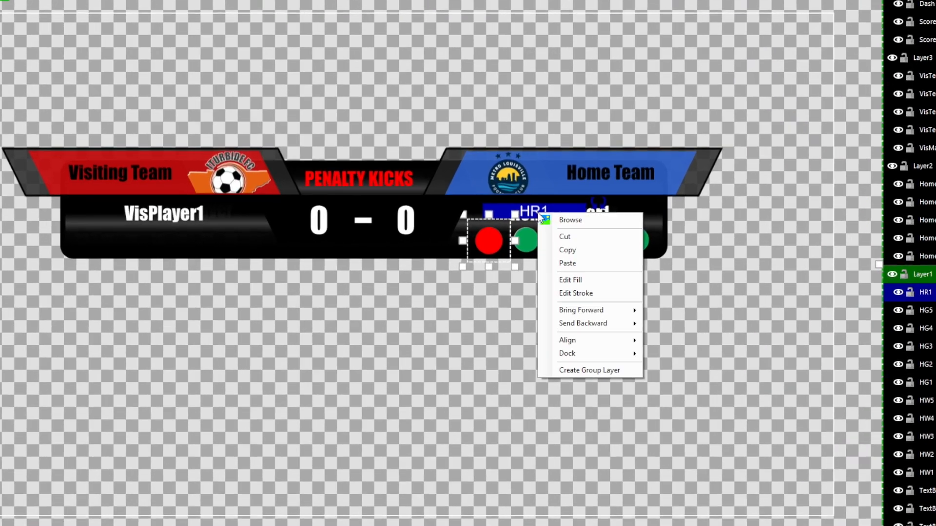
left_click(561, 251)
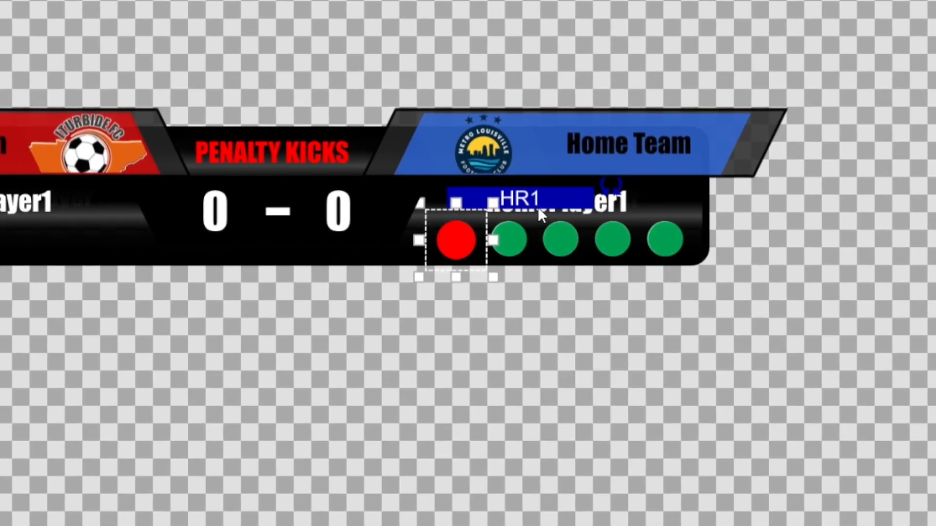
right_click(547, 210)
left_click(574, 268)
key("Right")
key("Right")
key("Right")
key("Right")
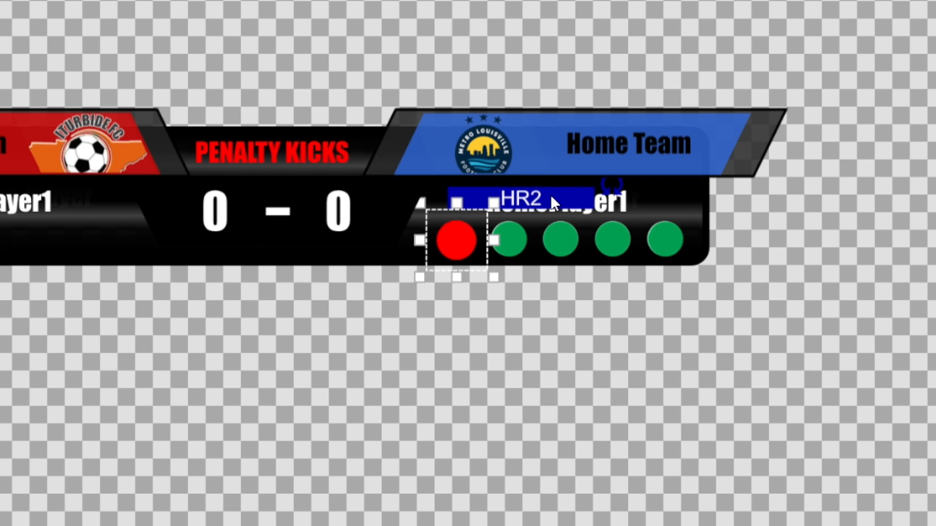
key("Right")
key("Right")
key("Right")
key("Right")
key("Right")
key("Right")
key("Right")
key("Right")
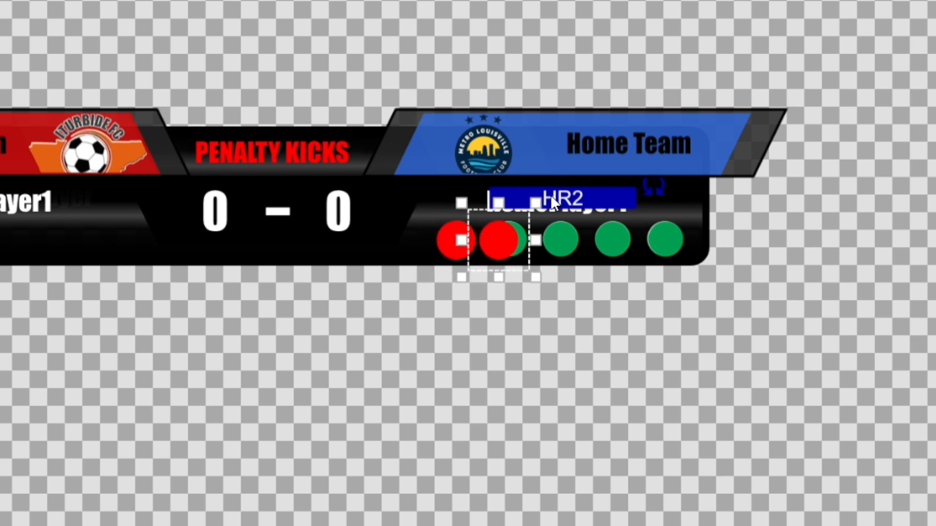
Step: Duplicate the second red circle and move the copy straight across onto the third green circle
right_click(594, 201)
left_click(626, 258)
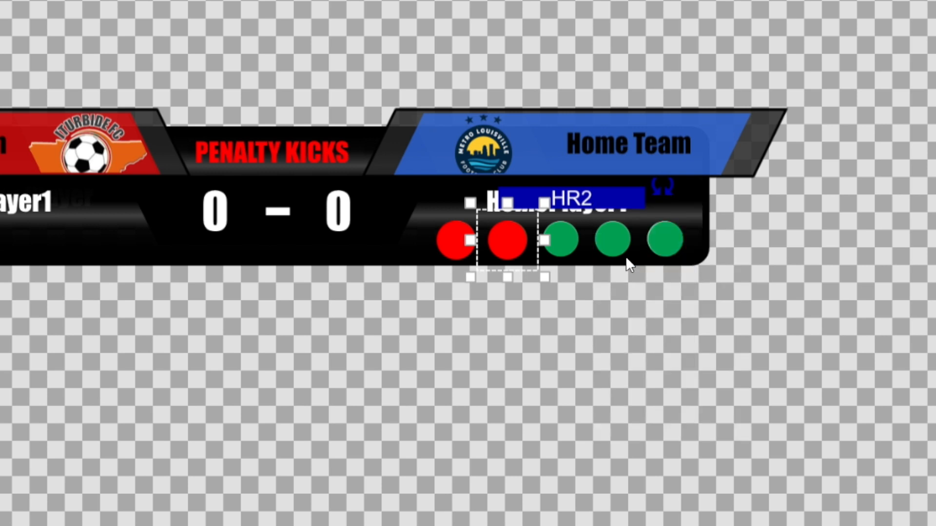
right_click(593, 203)
left_click(661, 273)
key("Right")
key("Right")
key("Right")
key("Right")
key("Right")
key("Right")
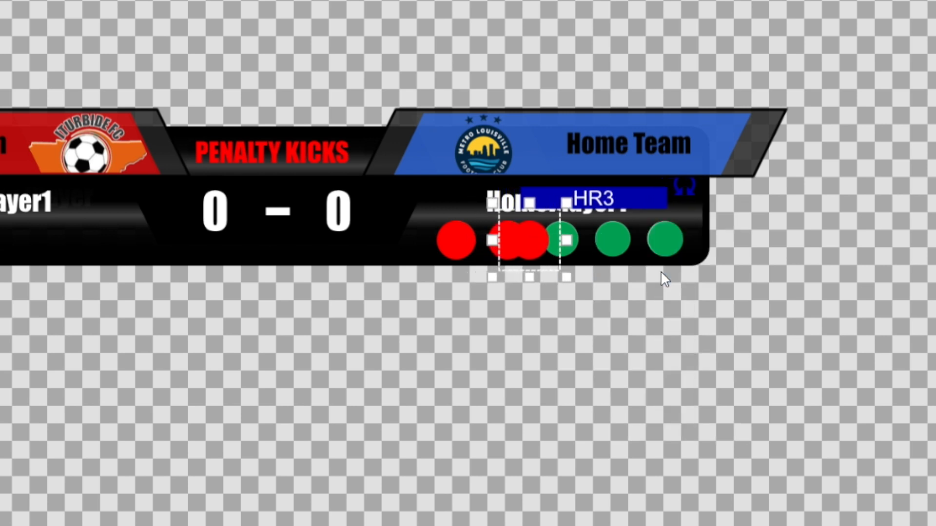
key("Right")
key("Right")
key("Right")
key("Right")
key("Right")
key("Right")
key("Right")
key("Right")
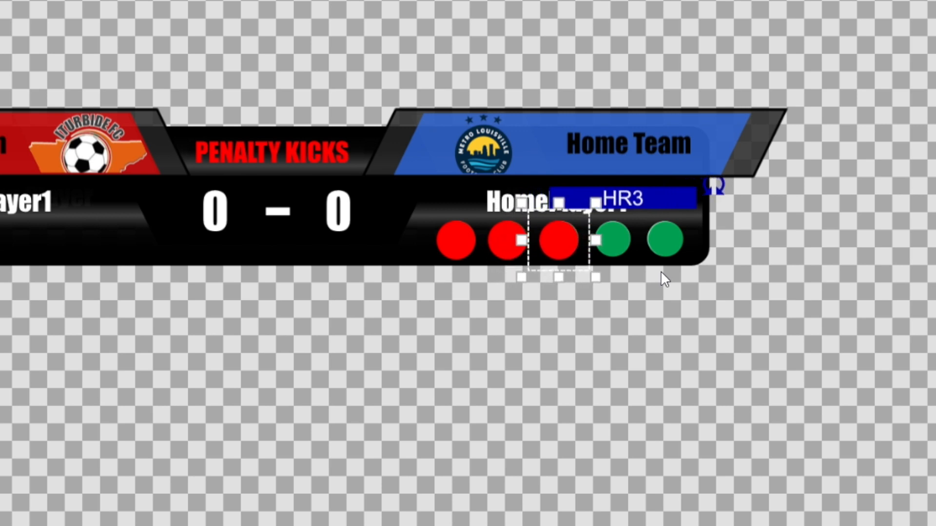
Step: Duplicate the third red circle and nudge the copy straight across until it covers the fourth green circle
right_click(613, 199)
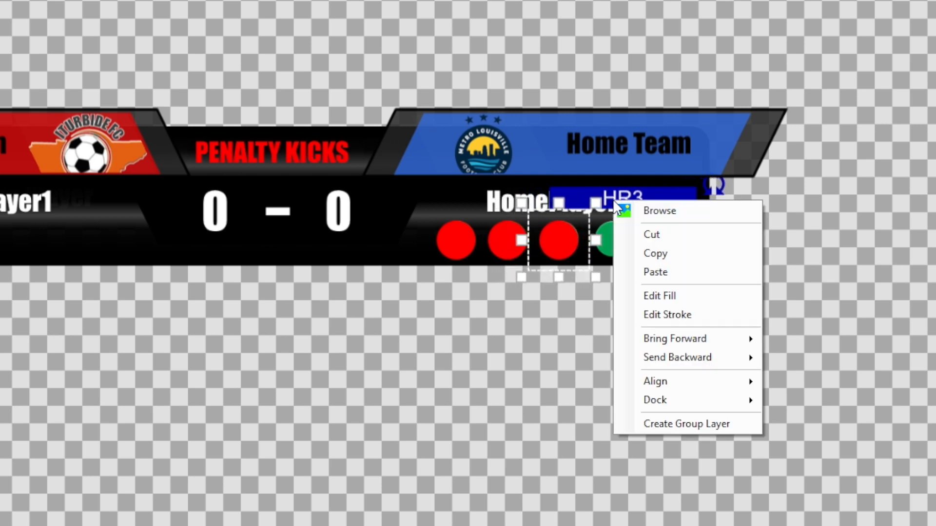
left_click(670, 254)
right_click(655, 202)
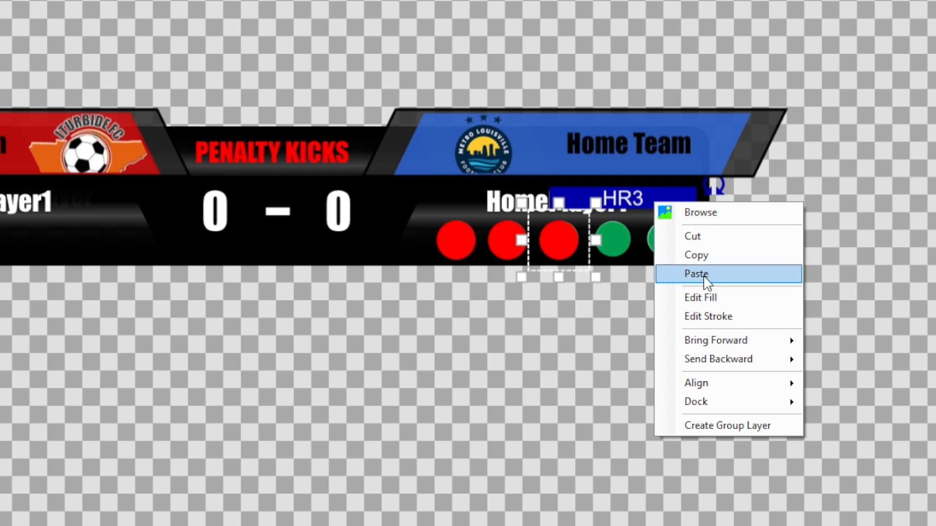
left_click(707, 275)
key("Right")
key("Right")
key("Right")
key("Right")
key("Right")
key("Right")
key("Right")
key("Right")
key("Right")
key("Right")
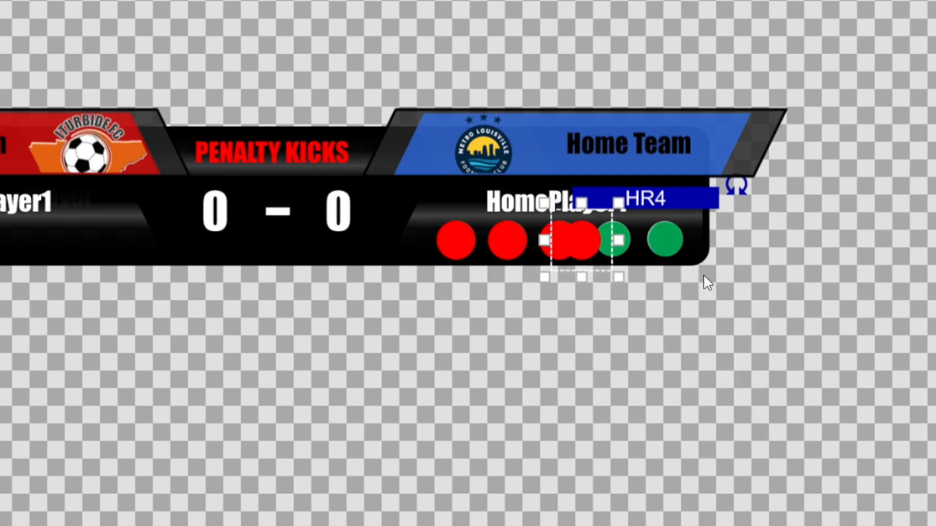
key("Right")
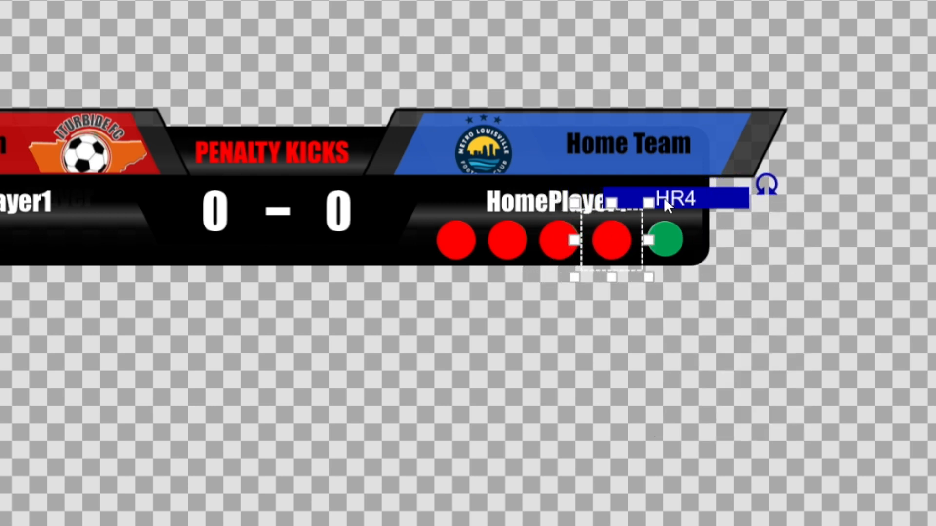
Step: Duplicate the fourth red circle and shift the copy straight across onto the fifth green circle
right_click(664, 197)
left_click(705, 250)
right_click(699, 194)
left_click(706, 261)
key("Right")
key("Right")
key("Right")
key("Right")
key("Right")
key("Right")
key("Right")
key("Right")
key("Right")
key("Right")
key("Right")
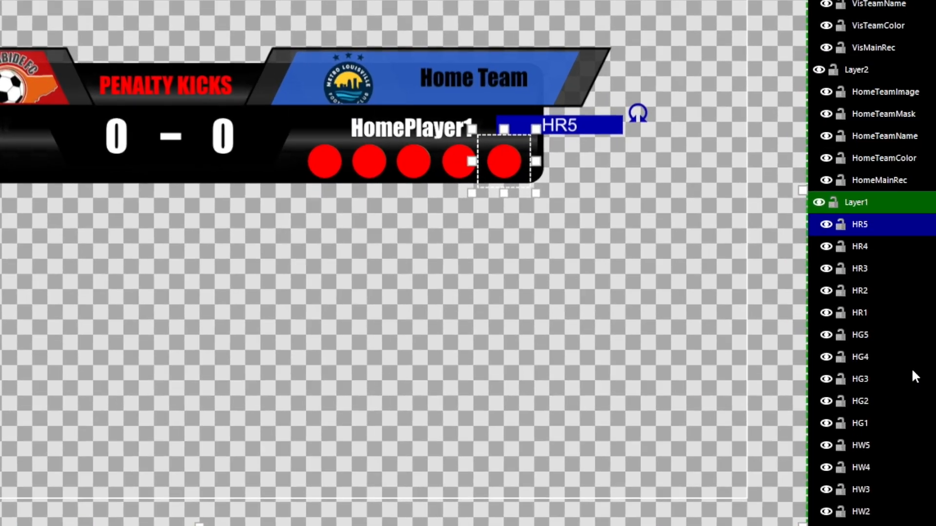
Step: Hide the green circles HG1 to HG5 and the red circles HR1 to HR5, leaving only the white circles on display
scroll(913, 371, "down", 4)
scroll(918, 382, "up", 3)
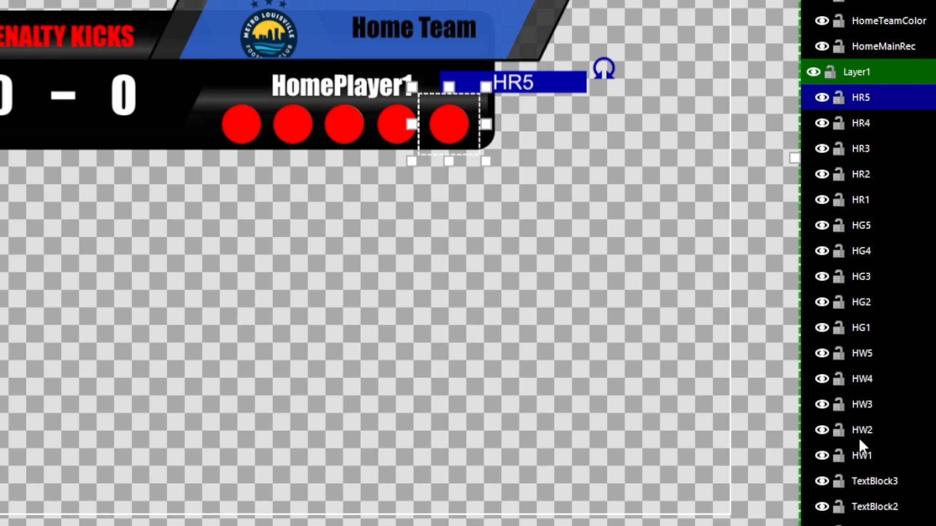
left_click(822, 328)
left_click(821, 243)
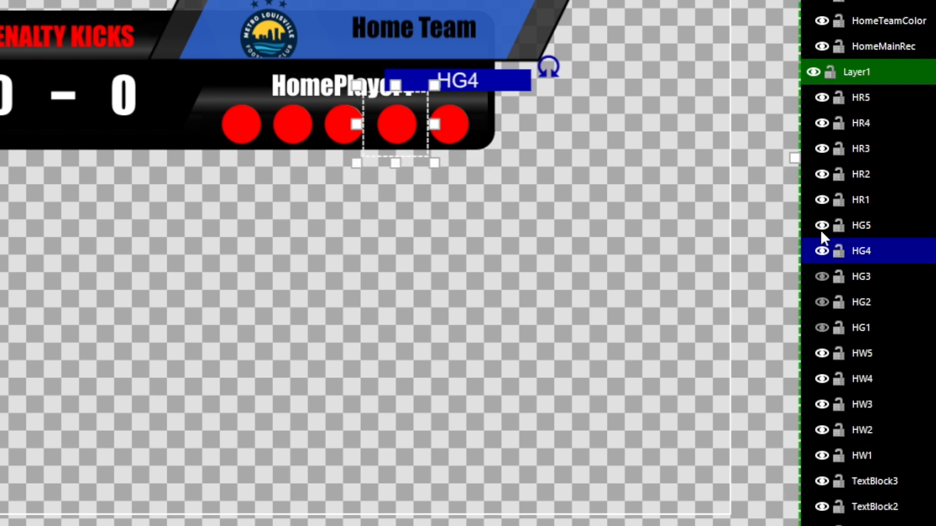
left_click(825, 196)
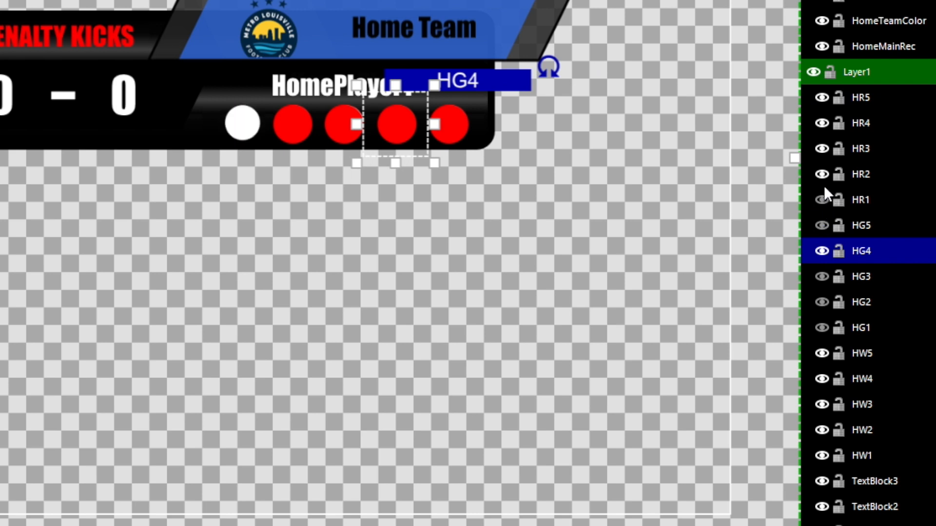
left_click(823, 173)
left_click(821, 149)
left_click(822, 123)
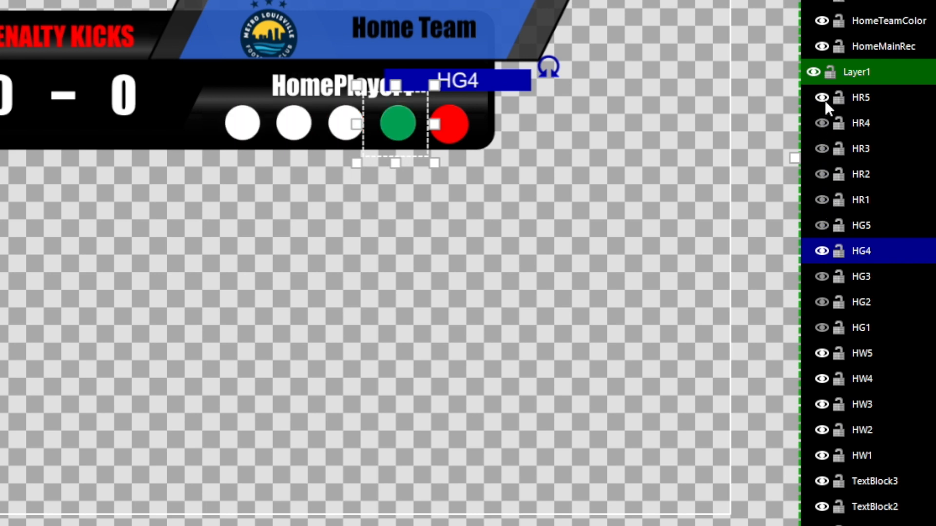
left_click(823, 97)
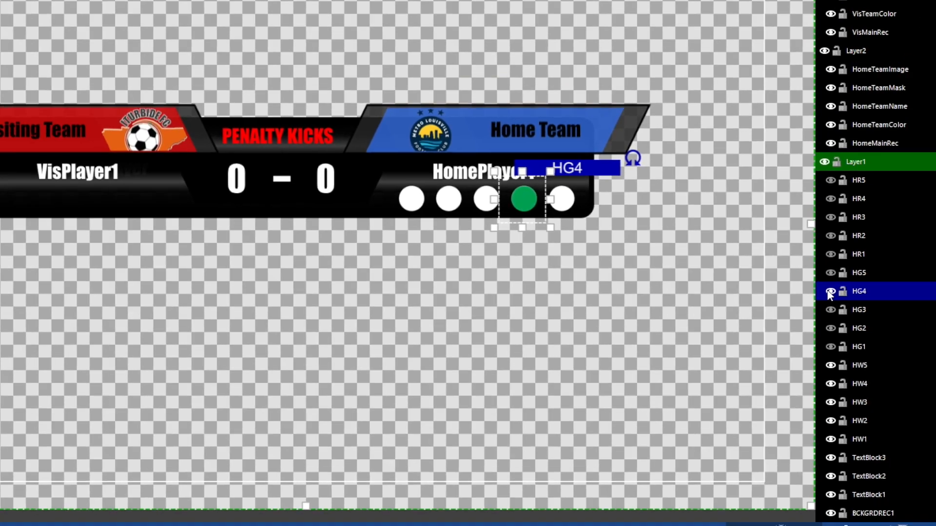
left_click(822, 251)
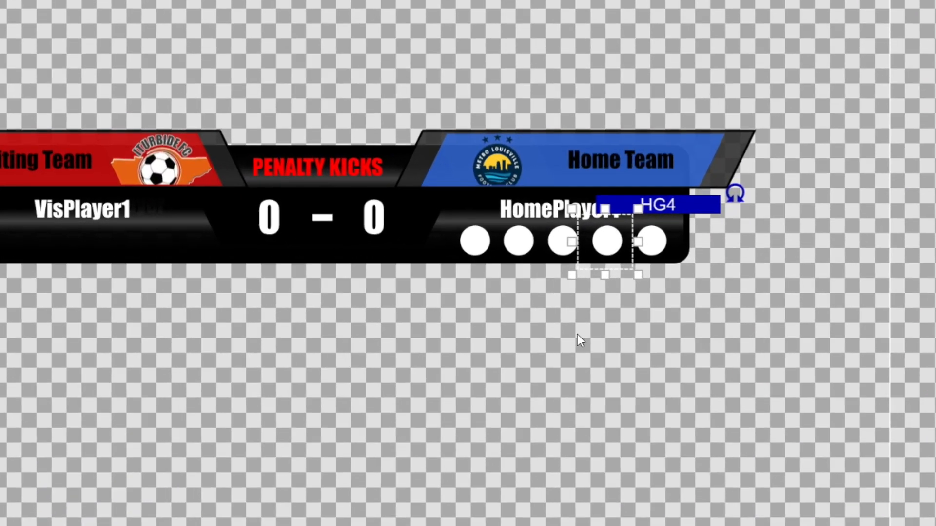
left_click(499, 312)
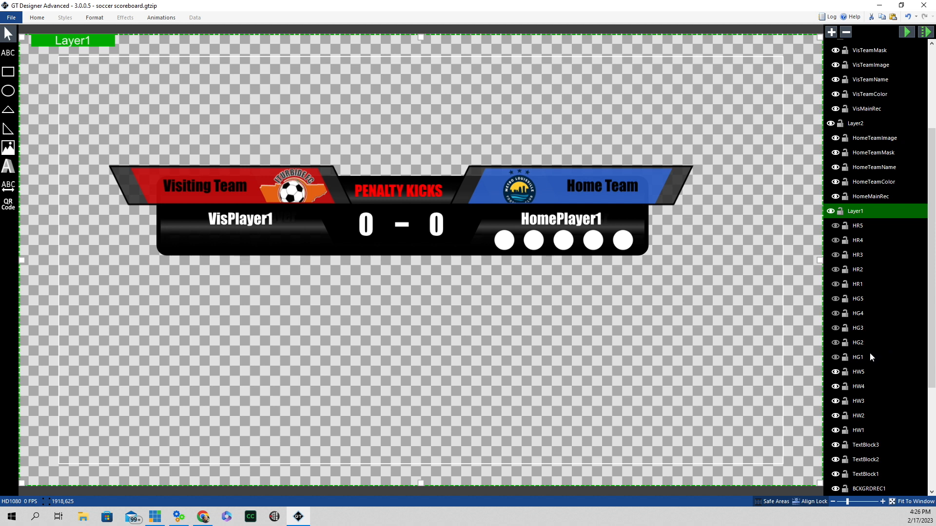
Step: Show green circles HG1 and HG2 and red circles HR3, HR4 and HR5 to preview a mixed shootout result
left_click(836, 358)
left_click(835, 343)
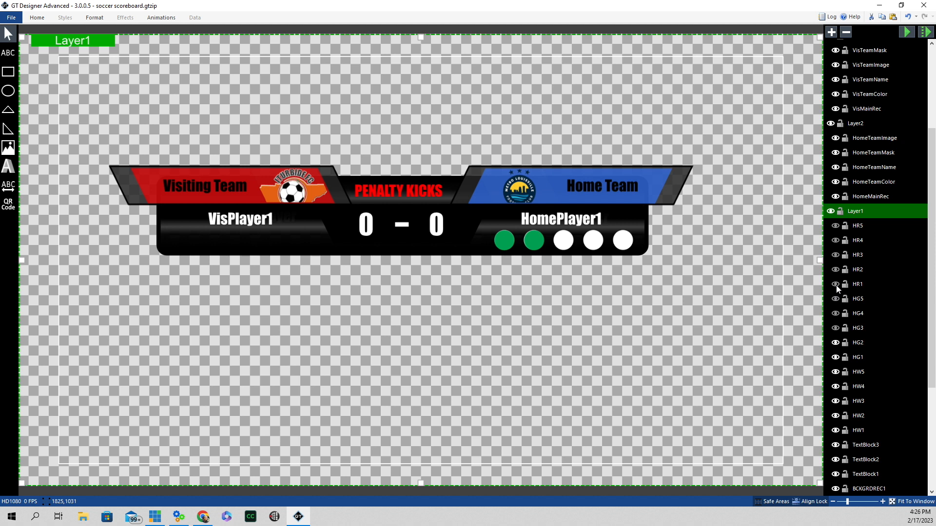
left_click(836, 256)
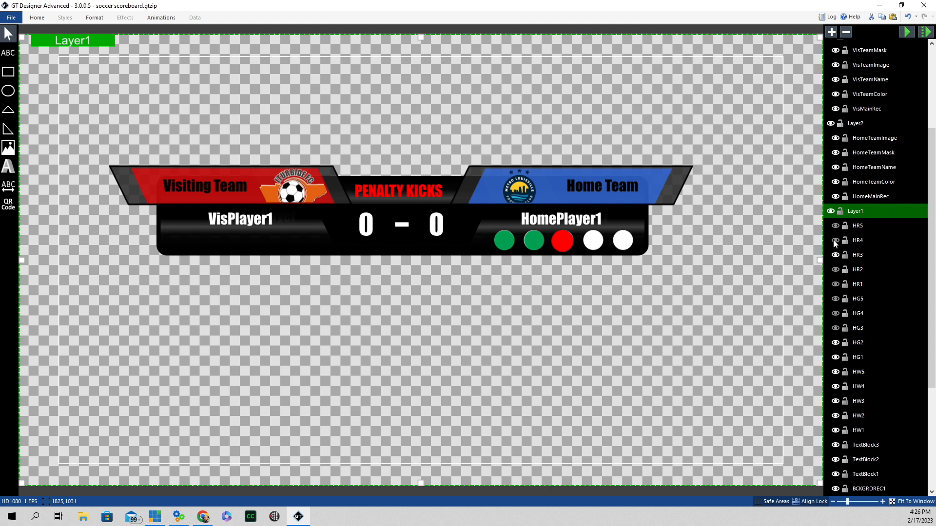
left_click(835, 240)
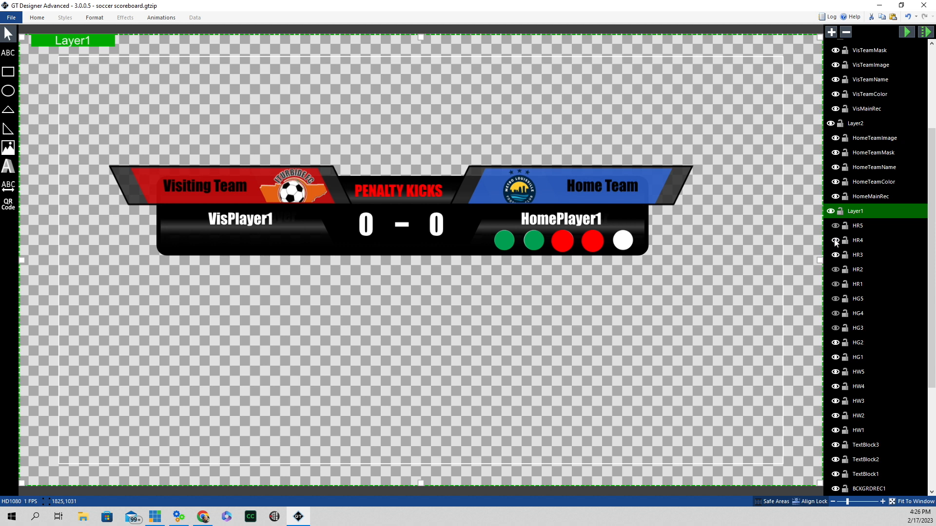
left_click(835, 227)
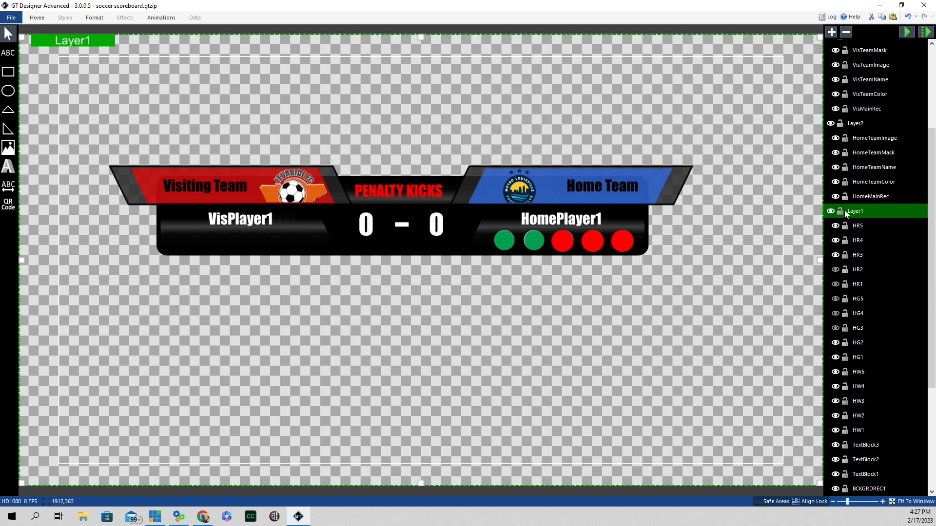
Step: Hide the previewed circles HR5, HR4, HR3, HG2 and HG1 again
left_click(836, 226)
left_click(836, 240)
left_click(836, 255)
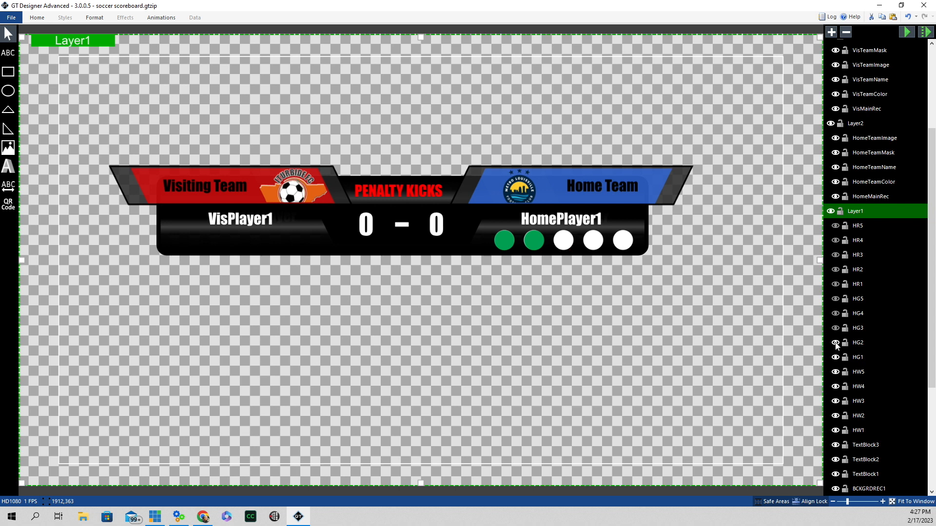
left_click(836, 342)
left_click(836, 357)
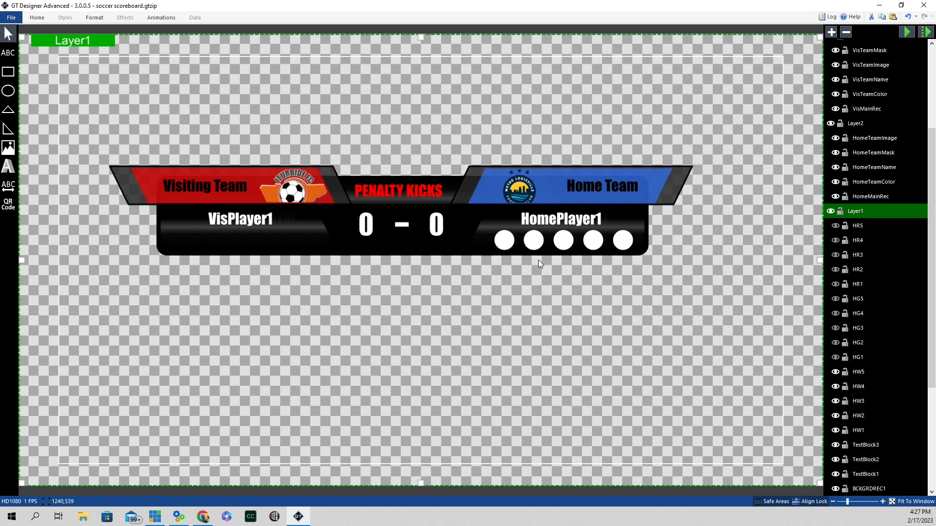
Step: Select the white circle HW1 and toggle the visibility of the HG1 and HR1 circles stacked over it
left_click(502, 245)
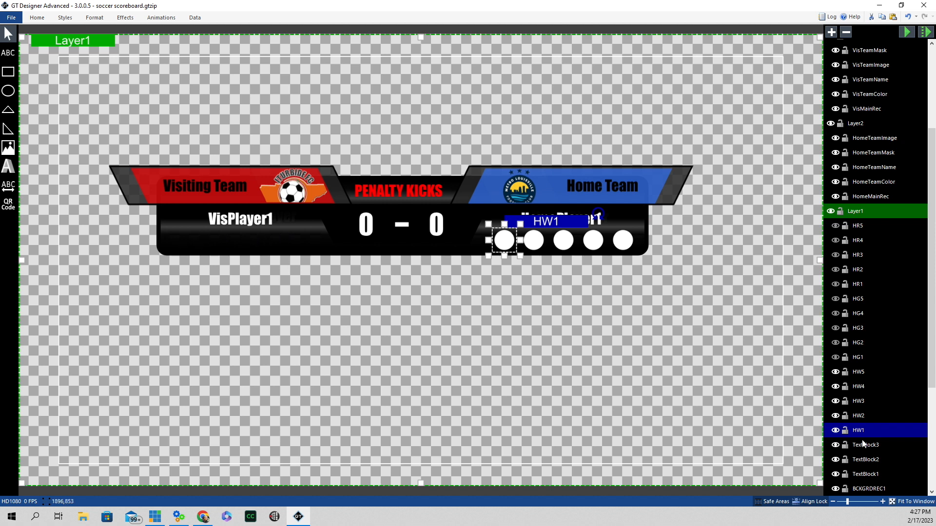
left_click(835, 357)
left_click(836, 358)
left_click(835, 284)
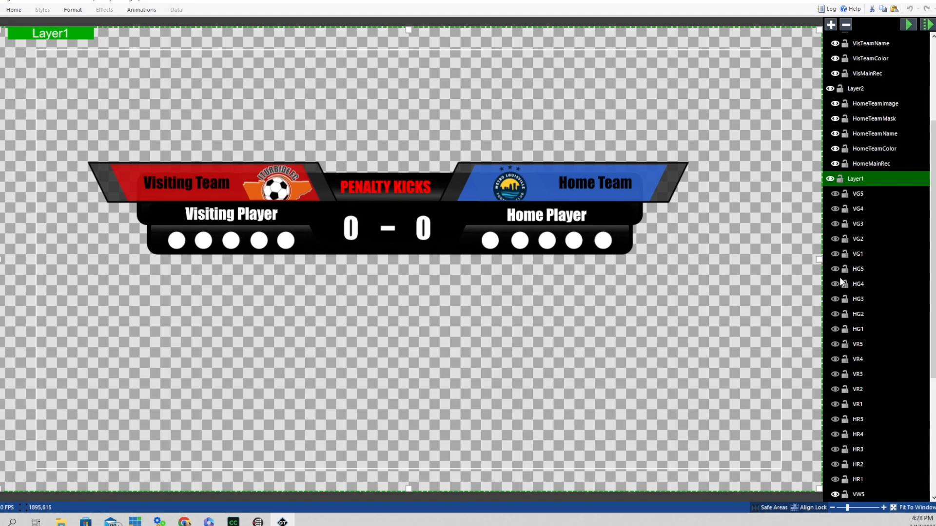
Step: Examine the layers of the finished penalty kicks title, including the visitor and home circle sets and the dots background
scroll(845, 281, "down", 5)
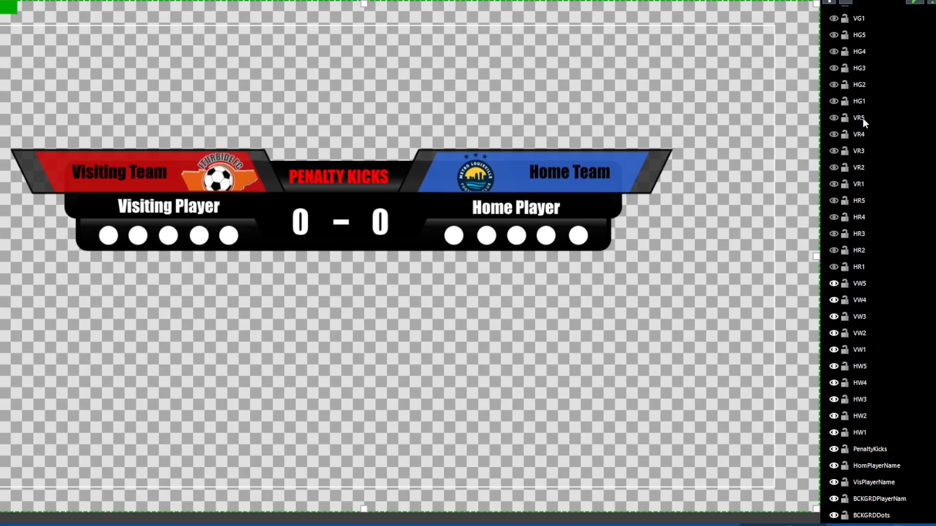
scroll(872, 27, "up", 2)
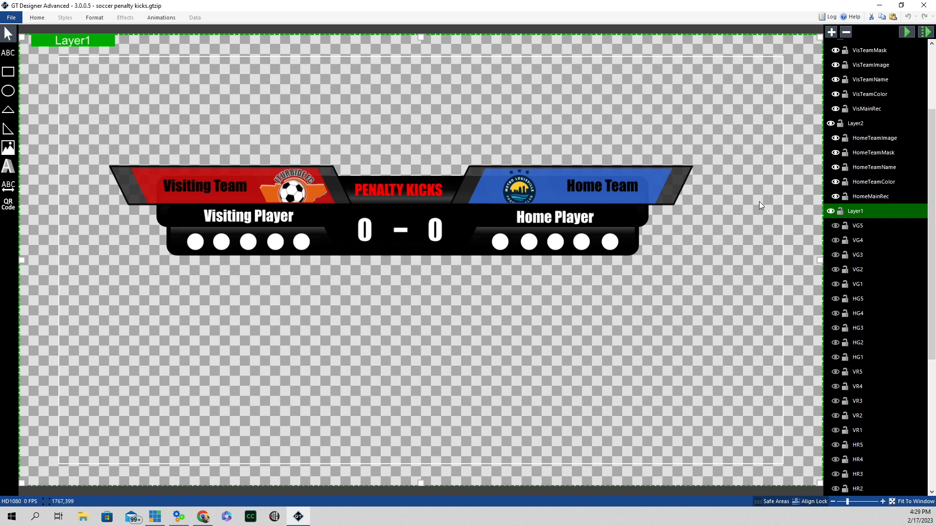
left_click(366, 235)
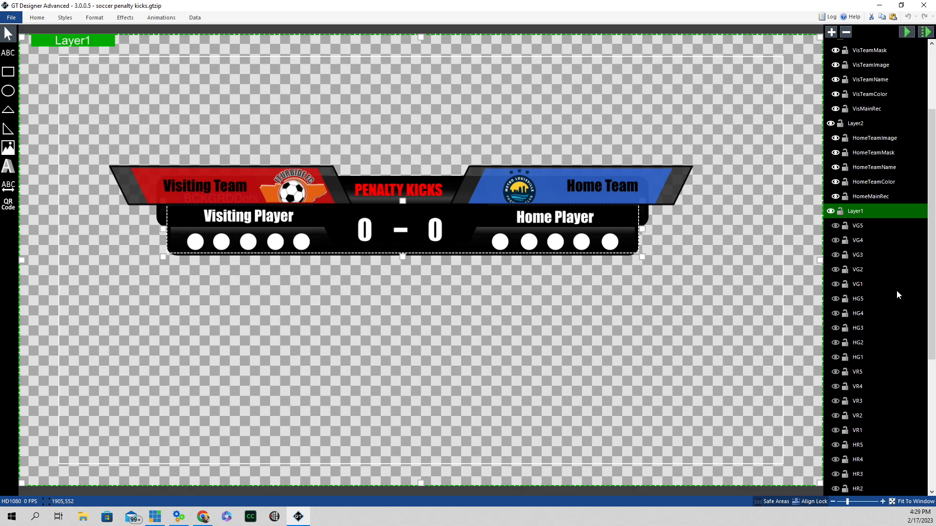
scroll(897, 290, "up", 3)
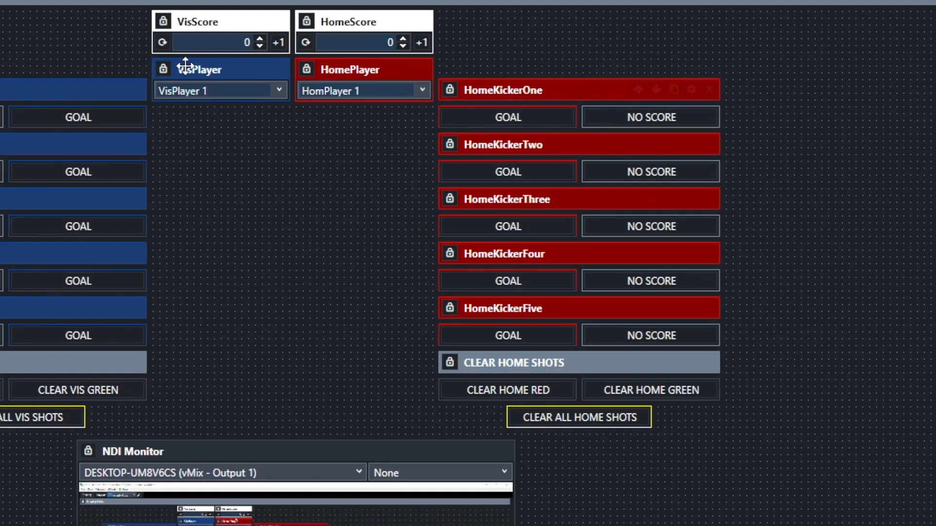
Step: In vMix Universal Title Controller, record a goal for both VisKickerOne and HomeKickerOne on the Penalty Kicks layout
mouse_move(213, 80)
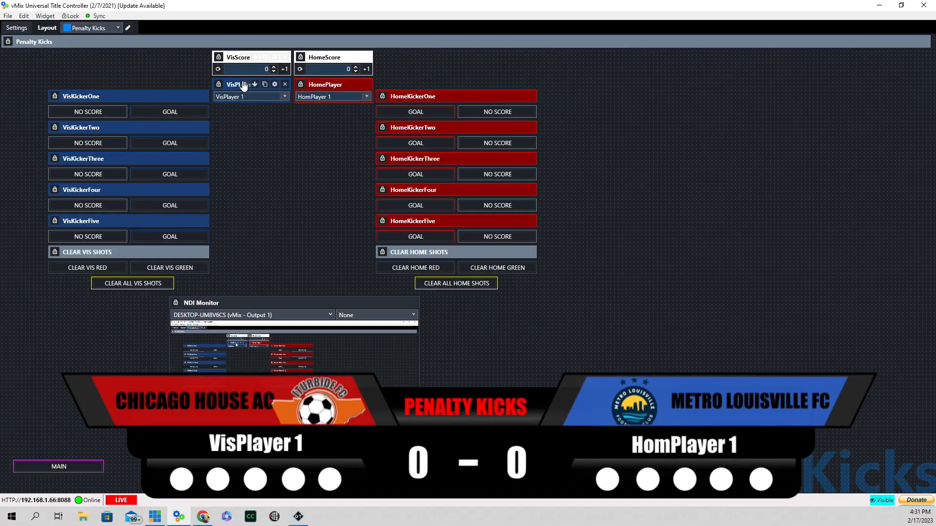
left_click(244, 92)
left_click(333, 93)
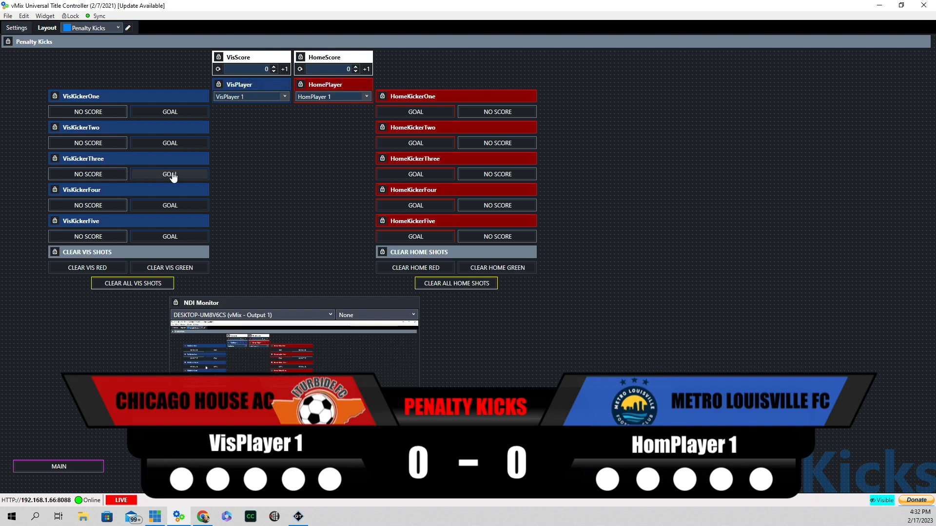
left_click(174, 113)
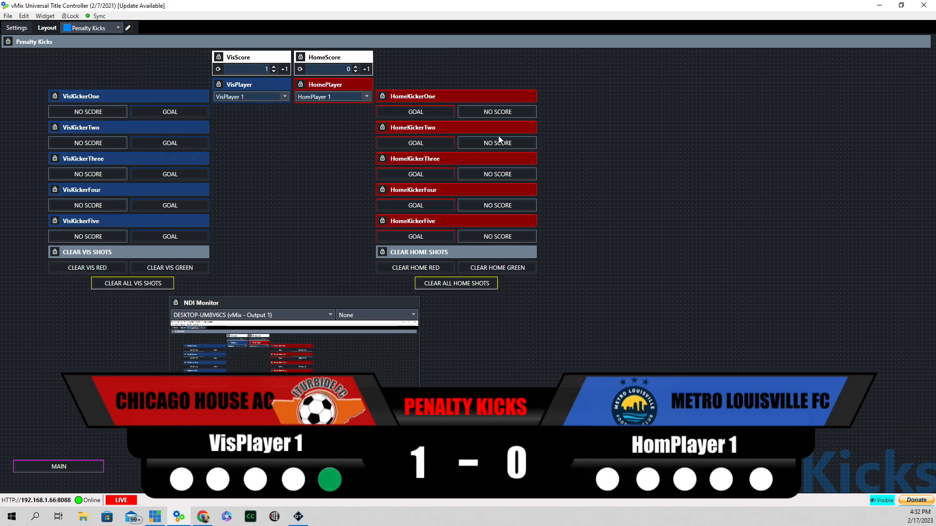
left_click(423, 113)
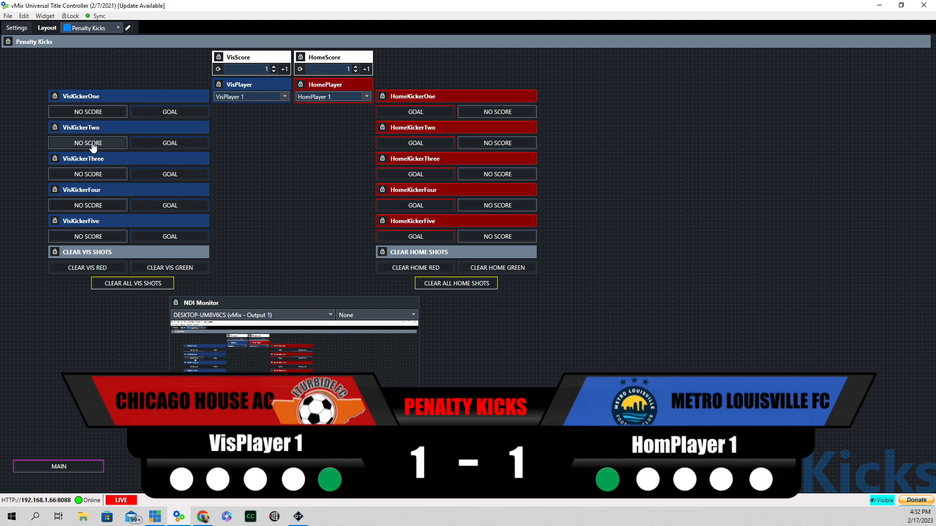
Step: Set the players to VisPlayer 2 and HomPlayer 2, and record no score for VisKickerTwo and a goal for HomeKickerTwo
left_click(285, 97)
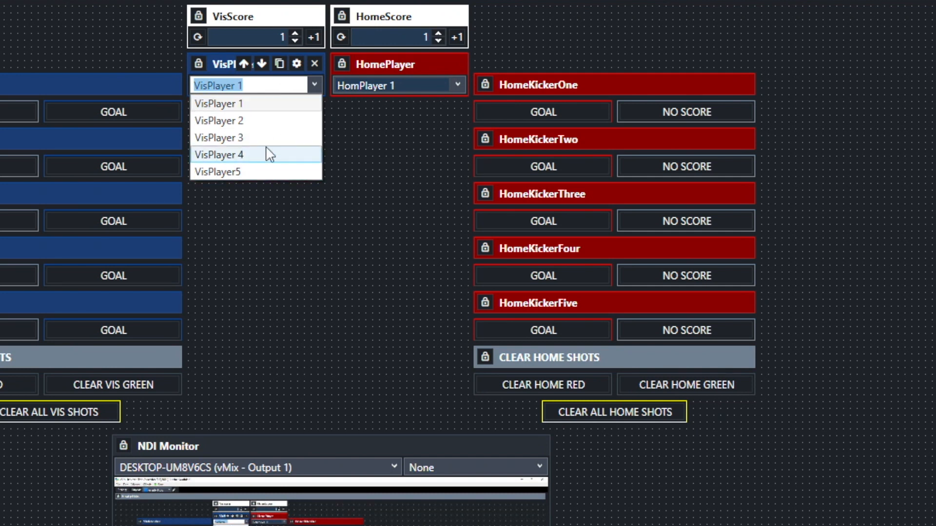
left_click(227, 122)
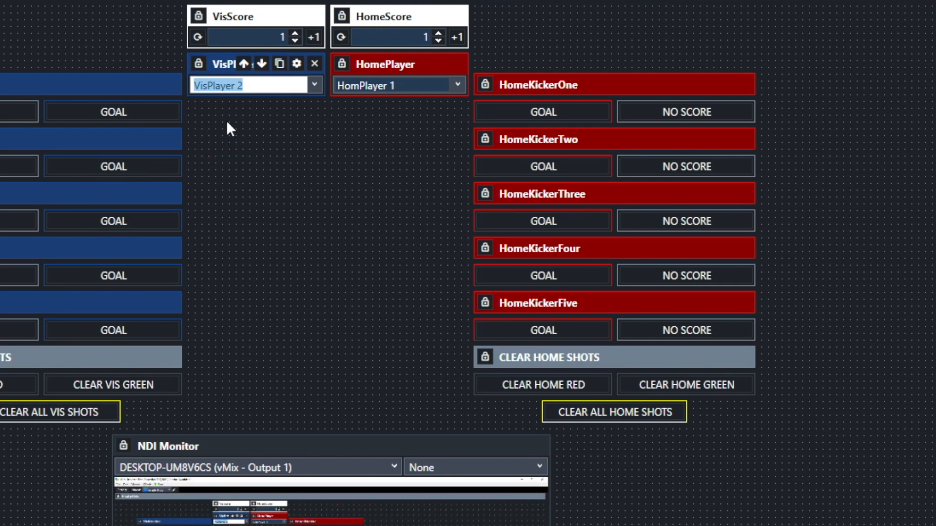
left_click(458, 84)
left_click(384, 122)
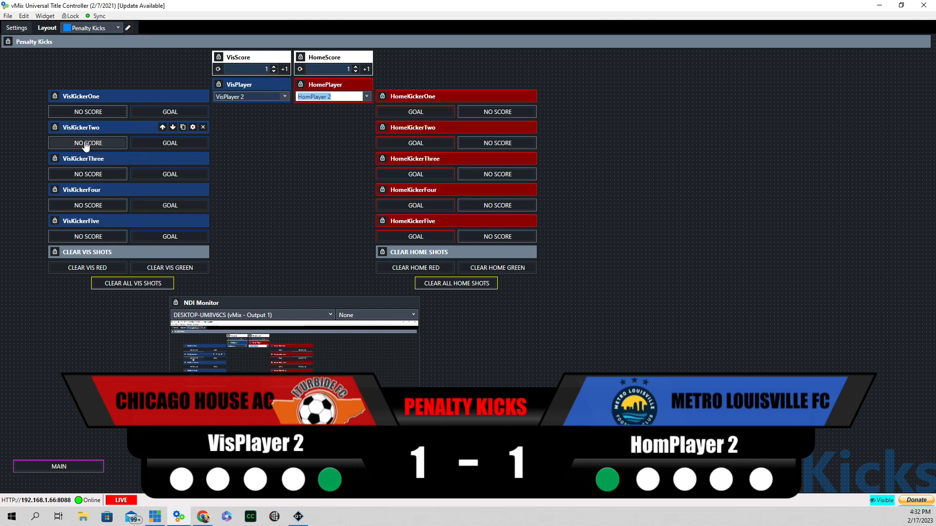
left_click(86, 144)
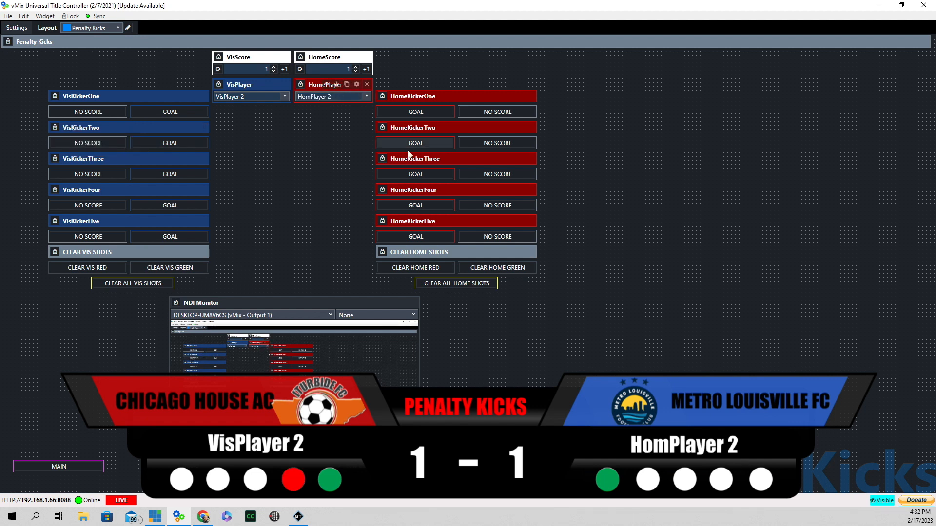
left_click(423, 146)
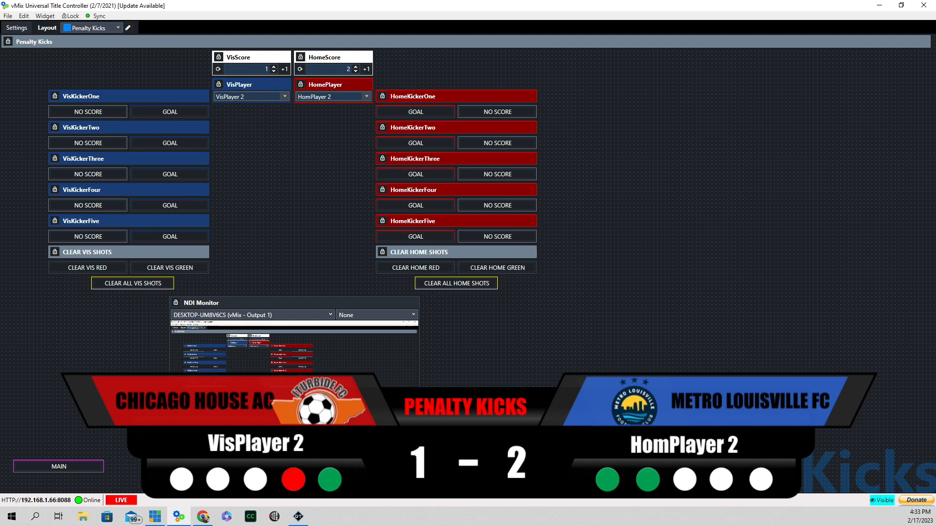
Step: Set the players to VisPlayer 3 and HomPlayer 3, and record no score for VisKickerThree and a goal for HomeKickerThree
left_click(285, 96)
left_click(257, 128)
key("Down")
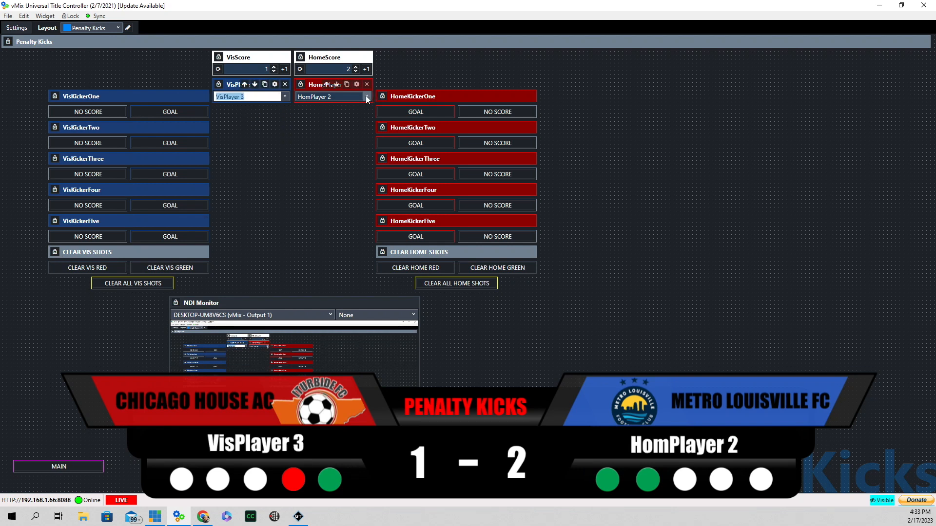
left_click(366, 96)
left_click(338, 127)
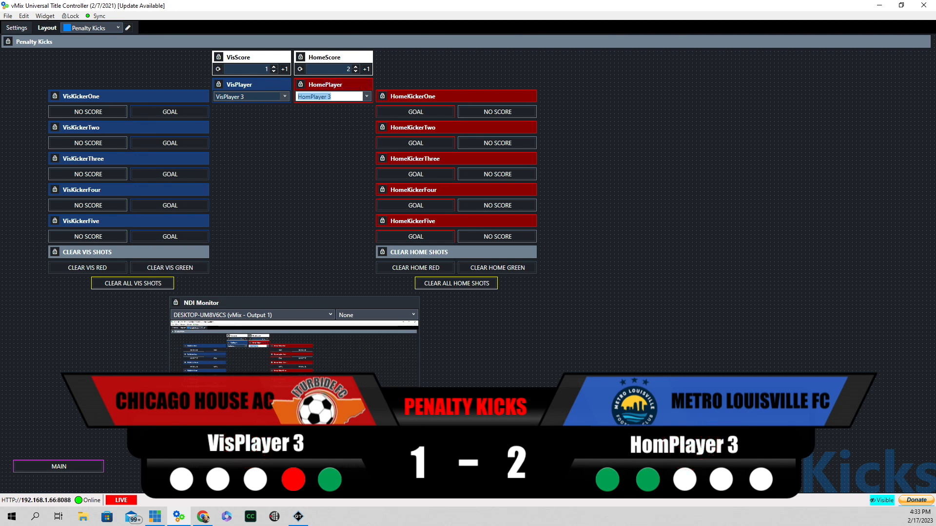
left_click(95, 180)
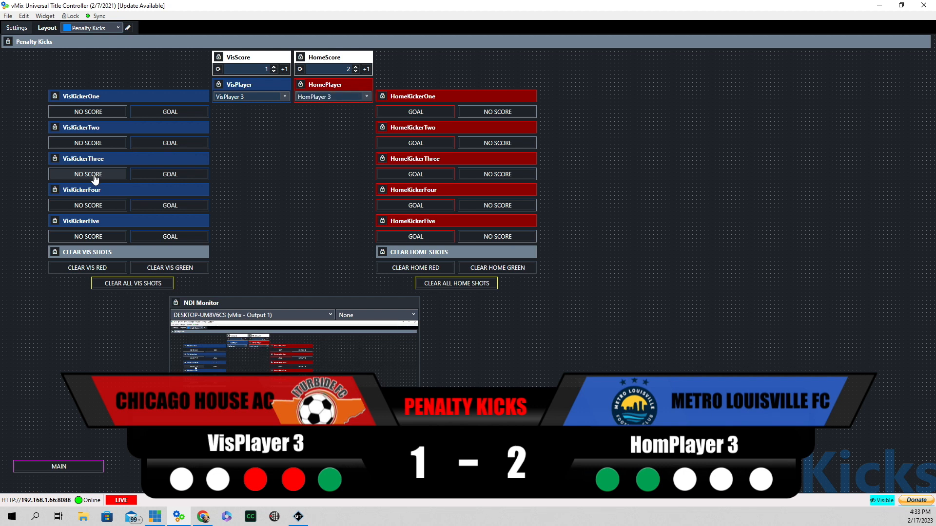
left_click(426, 176)
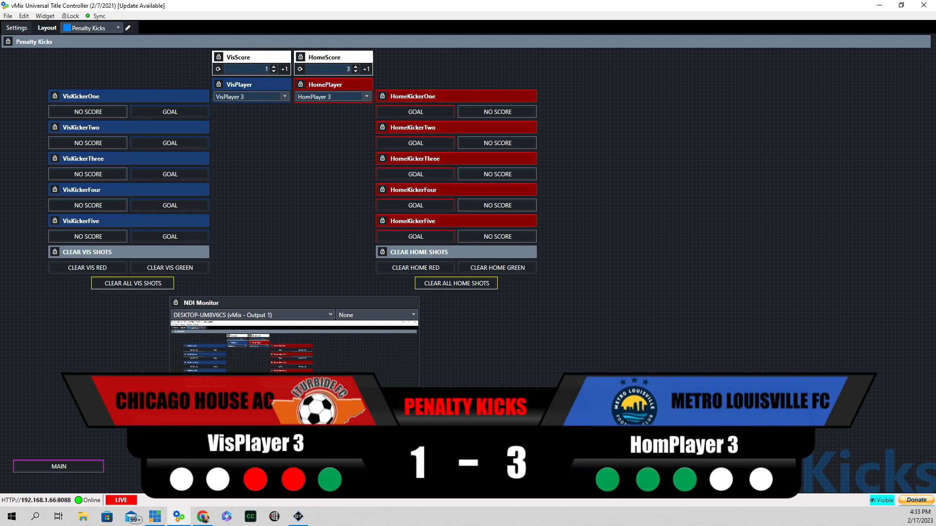
Step: Set the players to VisPlayer 4 and HomPlayer 4, and record a goal for both VisKickerFour and HomeKickerFour
left_click(282, 96)
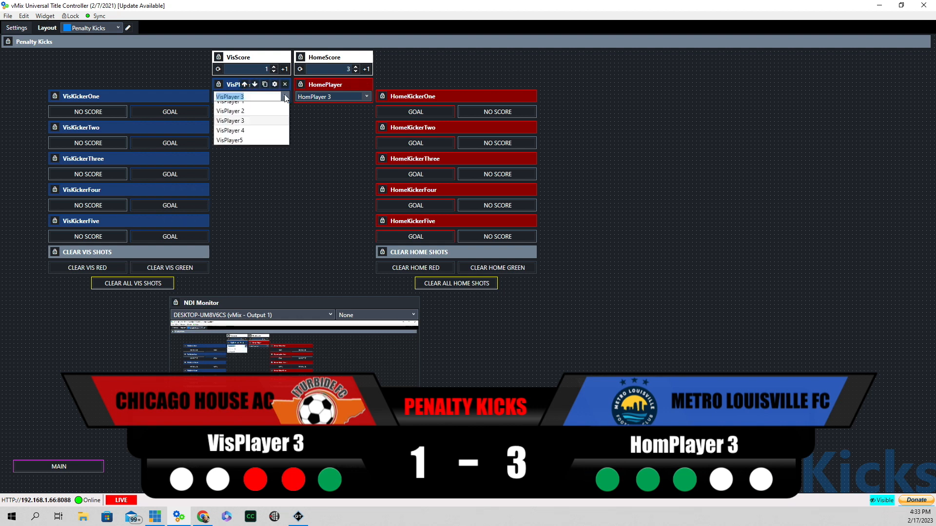
left_click(251, 136)
left_click(363, 97)
left_click(341, 137)
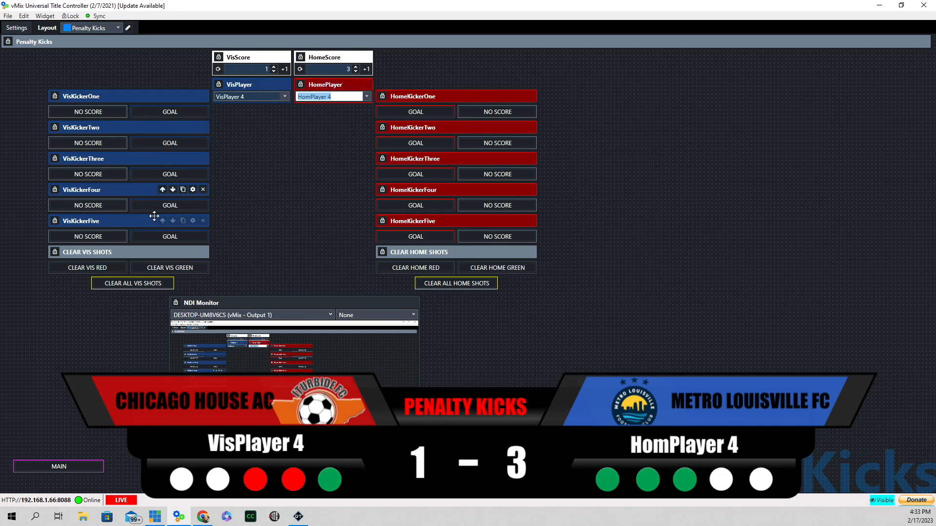
left_click(181, 212)
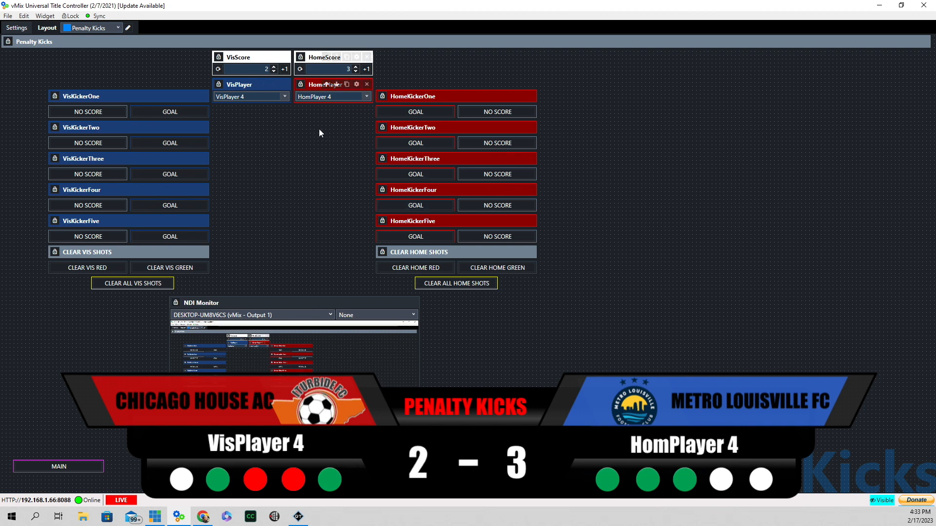
left_click(424, 206)
Step: Set the players to VisPlayer5 and HomPlayer 5, and record a goal for both VisKickerFive and HomeKickerFive
left_click(285, 96)
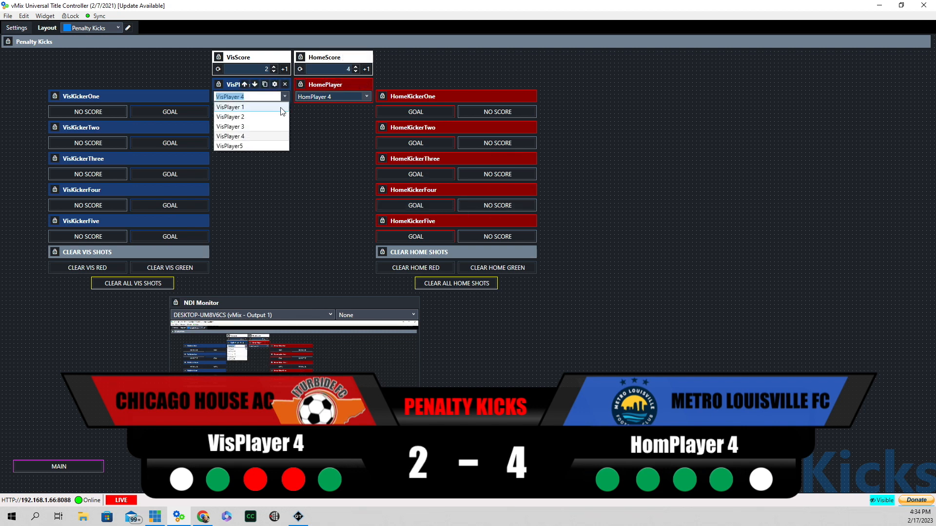
left_click(253, 146)
left_click(367, 96)
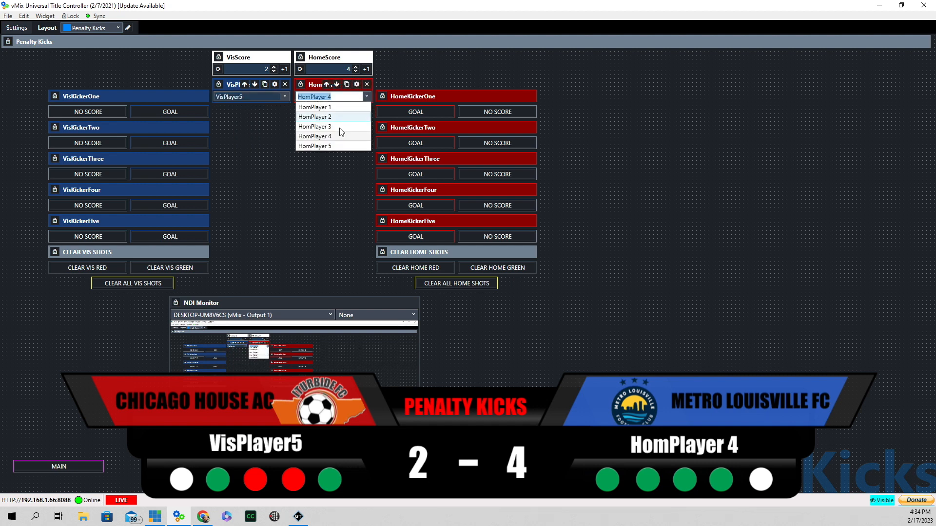
left_click(322, 146)
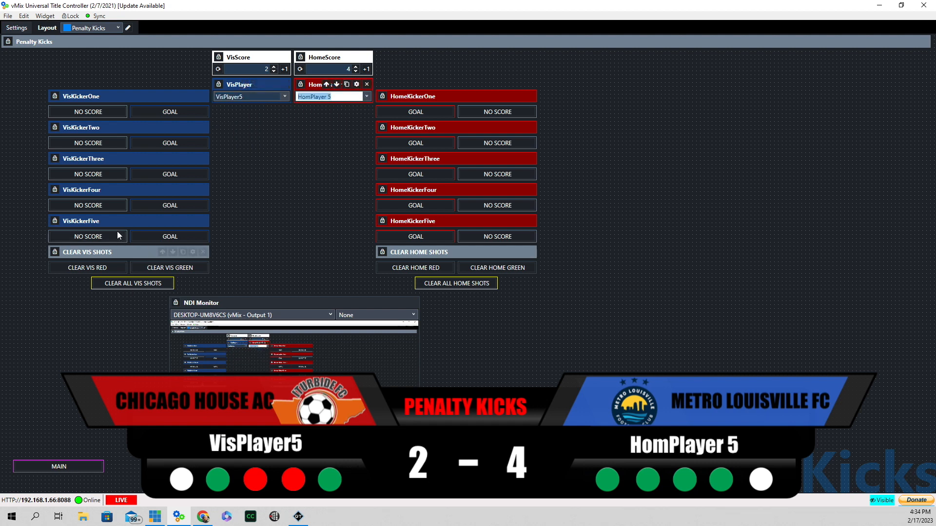
left_click(181, 238)
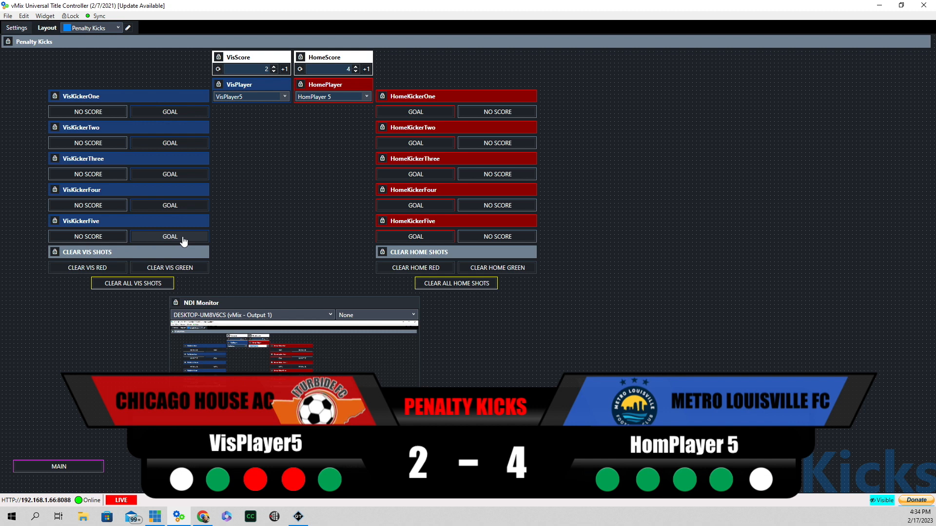
left_click(416, 236)
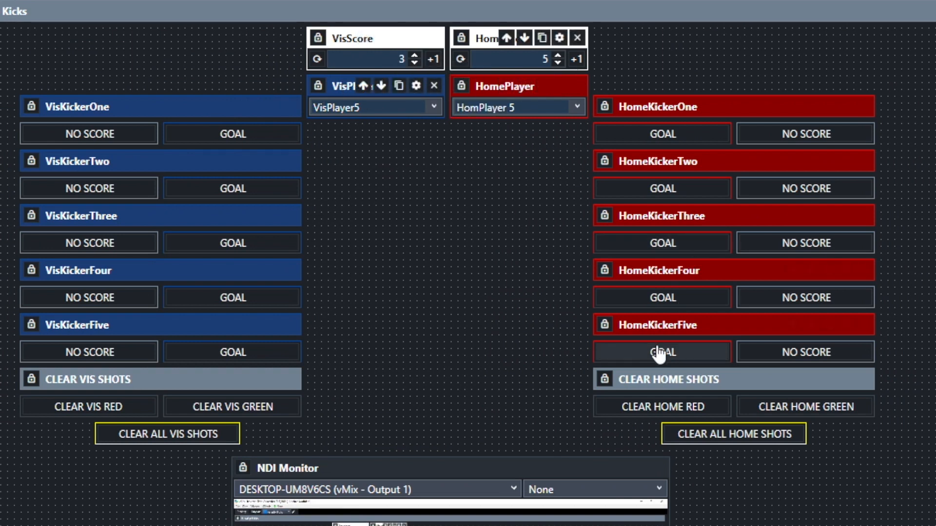
Step: Show the caption controls of the HomeKickerOne GOAL button and hide them again
right_click(637, 136)
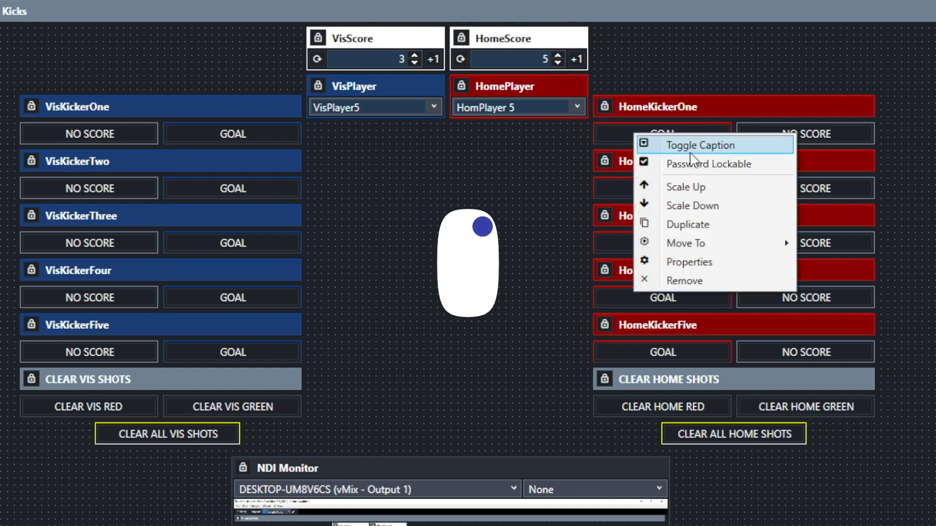
left_click(705, 143)
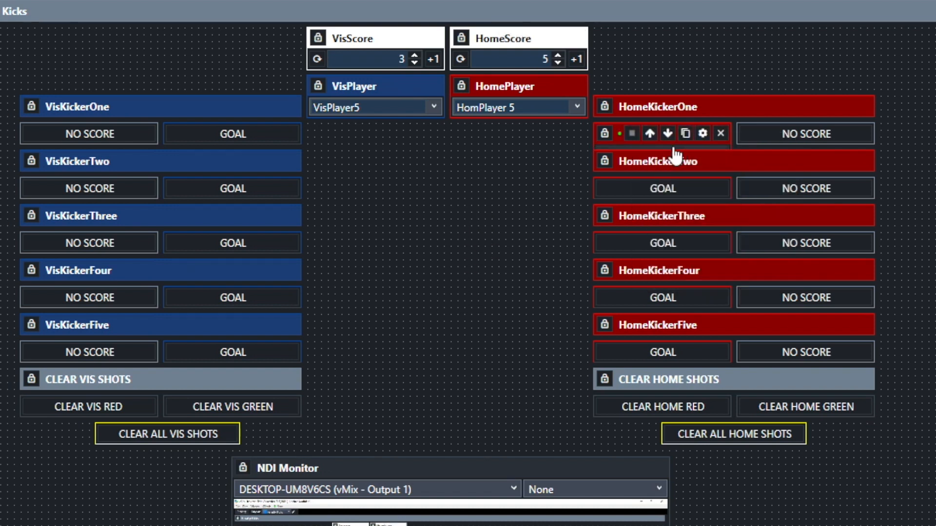
mouse_move(697, 161)
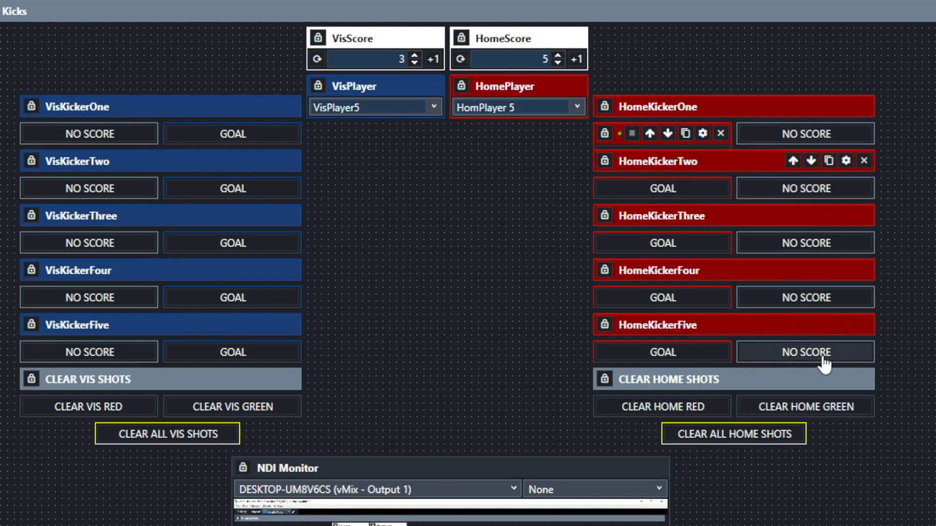
right_click(617, 129)
left_click(703, 137)
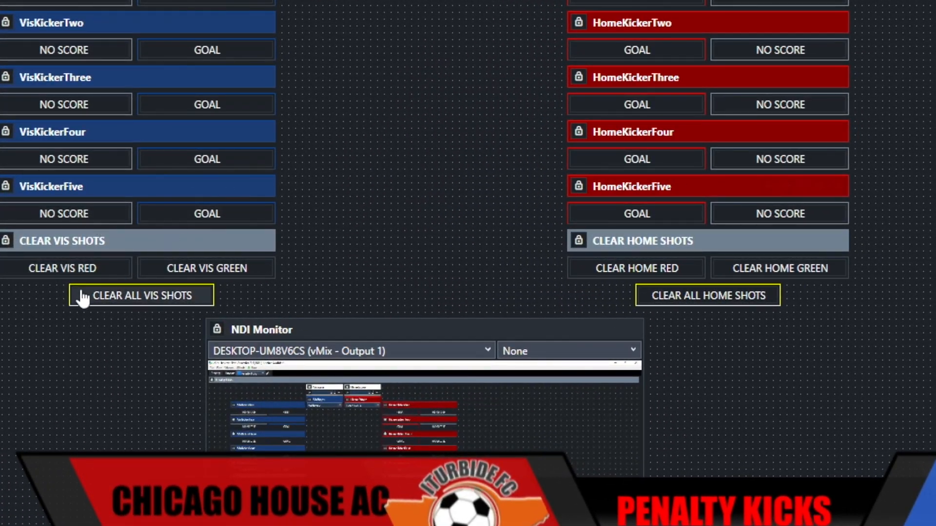
Step: Clear the visitor red and green shots separately, and clear all home shots at once
left_click(55, 273)
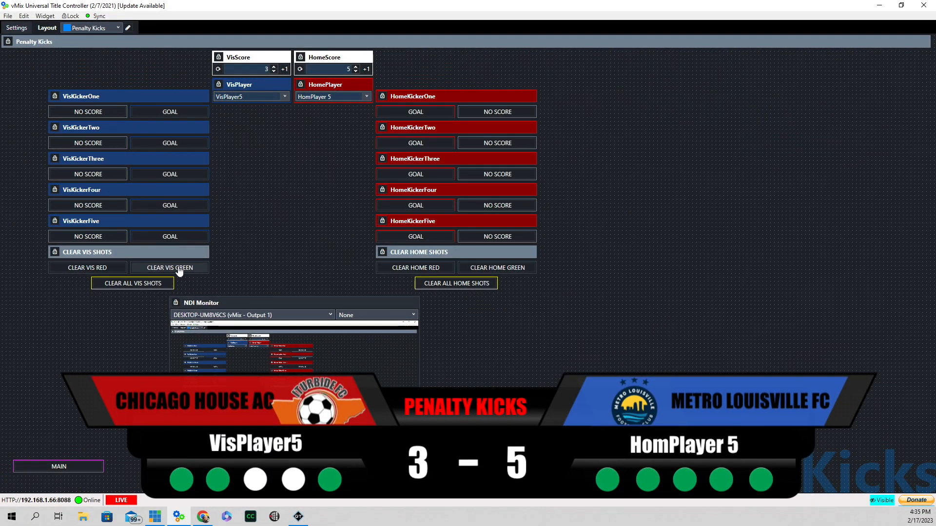
left_click(179, 270)
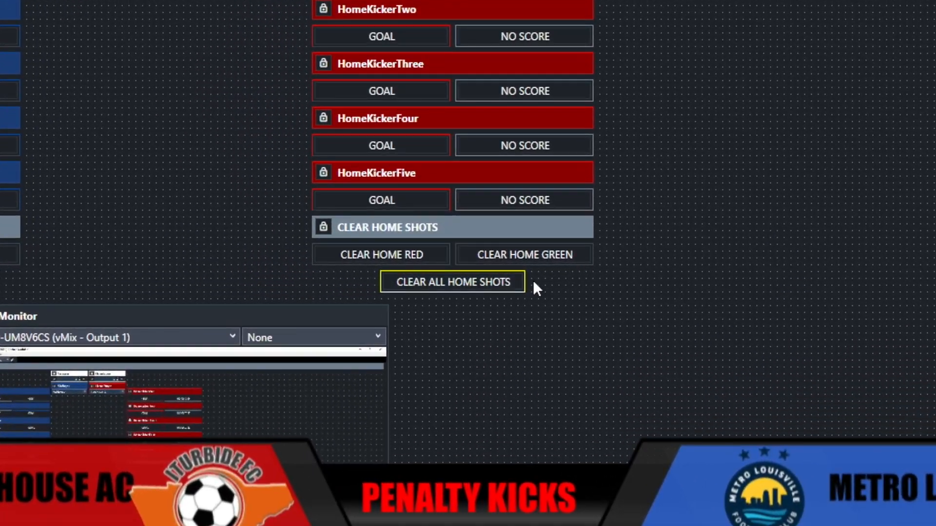
left_click(498, 287)
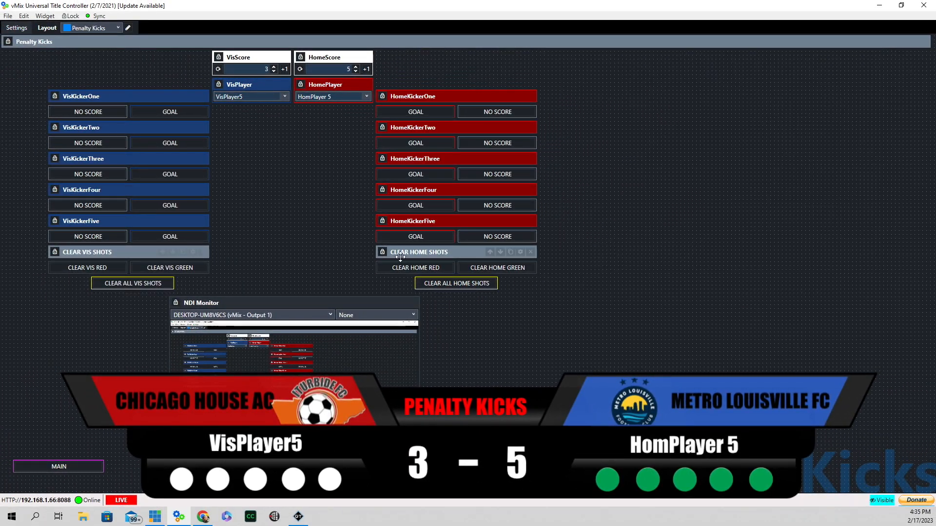
left_click(453, 286)
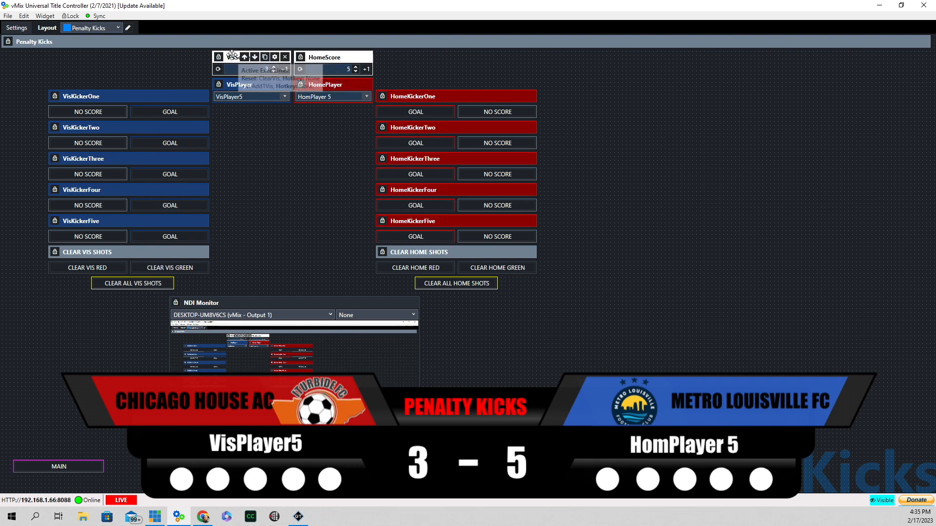
Step: Examine the Reset and +1 hotkey links in the properties of the VisScore and HomeScore widgets
left_click(275, 57)
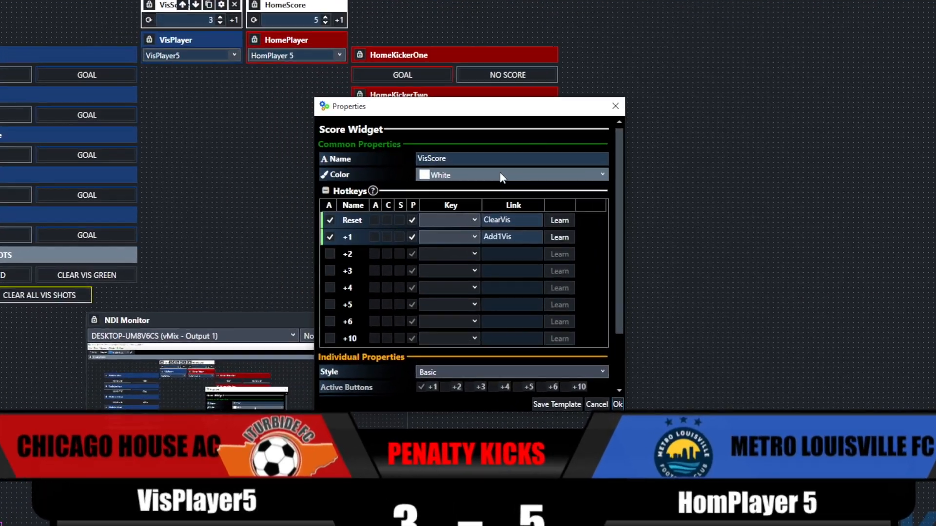
scroll(366, 220, "down", 1)
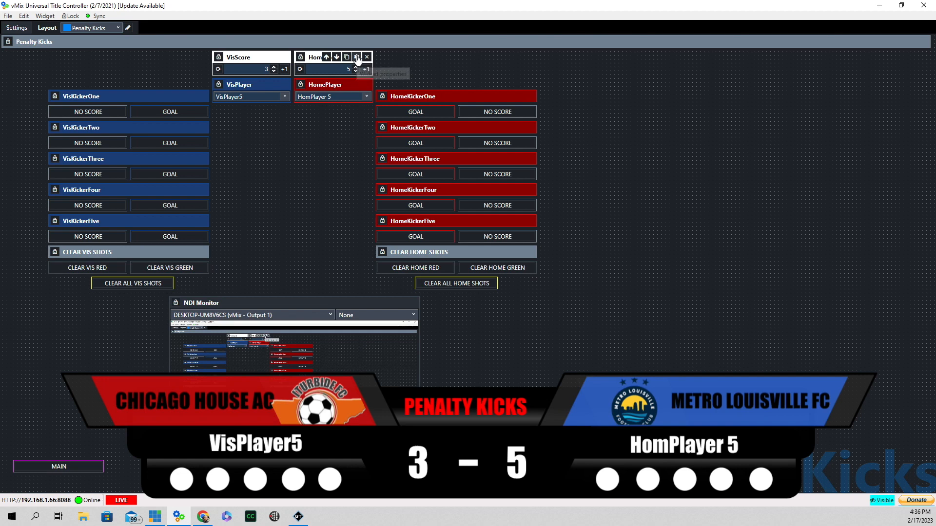
left_click(358, 57)
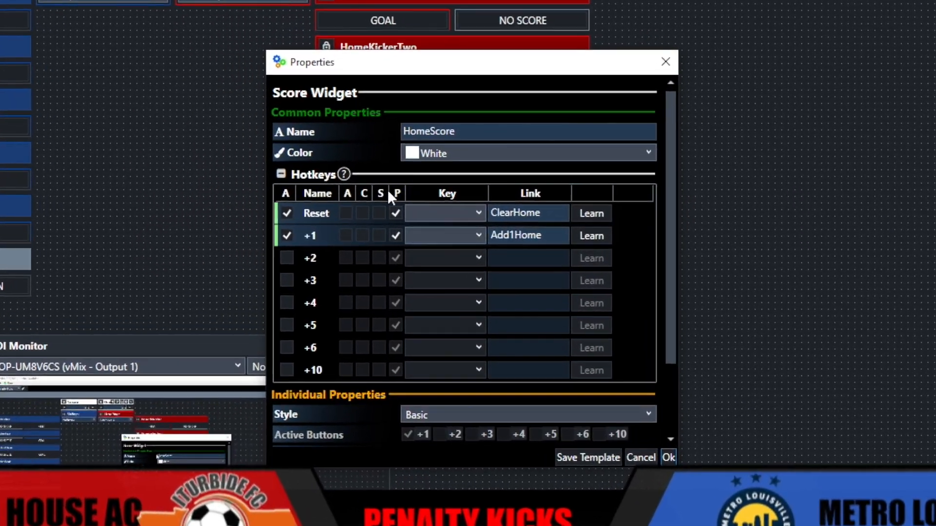
left_click(510, 236)
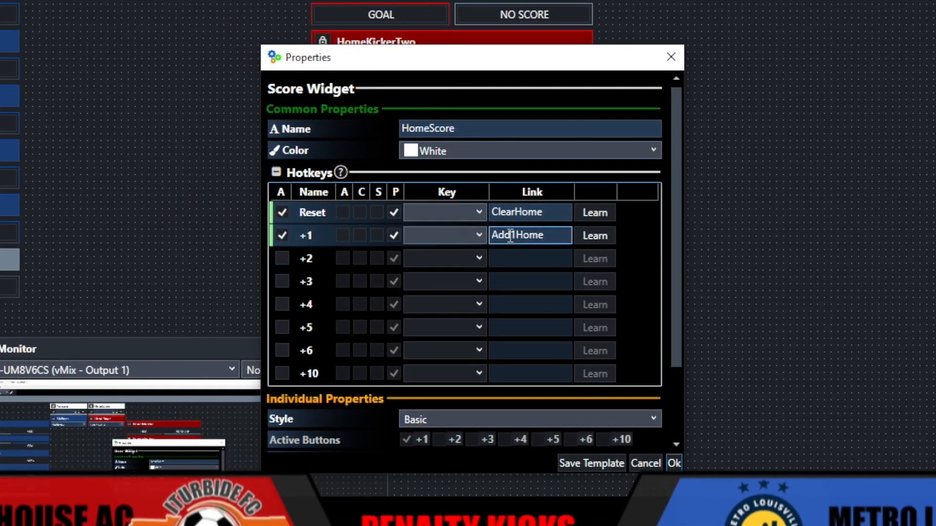
left_click(533, 235)
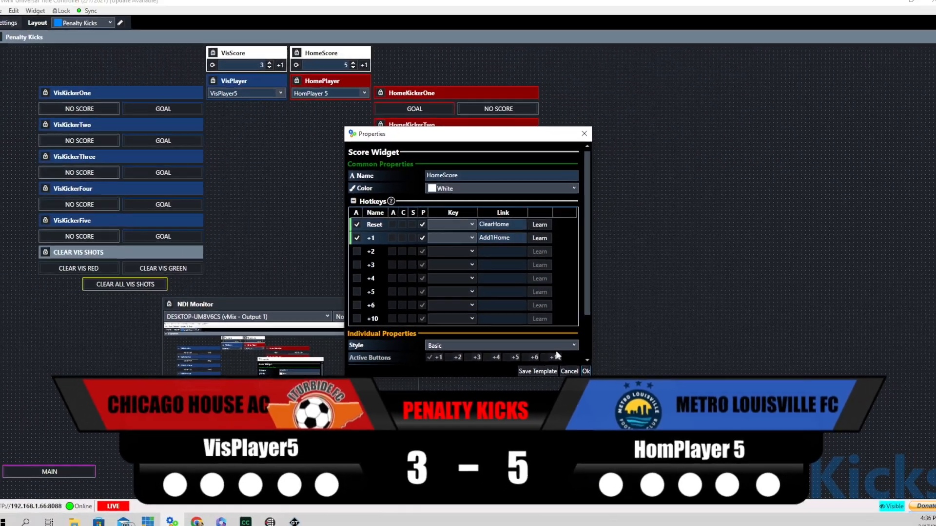
left_click(671, 459)
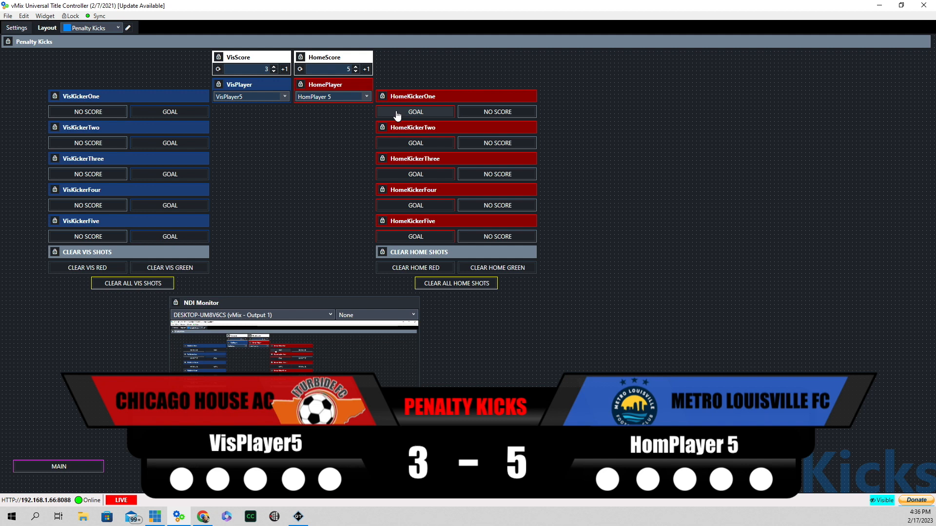
Step: Open the properties of the HomeKickerOne GOAL button and examine its script commands
right_click(397, 115)
left_click(433, 118)
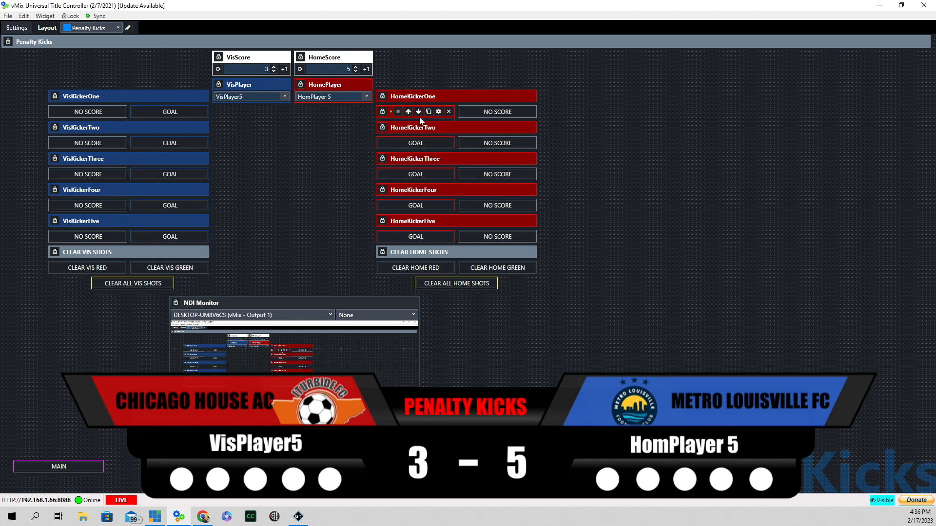
left_click(439, 112)
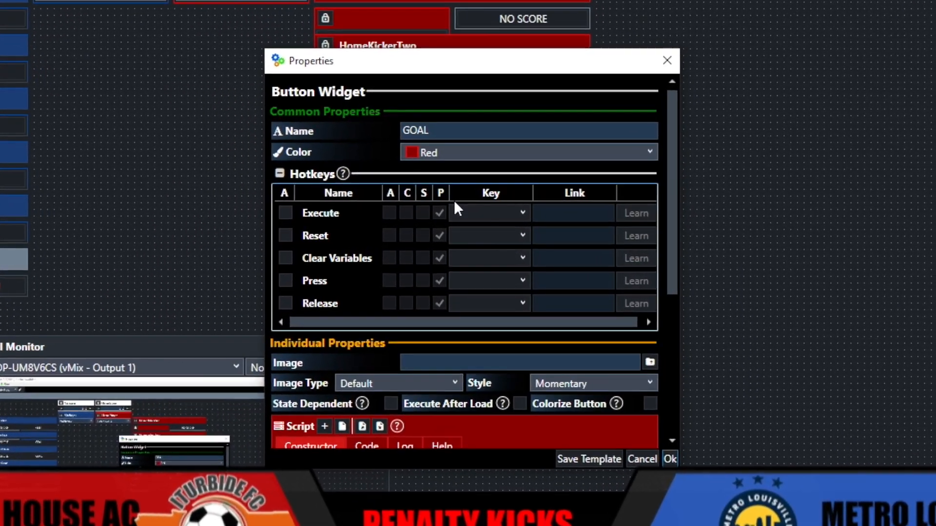
scroll(460, 222, "down", 1)
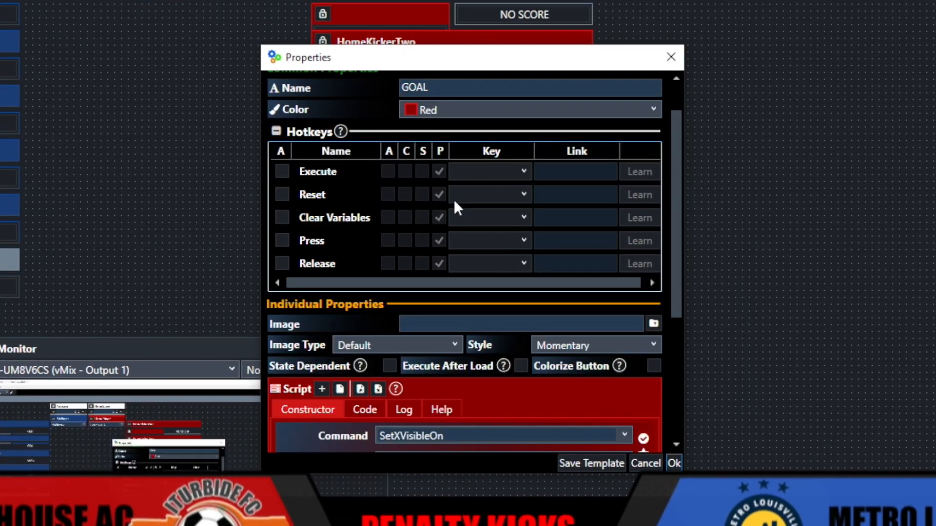
scroll(454, 201, "down", 5)
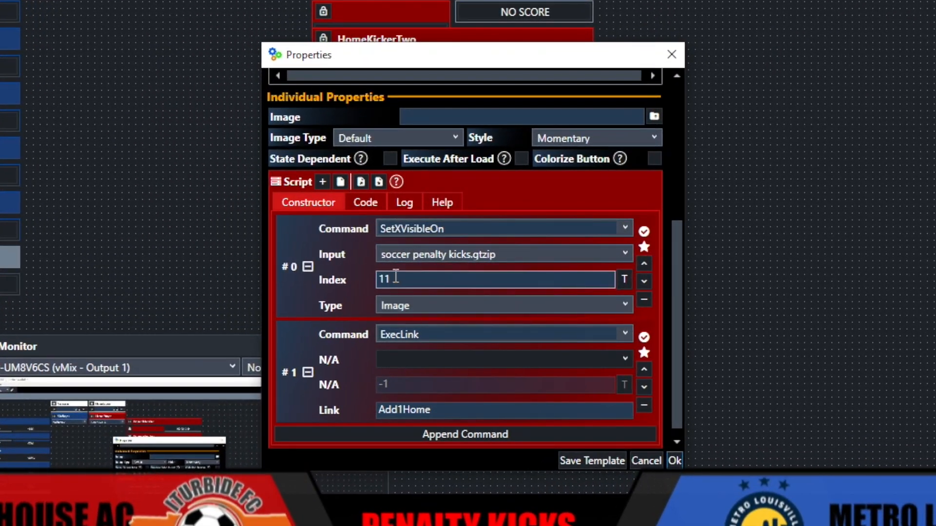
Step: Examine which title field the GOAL button's SetXVisibleOn index refers to, and the link its ExecLink command runs
left_click(625, 280)
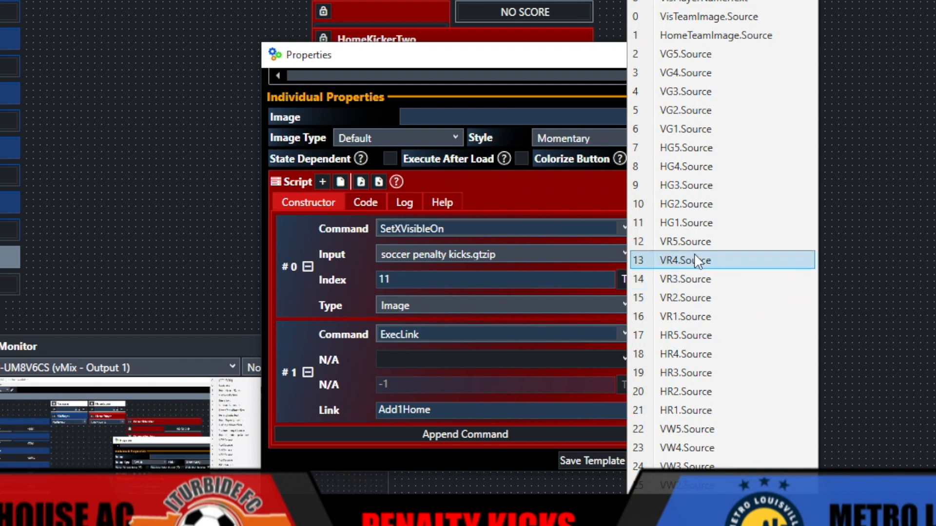
left_click(702, 225)
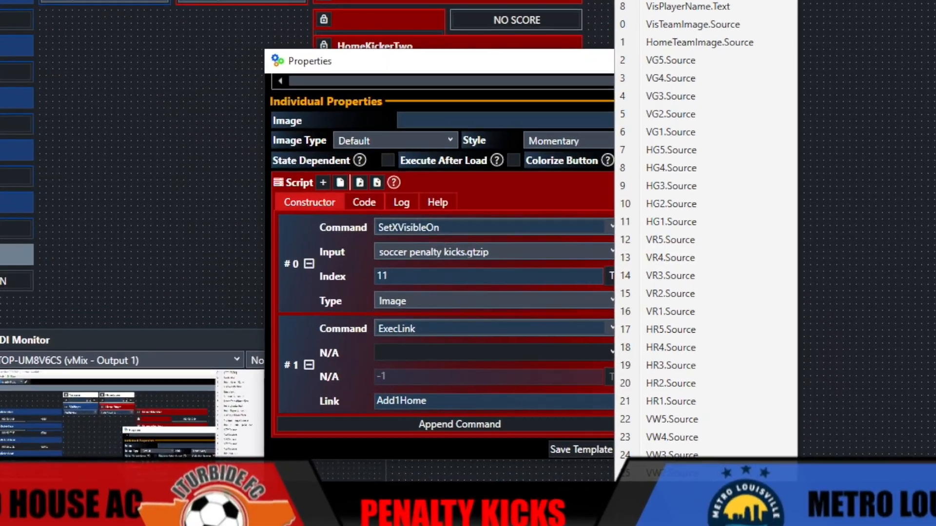
left_click(873, 208)
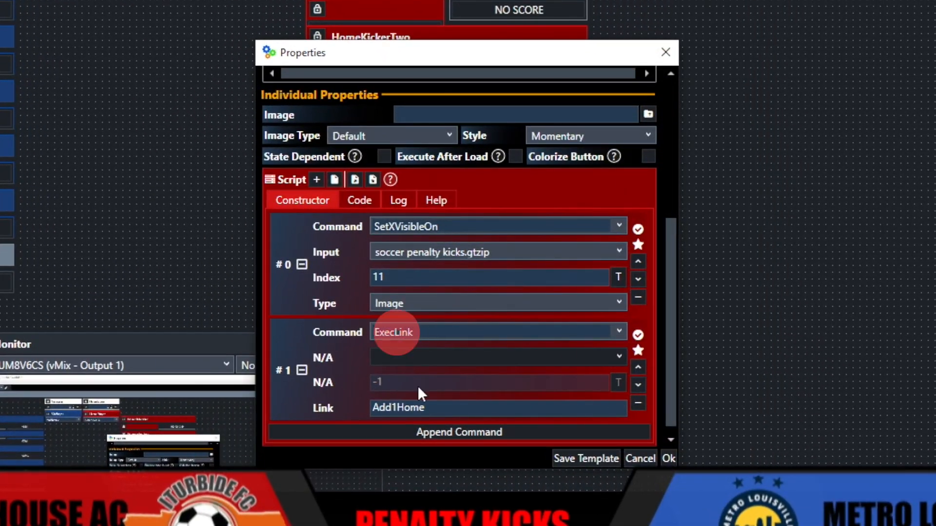
left_click(397, 409)
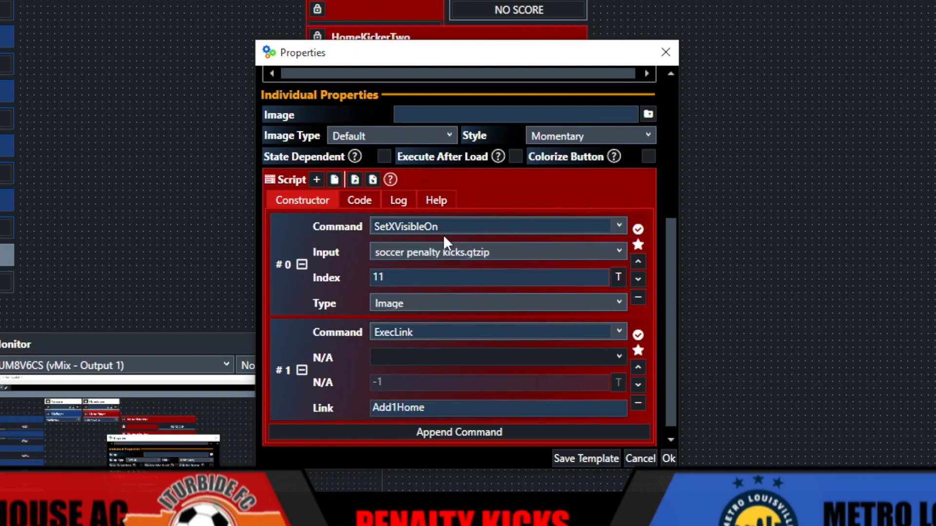
left_click(484, 271)
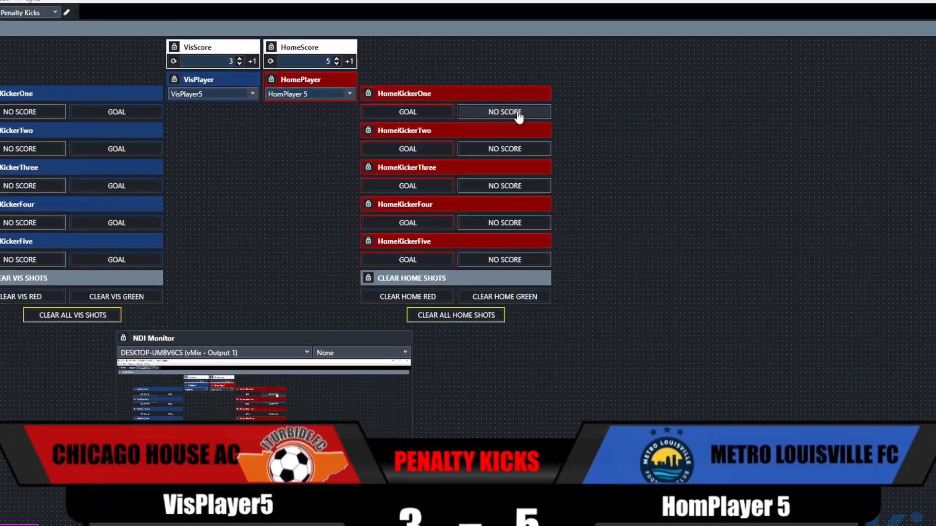
Step: Open the properties of the HomeKickerOne NO SCORE button and examine its script command
right_click(481, 113)
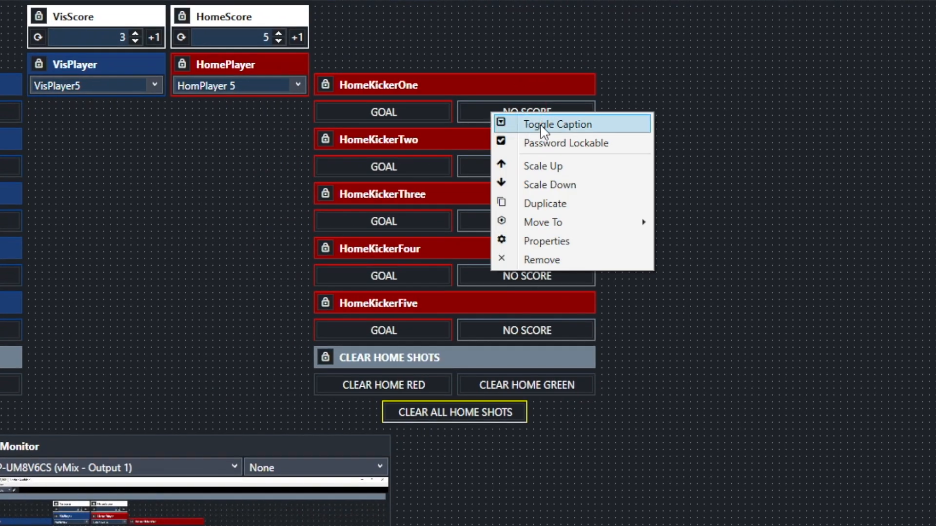
left_click(542, 126)
left_click(567, 111)
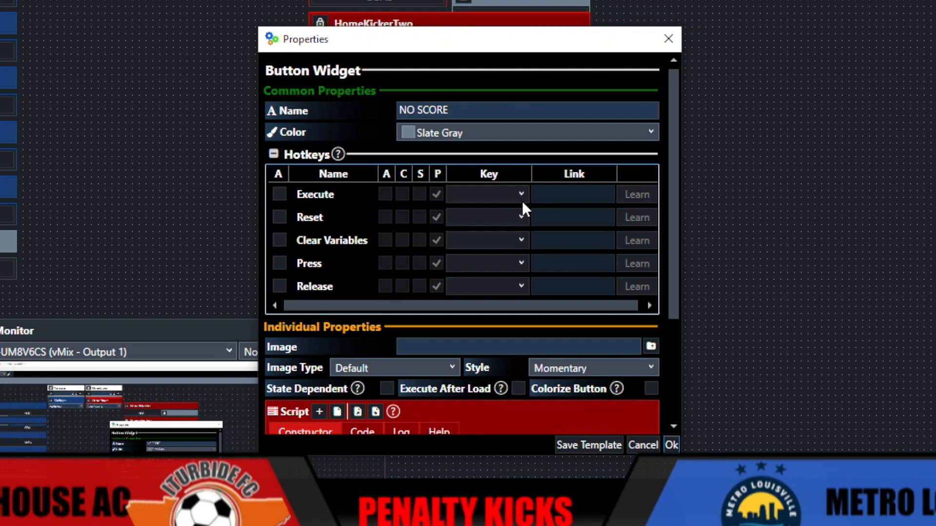
scroll(522, 201, "down", 3)
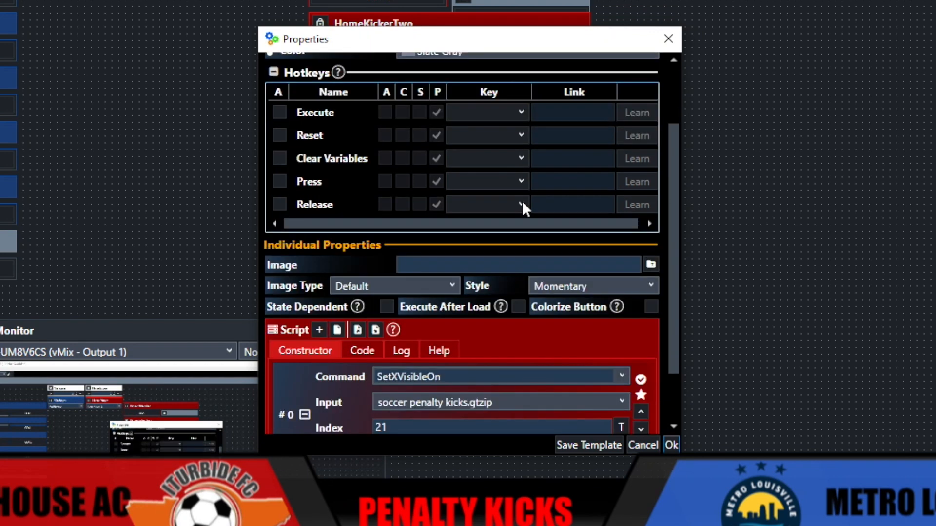
scroll(523, 203, "down", 1)
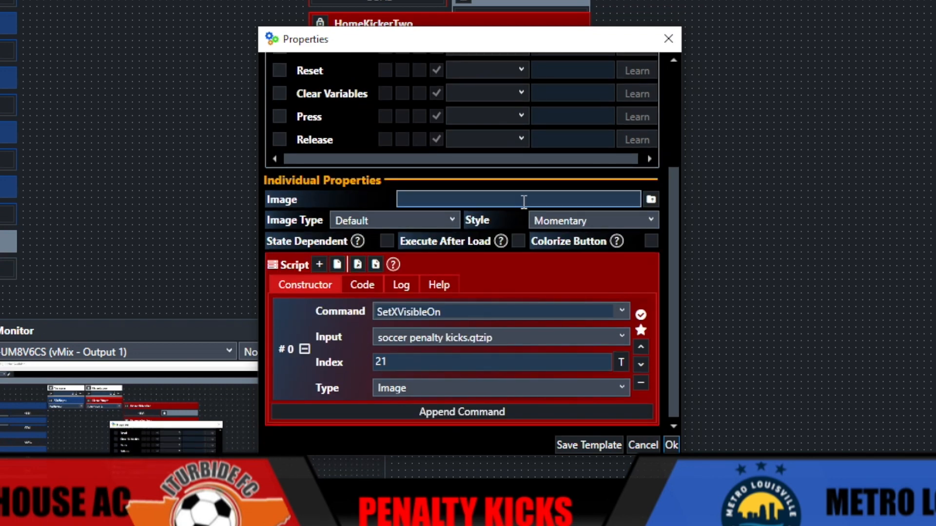
Step: Examine which title field the HomeKickerOne NO SCORE button's SetXVisibleOn index refers to, and hide the button's caption
scroll(524, 202, "up", 5)
scroll(521, 200, "down", 5)
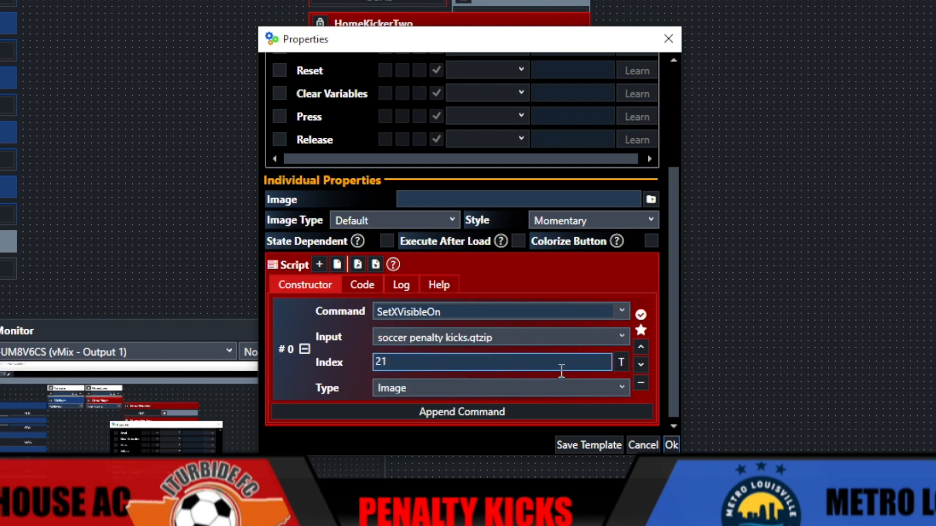
left_click(621, 363)
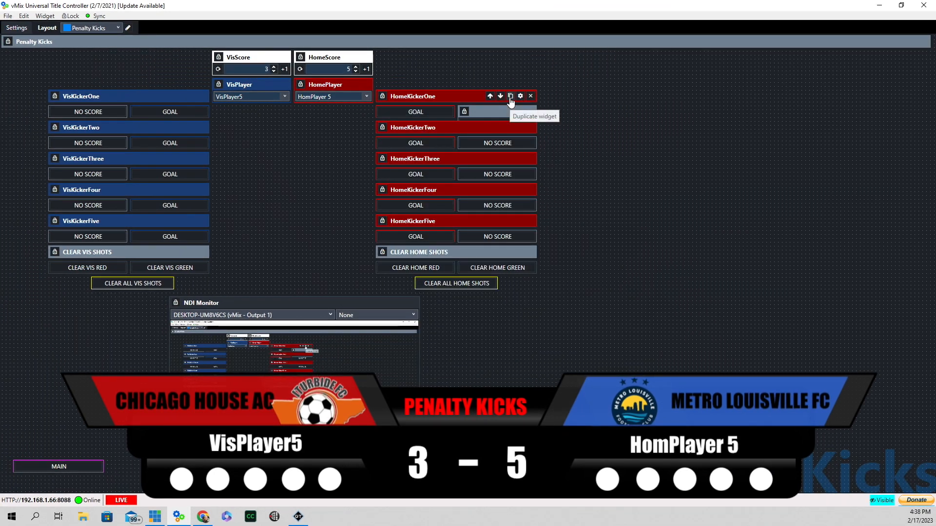
right_click(473, 112)
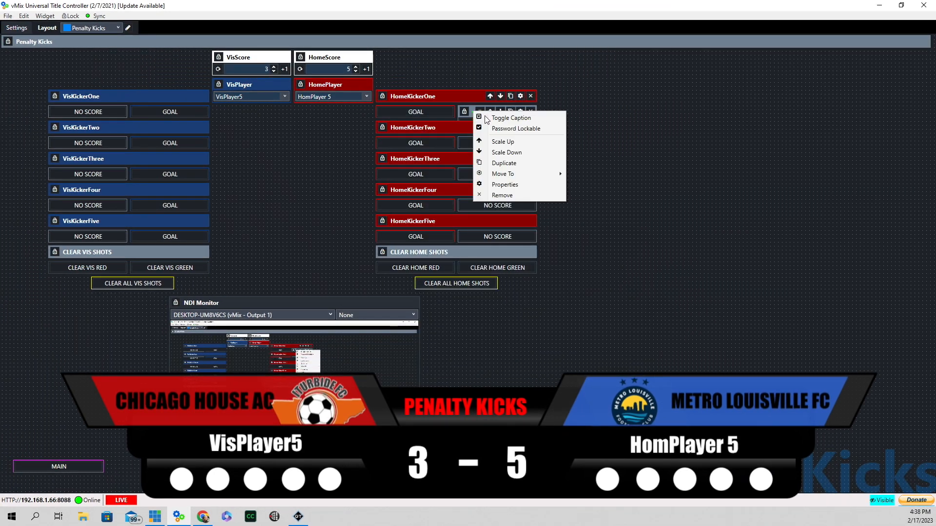
left_click(507, 120)
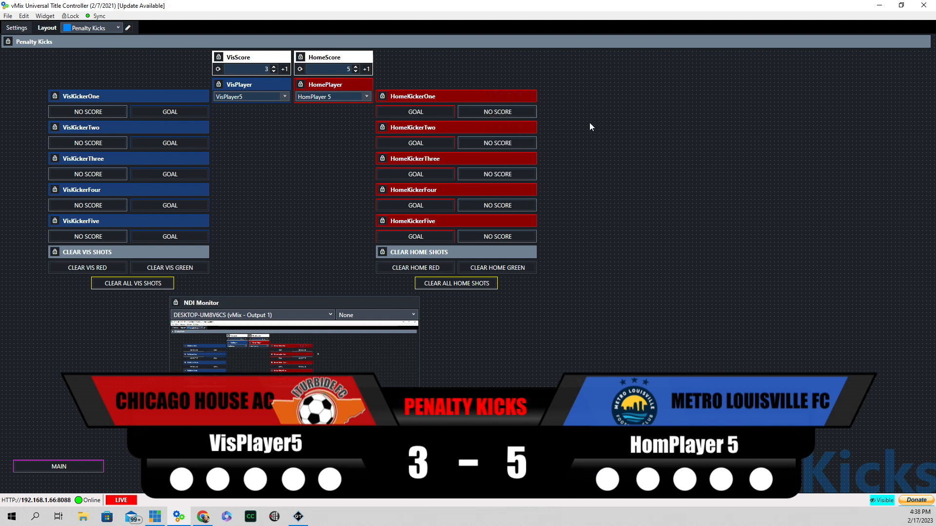
Step: Register a goal for HomeKickerOne and a no score for HomeKickerTwo
left_click(417, 113)
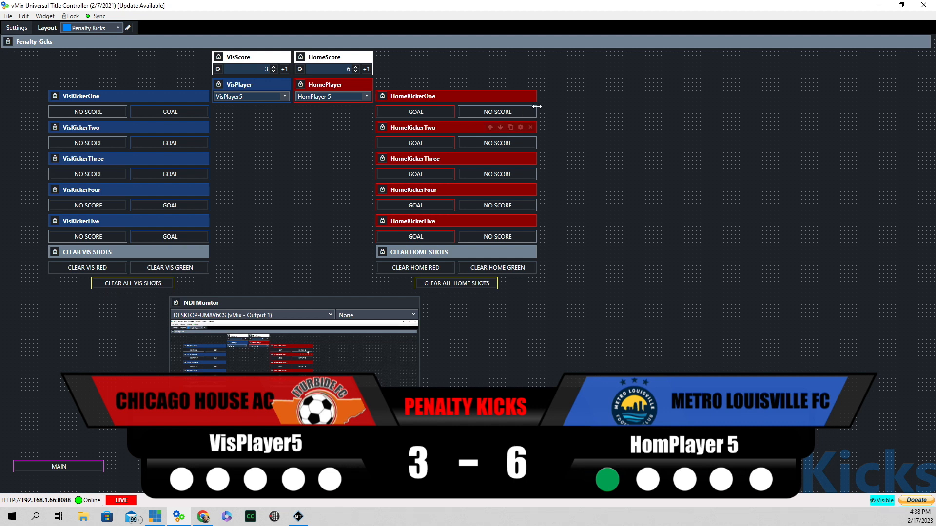
left_click(507, 146)
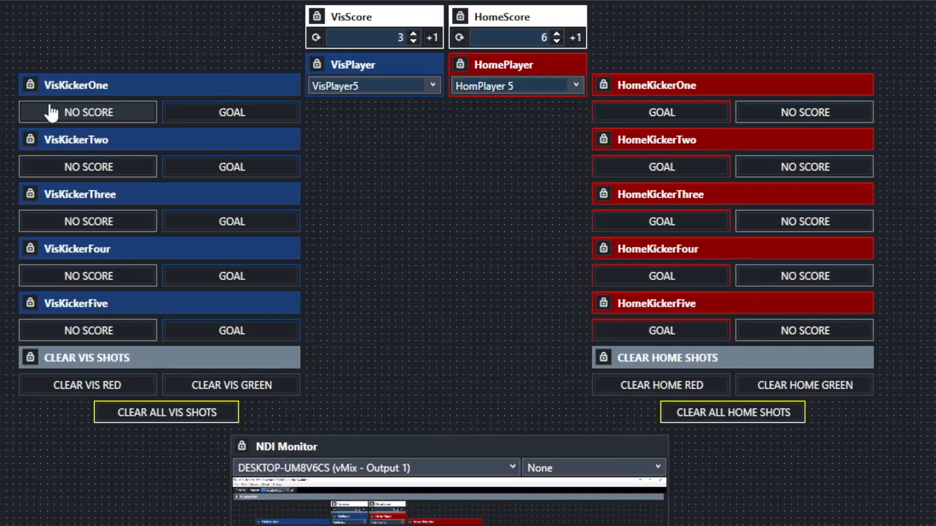
Step: Examine the script command and title index in the VisKickerOne NO SCORE button's properties, and hide its caption again
right_click(49, 116)
left_click(94, 119)
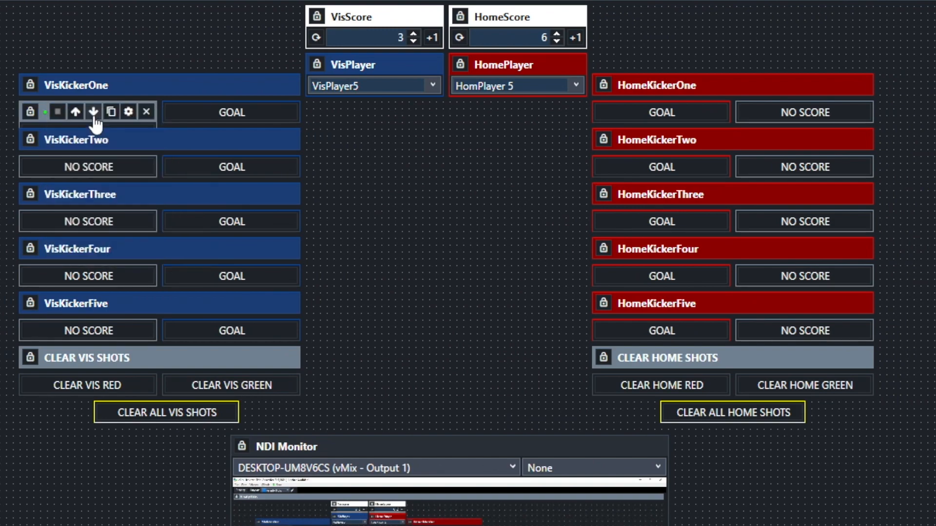
left_click(129, 115)
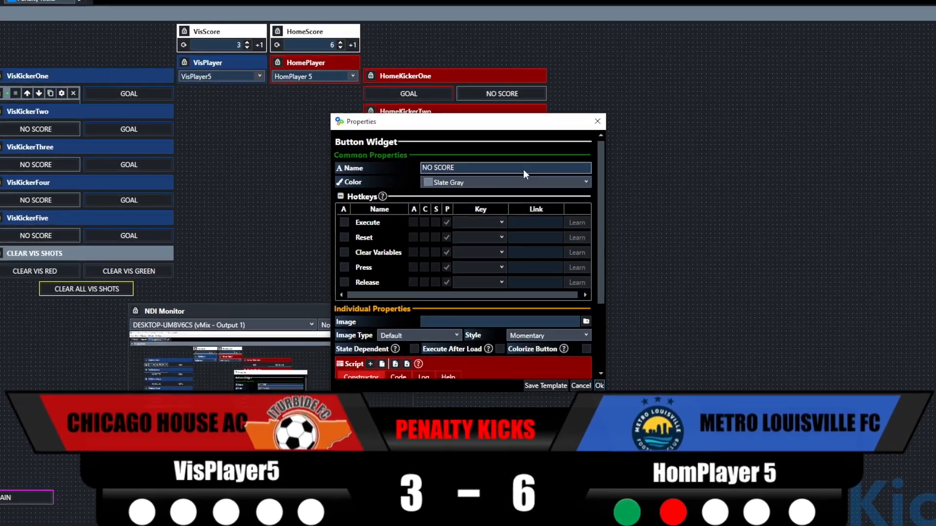
scroll(523, 168, "down", 3)
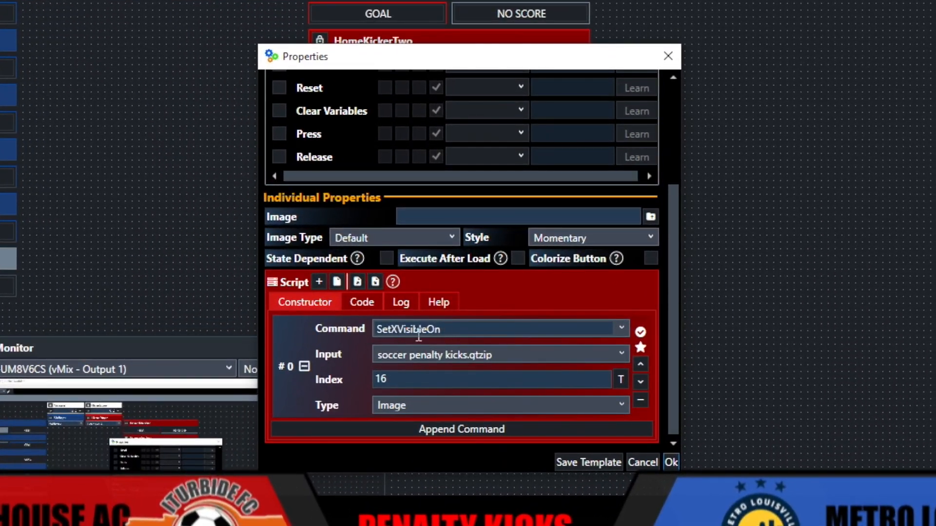
left_click(414, 315)
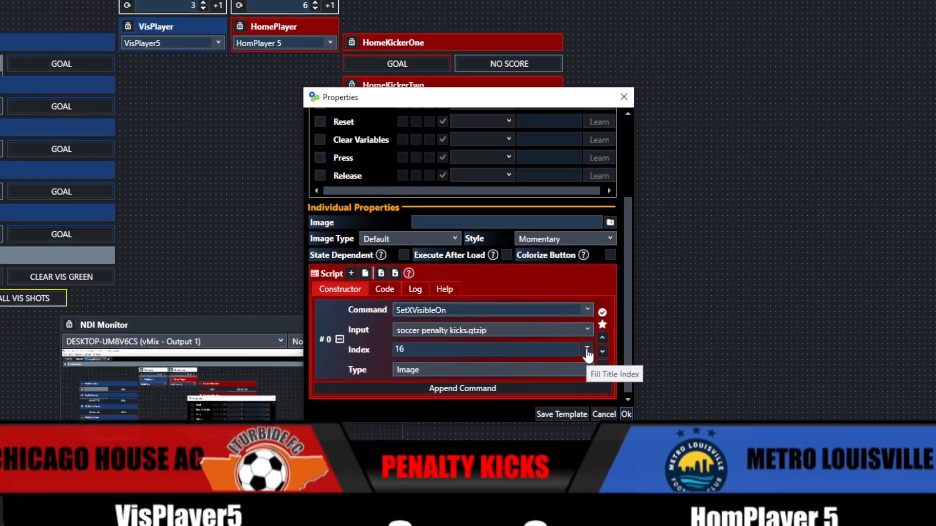
left_click(587, 352)
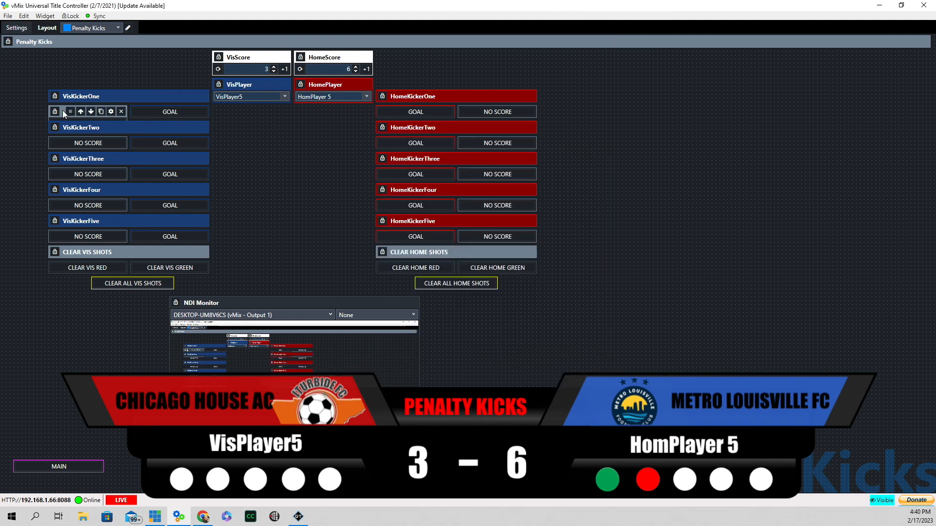
right_click(63, 111)
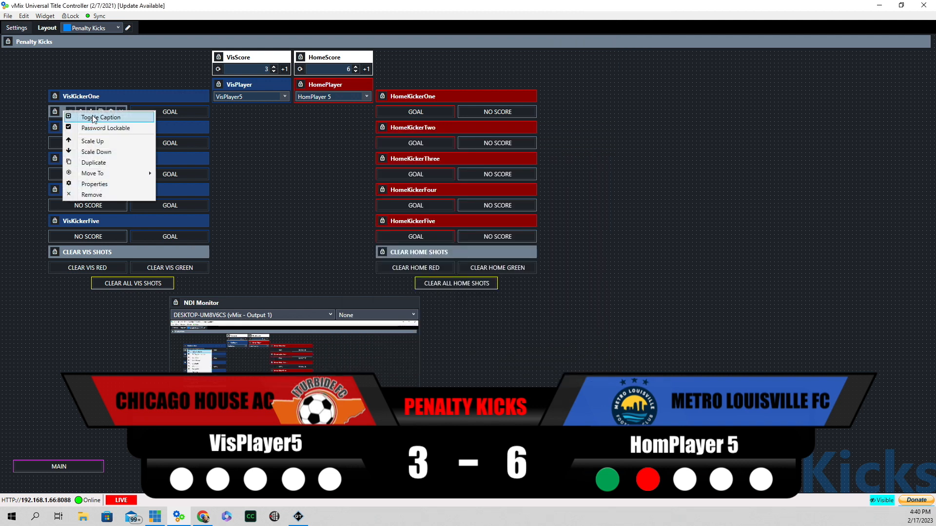
left_click(91, 116)
Step: Show the VisKickerOne GOAL button's caption and examine the SetXVisibleOn index and ExecLink link in its properties
right_click(145, 116)
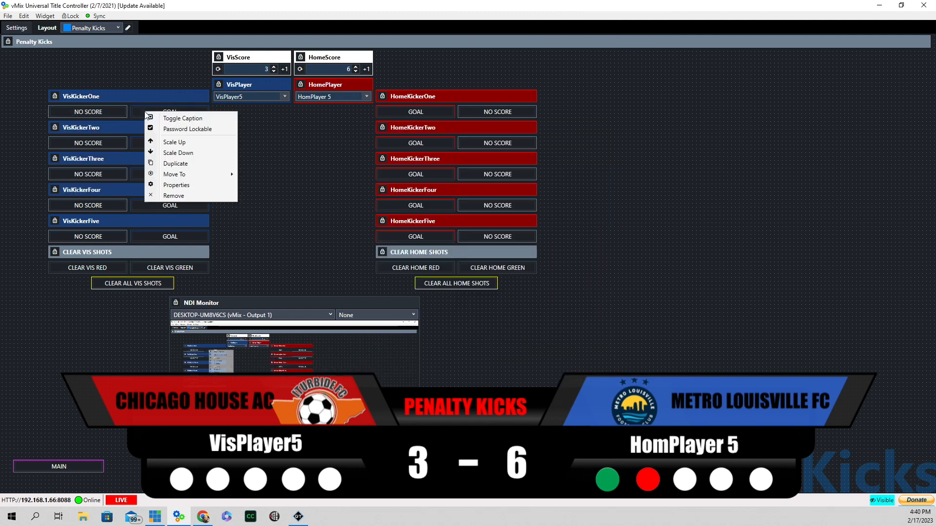
left_click(195, 119)
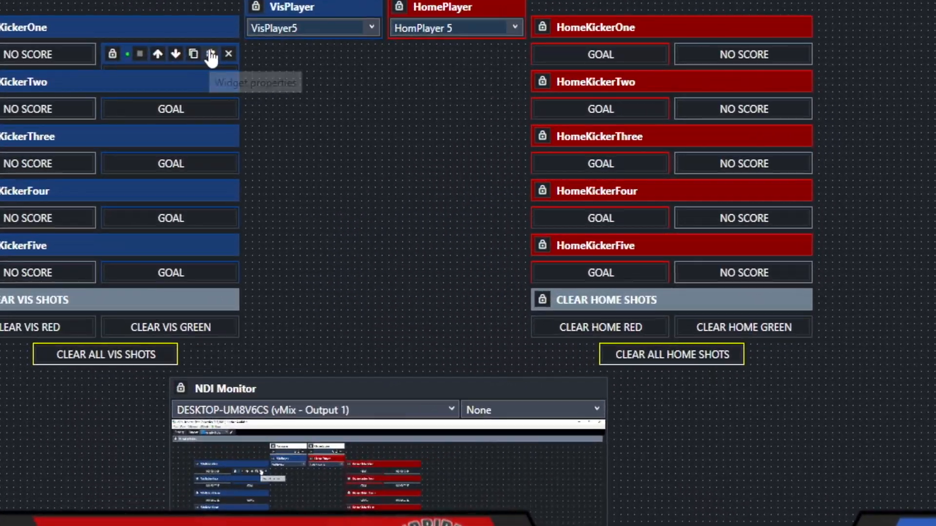
left_click(193, 112)
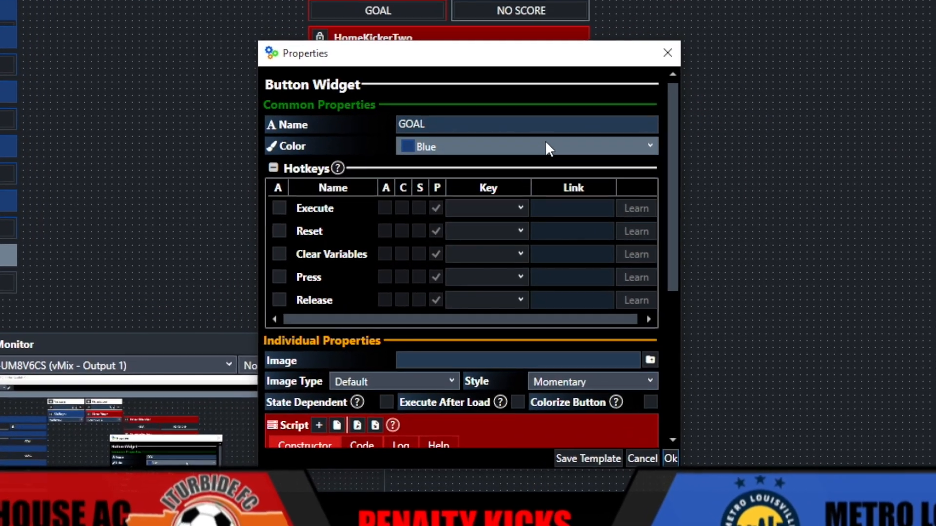
scroll(535, 161, "down", 5)
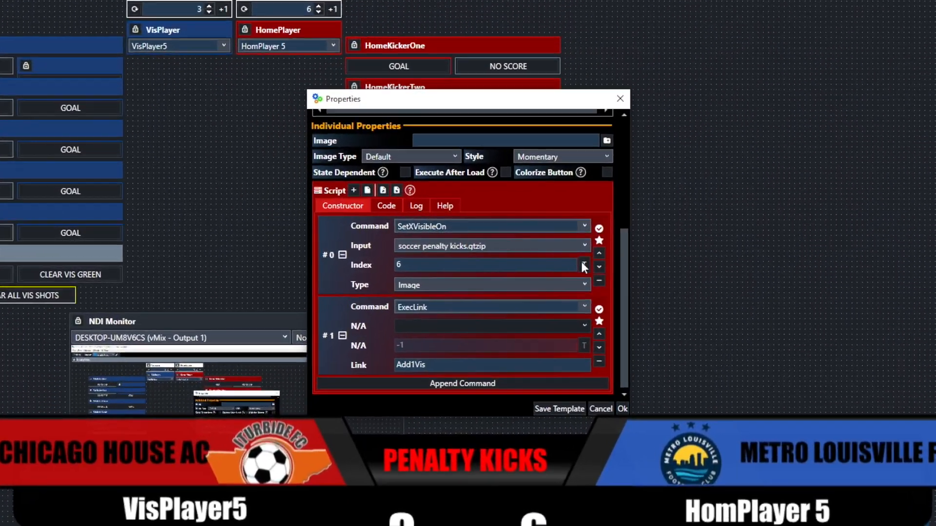
left_click(584, 266)
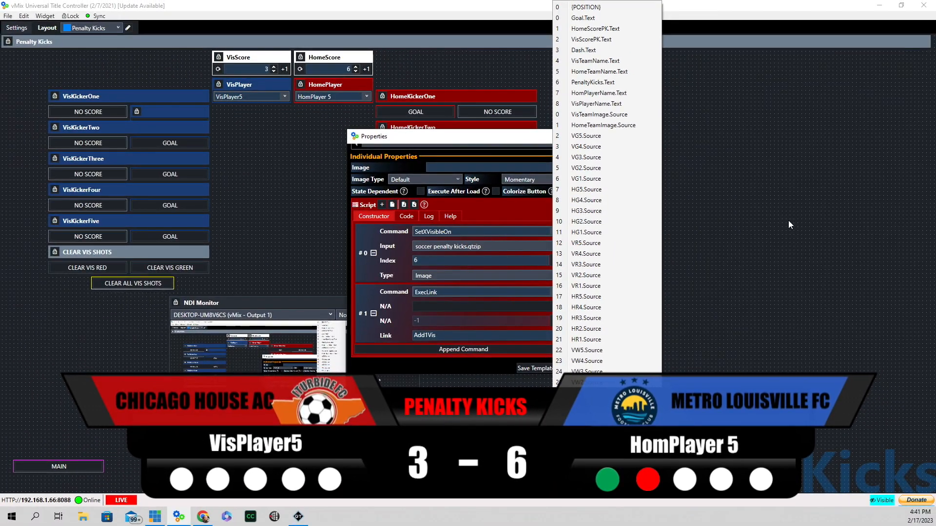
left_click(789, 220)
left_click(433, 337)
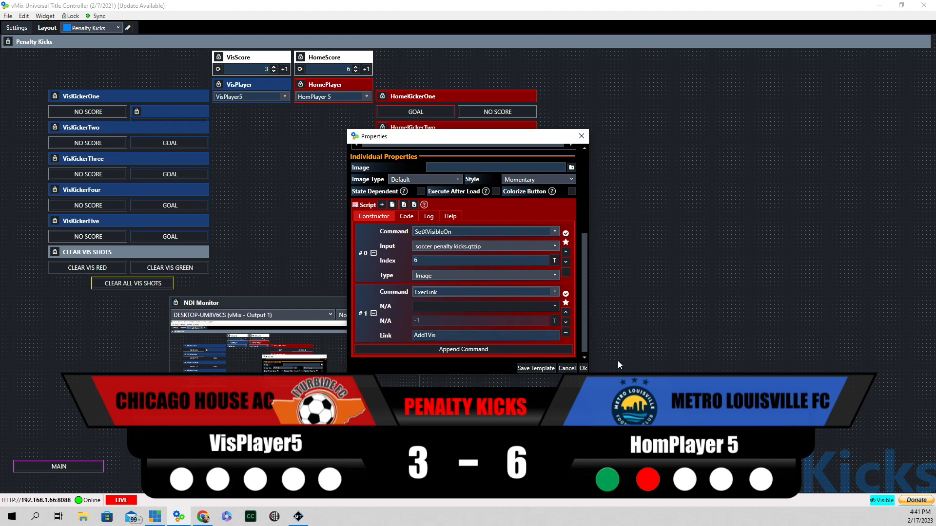
left_click(583, 368)
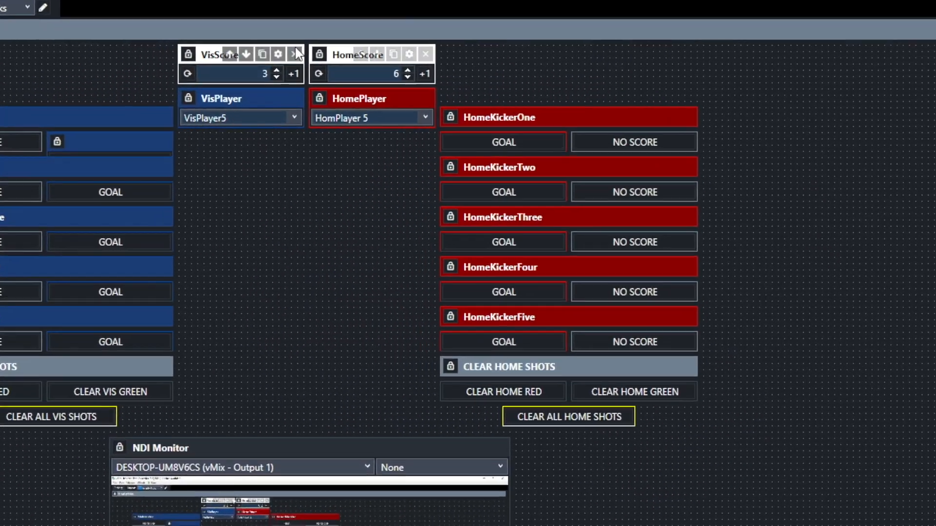
Step: Examine the +1 hotkey link in the VisScore widget's properties that the GOAL button's ExecLink command calls
left_click(277, 54)
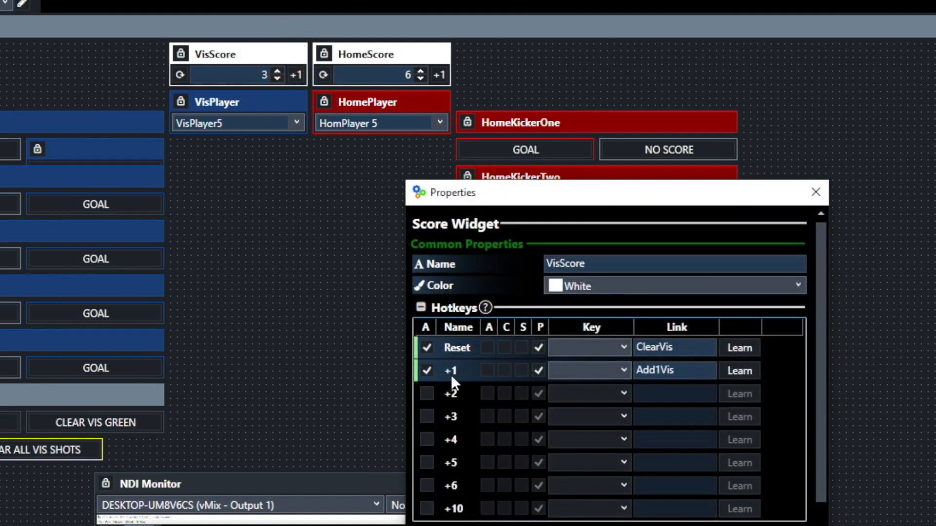
left_click(452, 373)
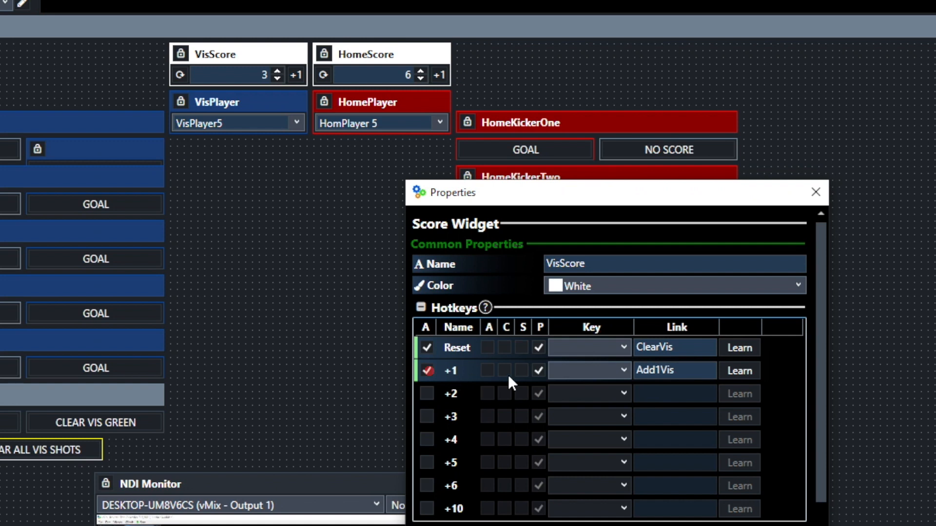
left_click(653, 370)
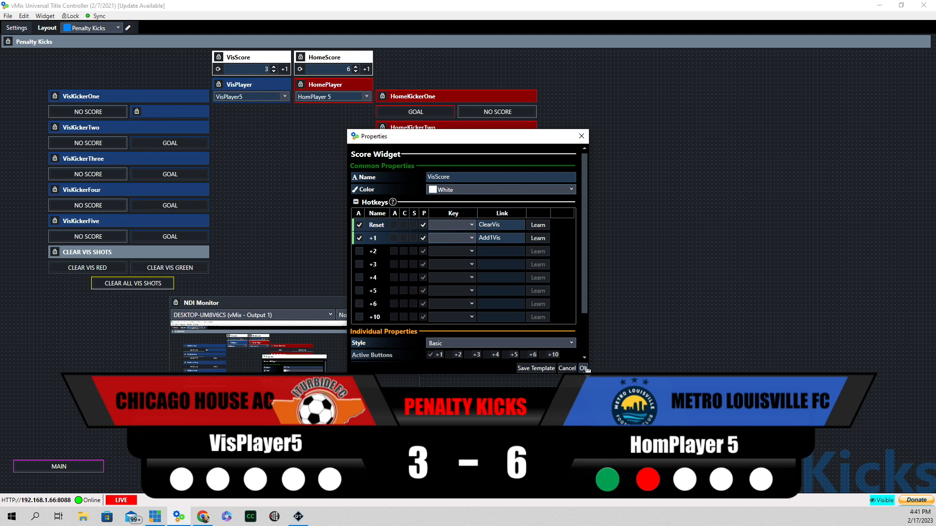
left_click(632, 416)
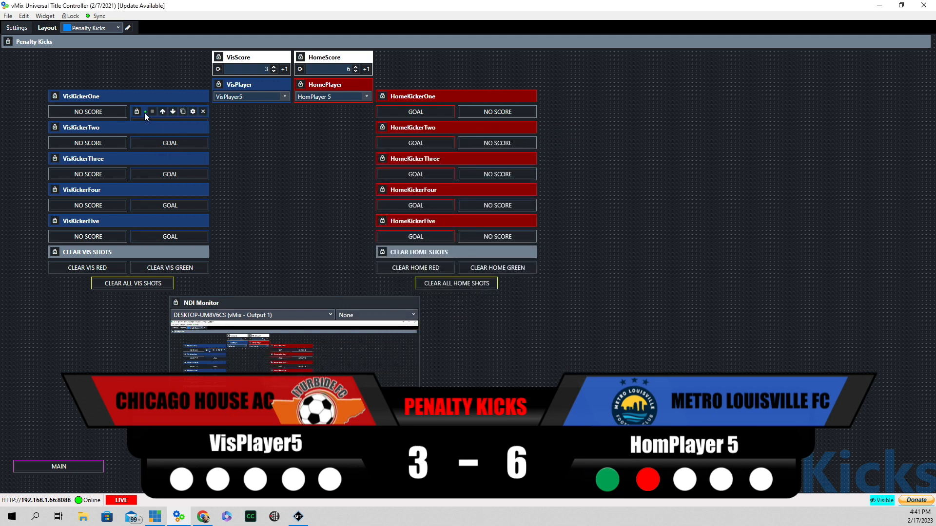
Step: Hide the VisKickerOne GOAL button's caption and register a goal for VisKickerOne
left_click(144, 112)
left_click(181, 120)
left_click(170, 113)
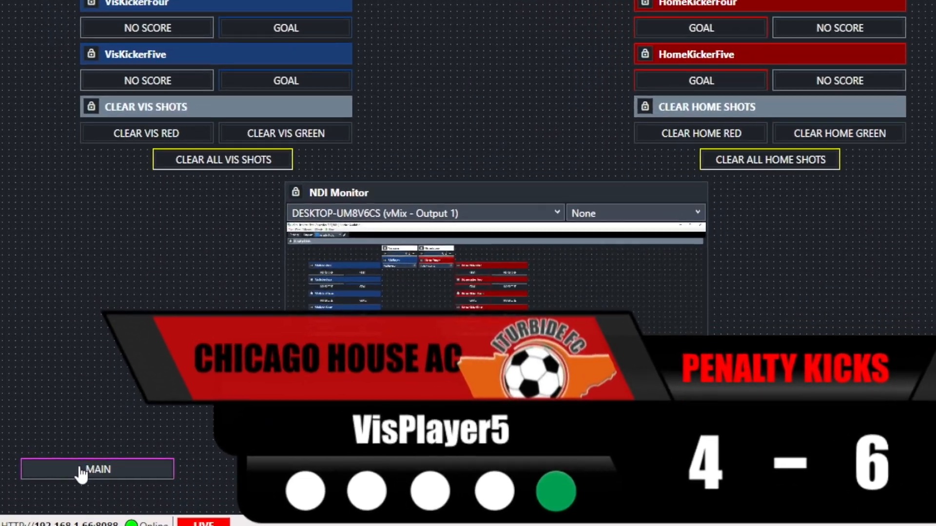
Step: Switch to the MAIN layout page and back to the Penalty Kicks page using their page buttons
left_click(51, 466)
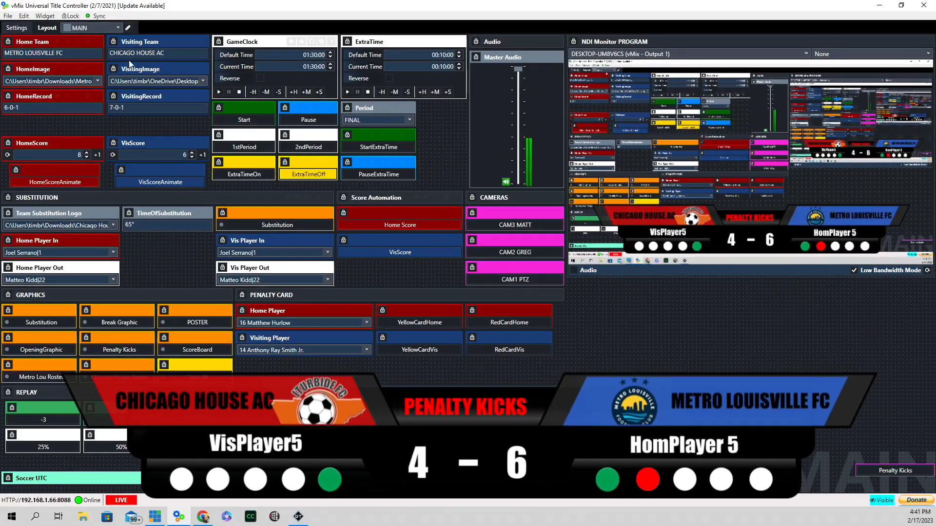
left_click(894, 471)
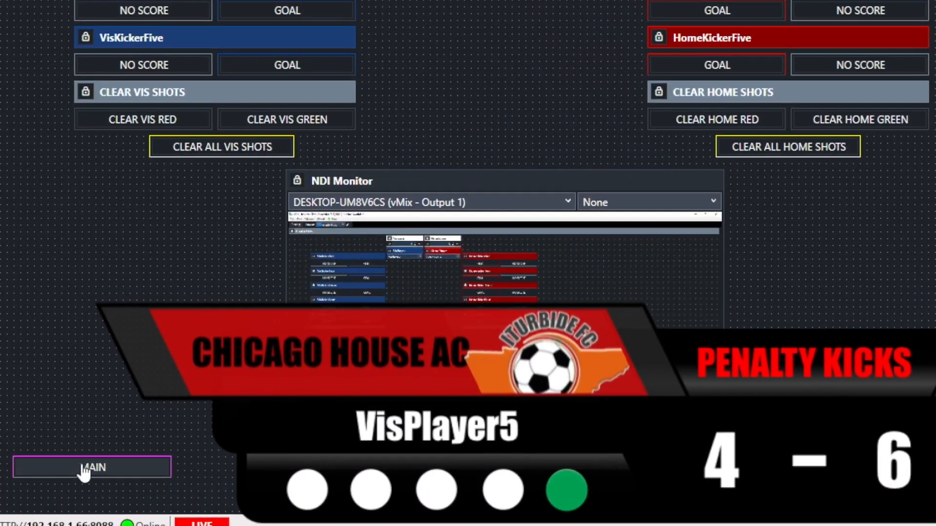
Step: Examine the page-switching script command in the MAIN button's properties, and hide the button's caption again
right_click(84, 470)
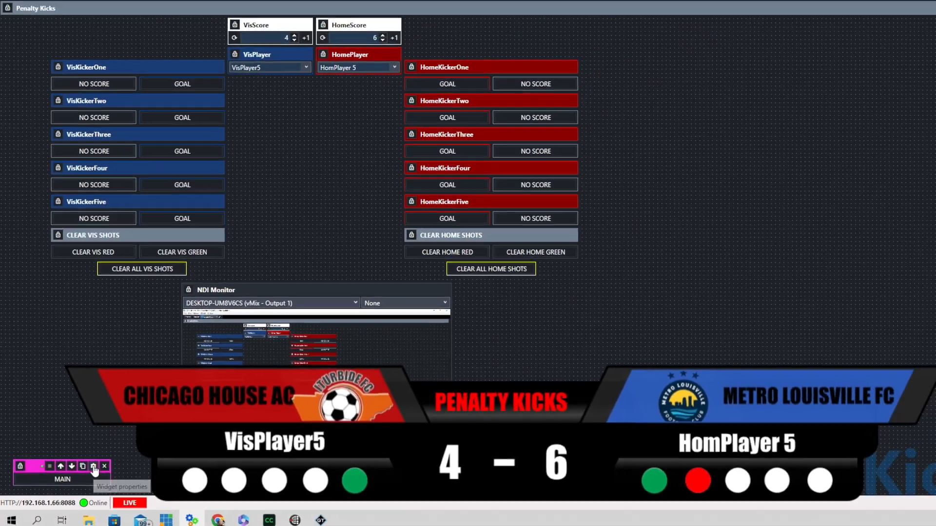
left_click(93, 467)
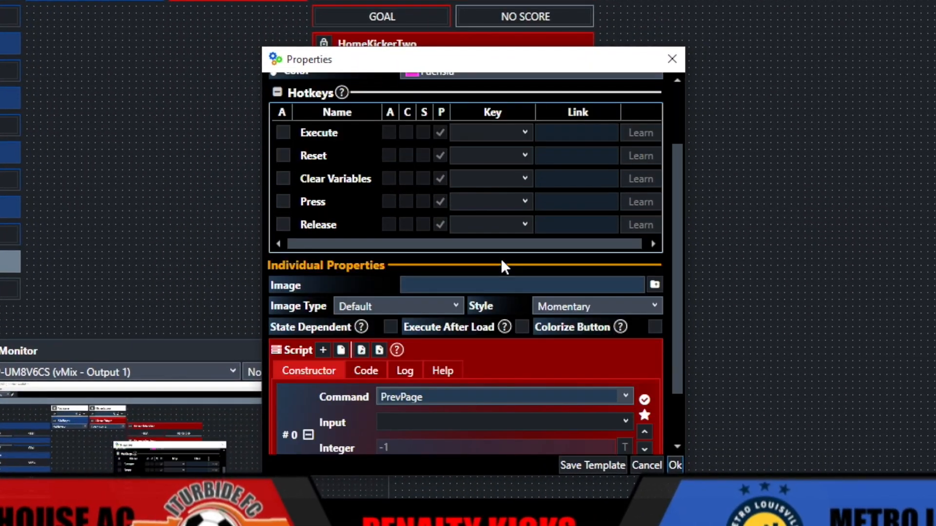
scroll(501, 258, "down", 2)
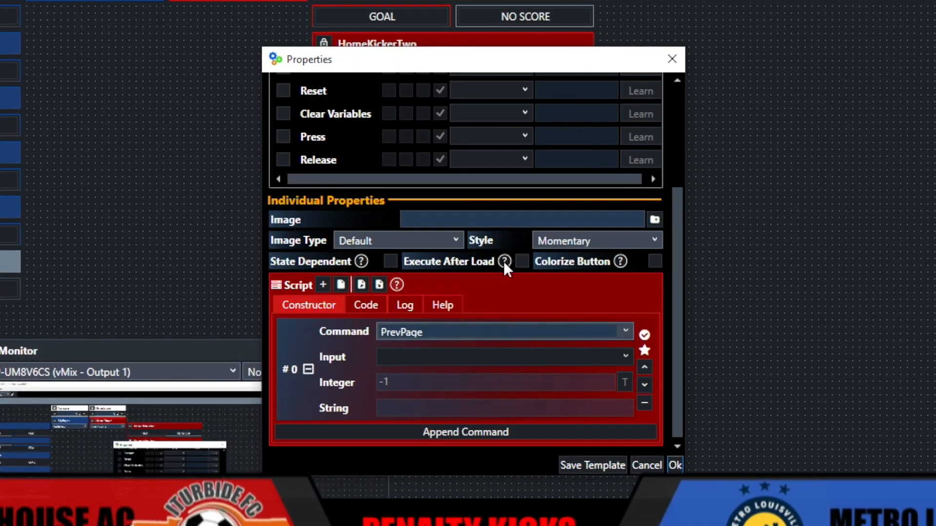
left_click(401, 333)
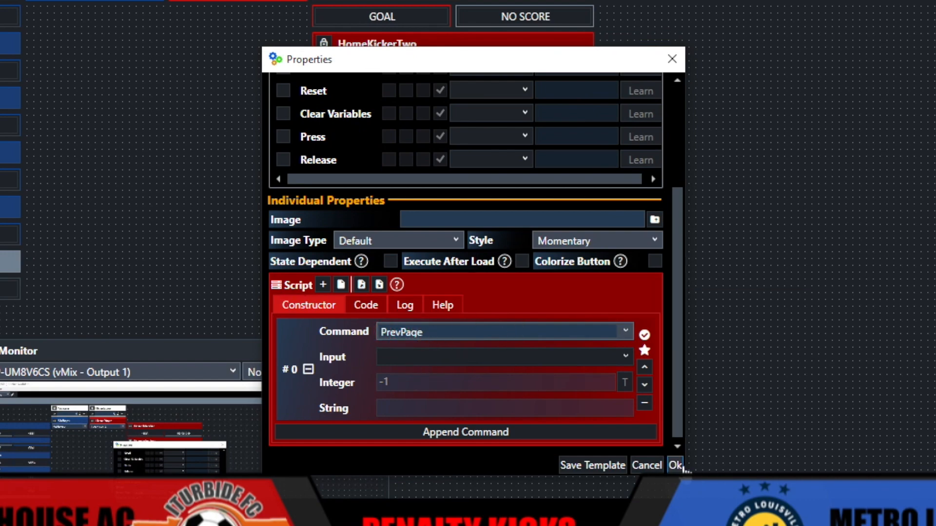
left_click(676, 466)
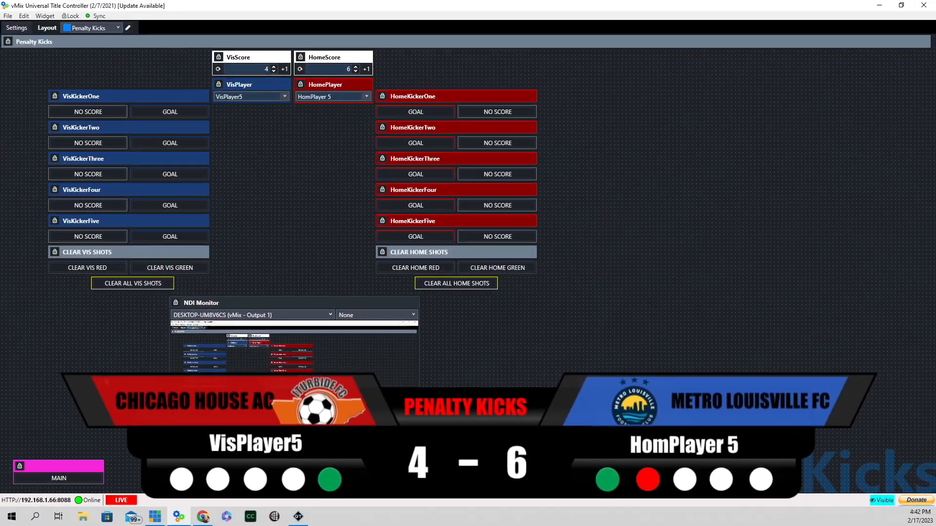
right_click(26, 465)
left_click(66, 381)
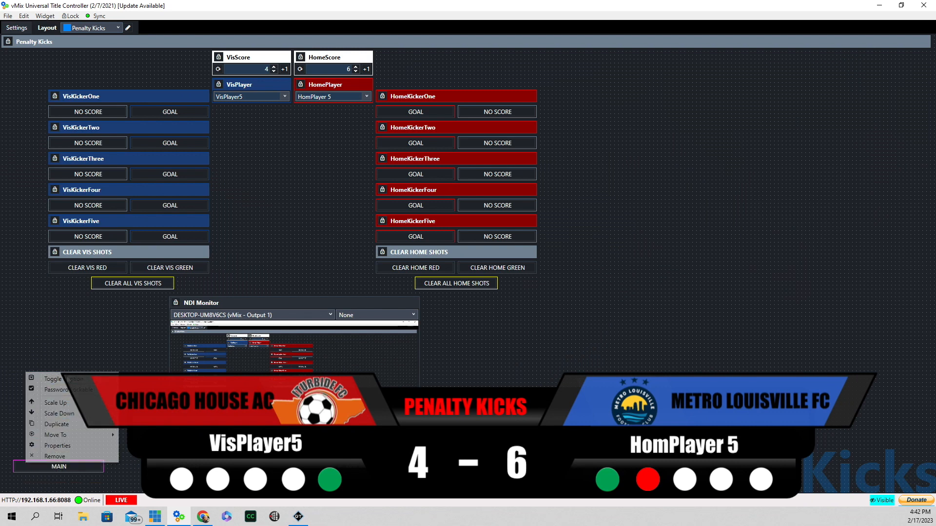
Step: Switch to the MAIN layout page and examine the order of the pages in the layout list
left_click(56, 467)
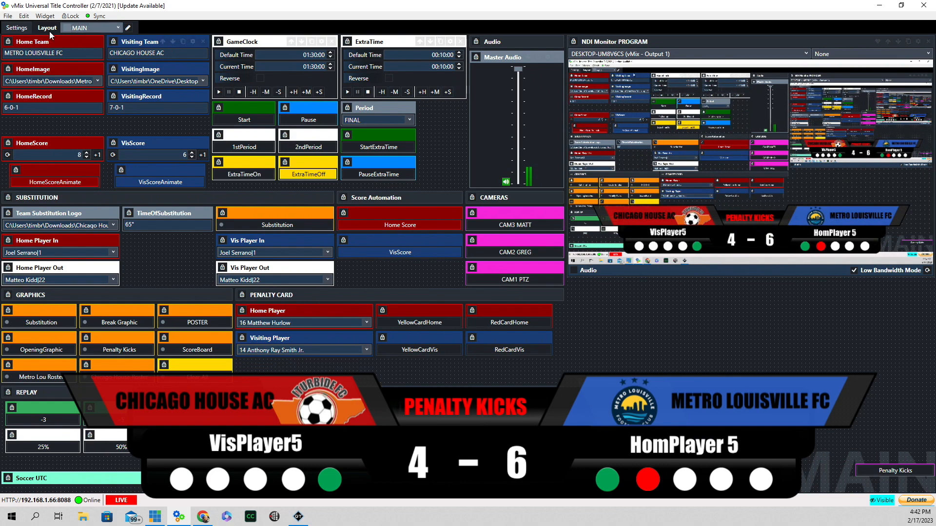
left_click(98, 28)
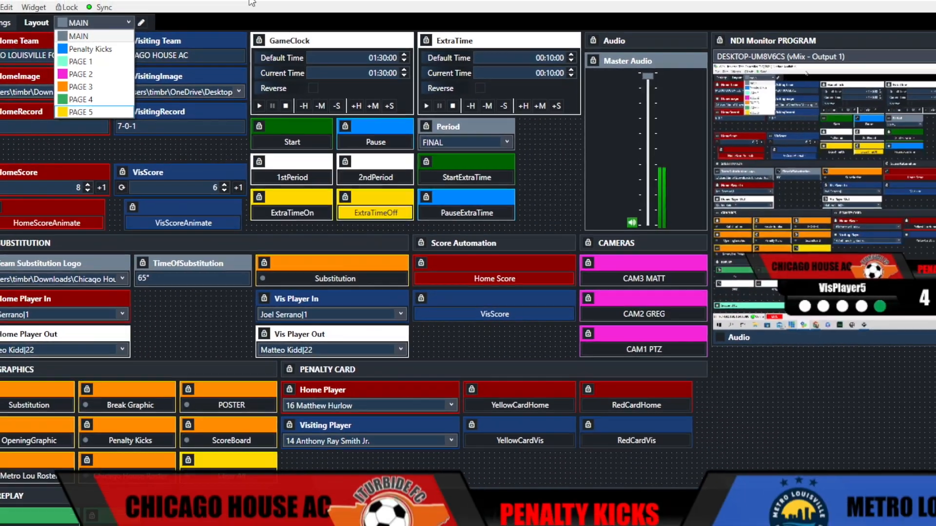
left_click(251, 2)
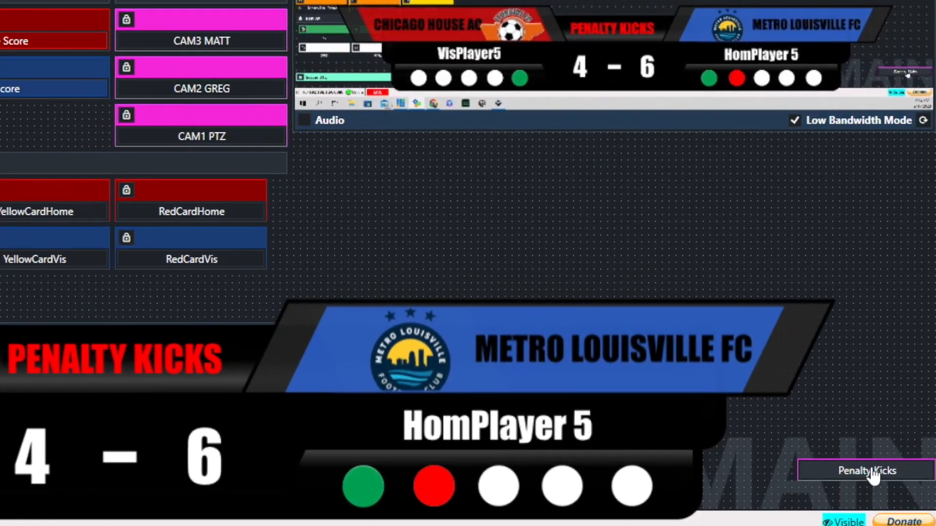
Step: Show the Penalty Kicks page button's caption and examine the page-switching script command in its properties
right_click(811, 468)
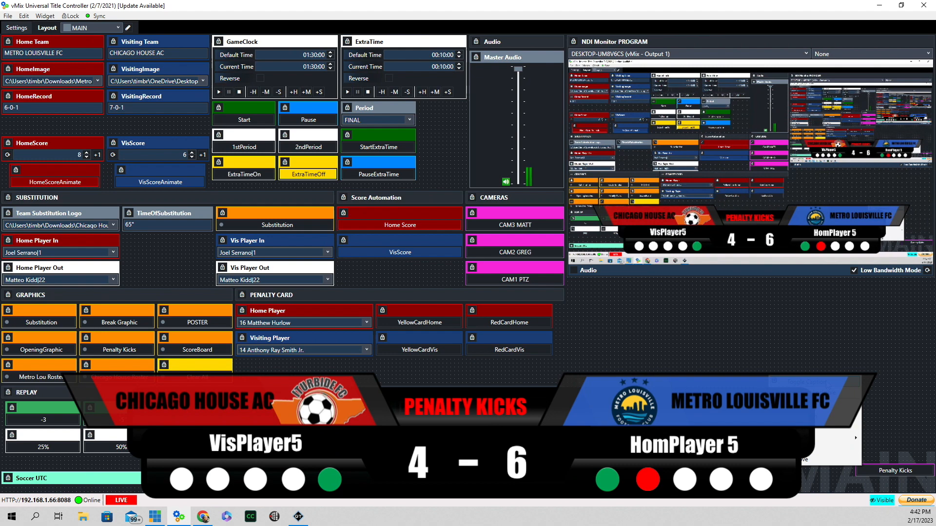
left_click(831, 433)
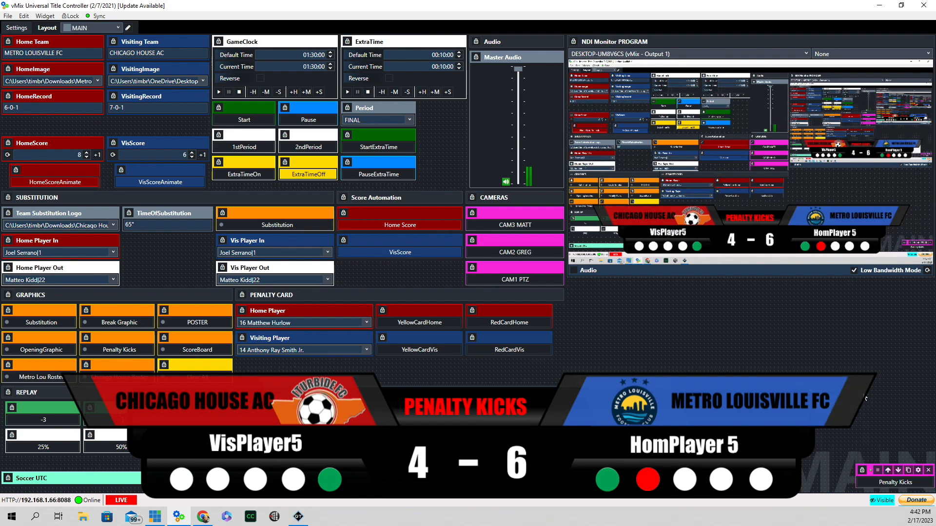
left_click(918, 470)
scroll(421, 243, "down", 3)
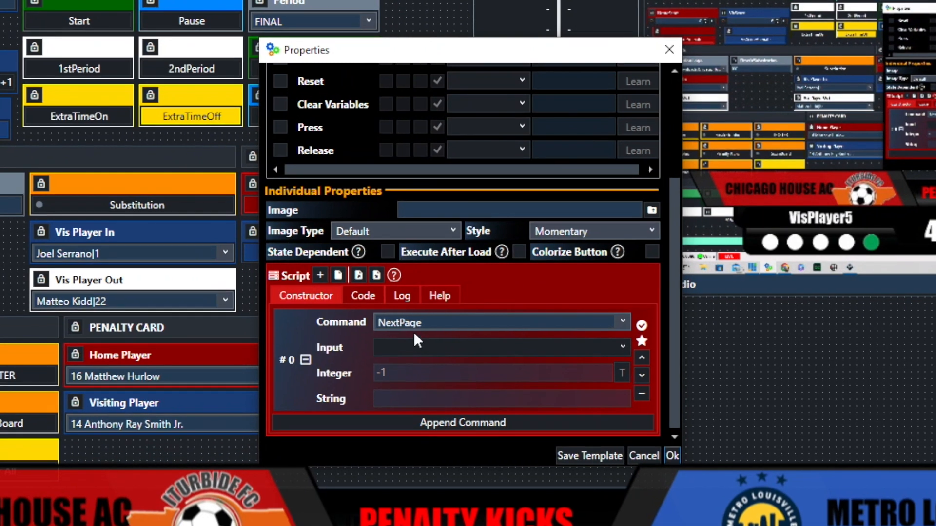
left_click(407, 315)
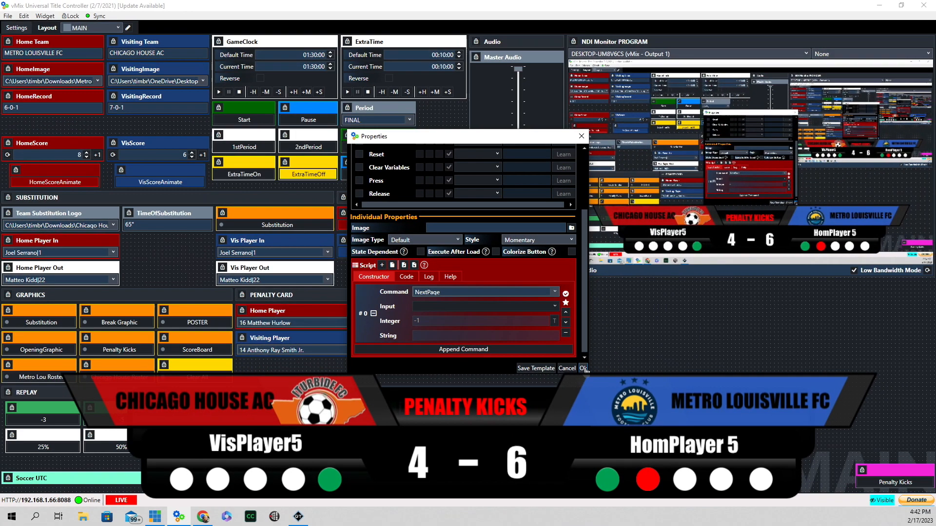
left_click(673, 456)
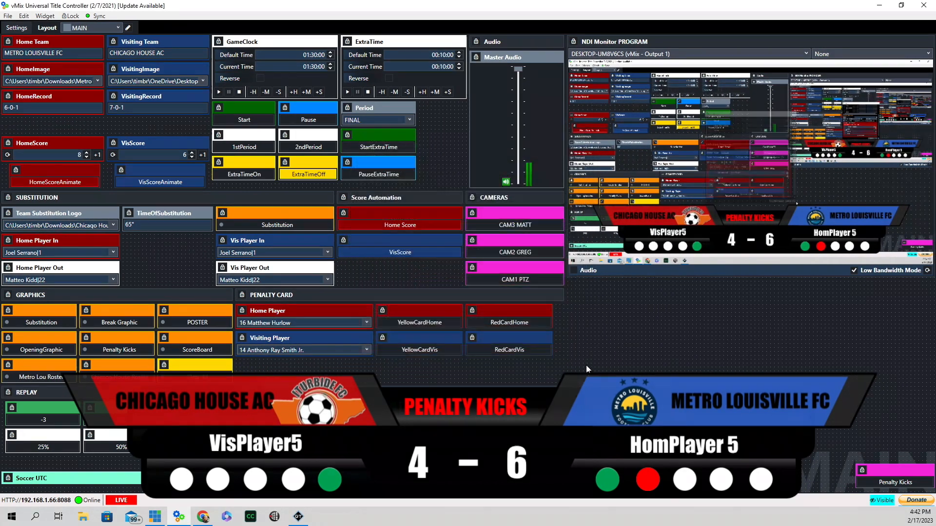
Step: Hide the Penalty Kicks page button's caption again and use the button to switch to the Penalty Kicks page
right_click(867, 469)
left_click(819, 397)
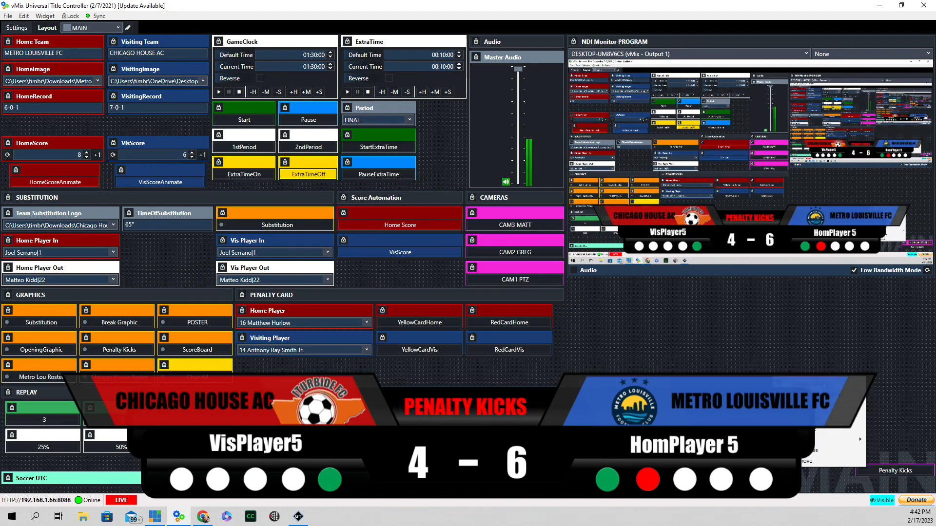
left_click(911, 471)
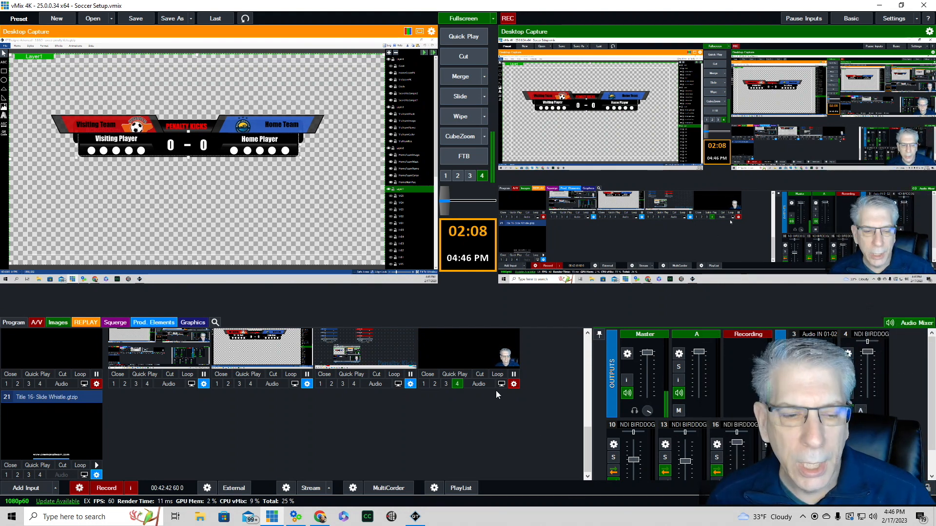
Step: In vMix, put the Title 16- Slide Whistle title on air in overlay channel 3
left_click(29, 475)
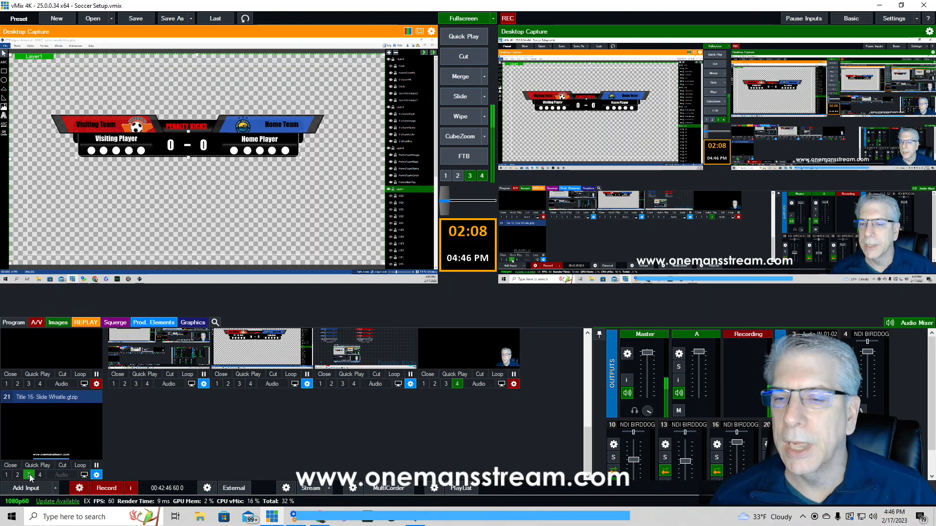